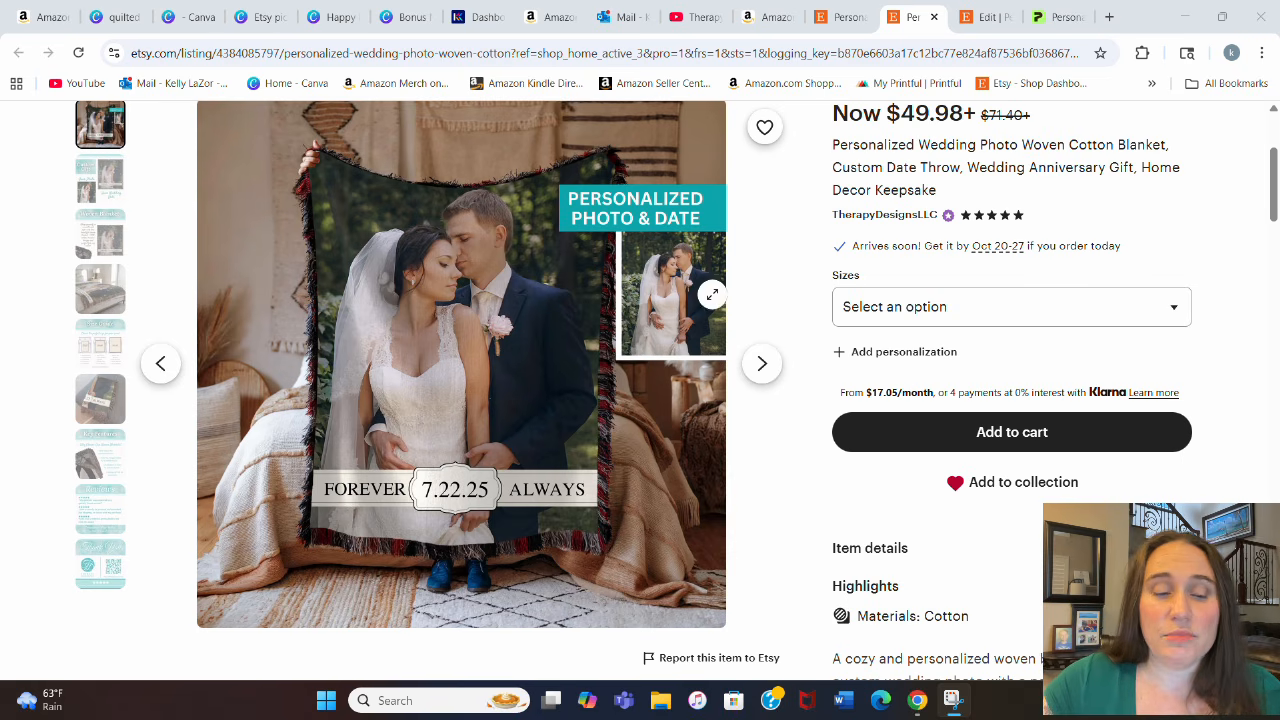
Step: Browse the wedding photo blanket listing's images from the main mockup through to the Thank You image
{"action": "left_click", "coordinate": [759, 372]}
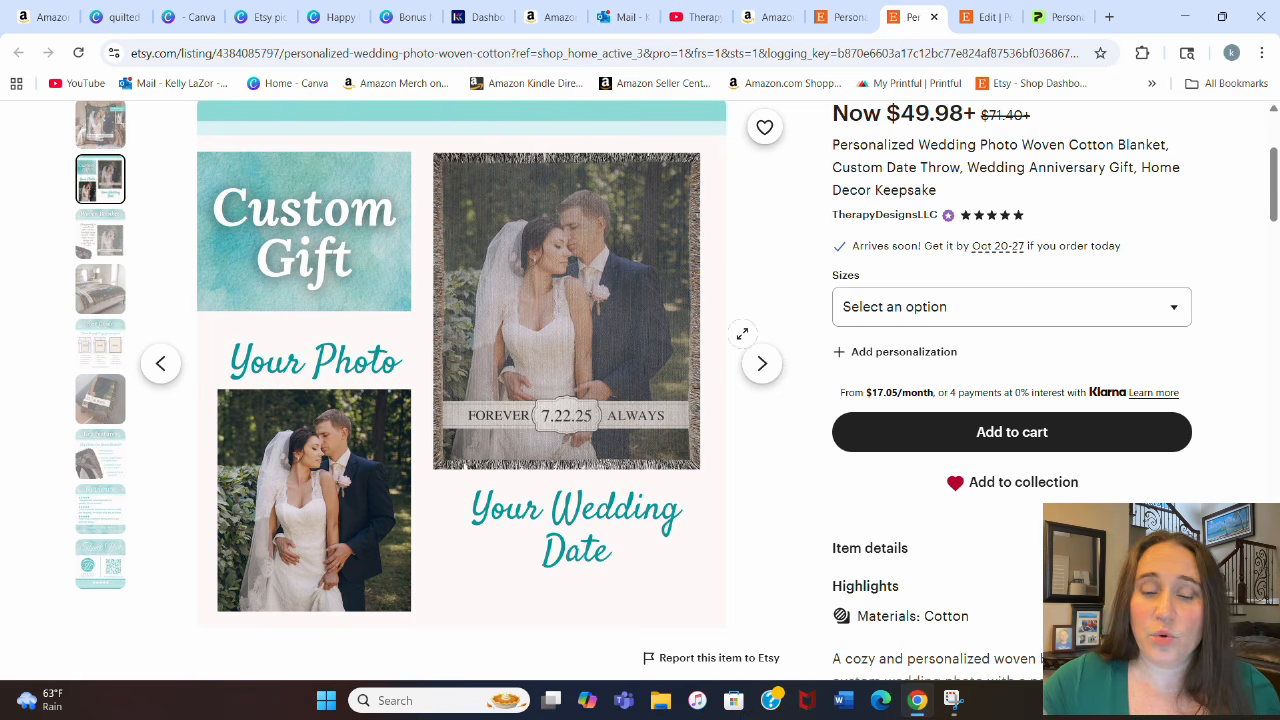
{"action": "left_click", "coordinate": [768, 373]}
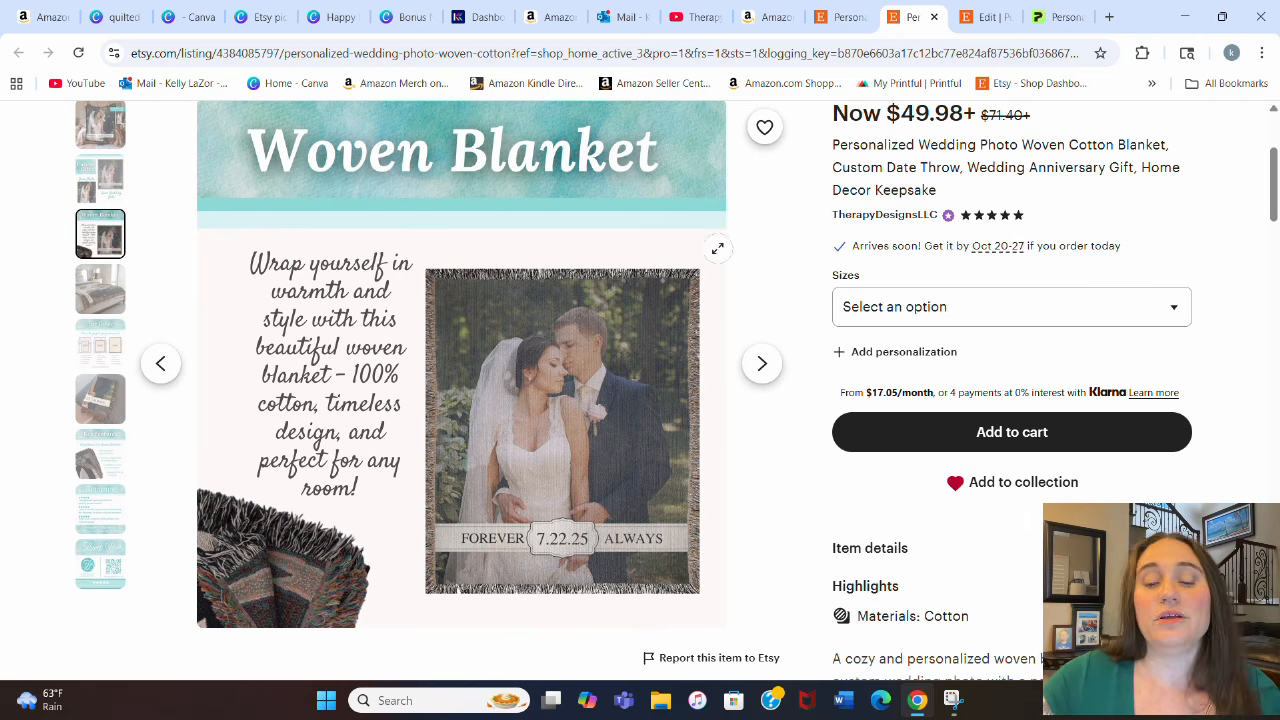
{"action": "left_click", "coordinate": [757, 368]}
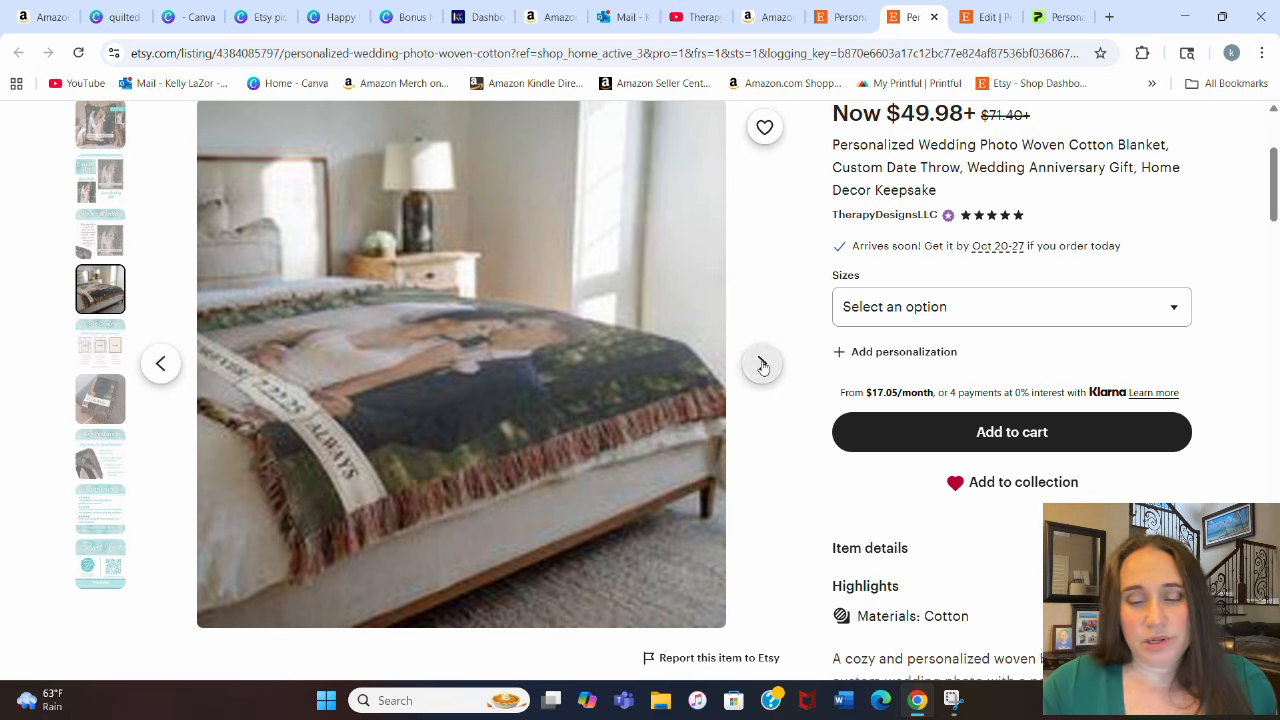
{"action": "left_click", "coordinate": [762, 366]}
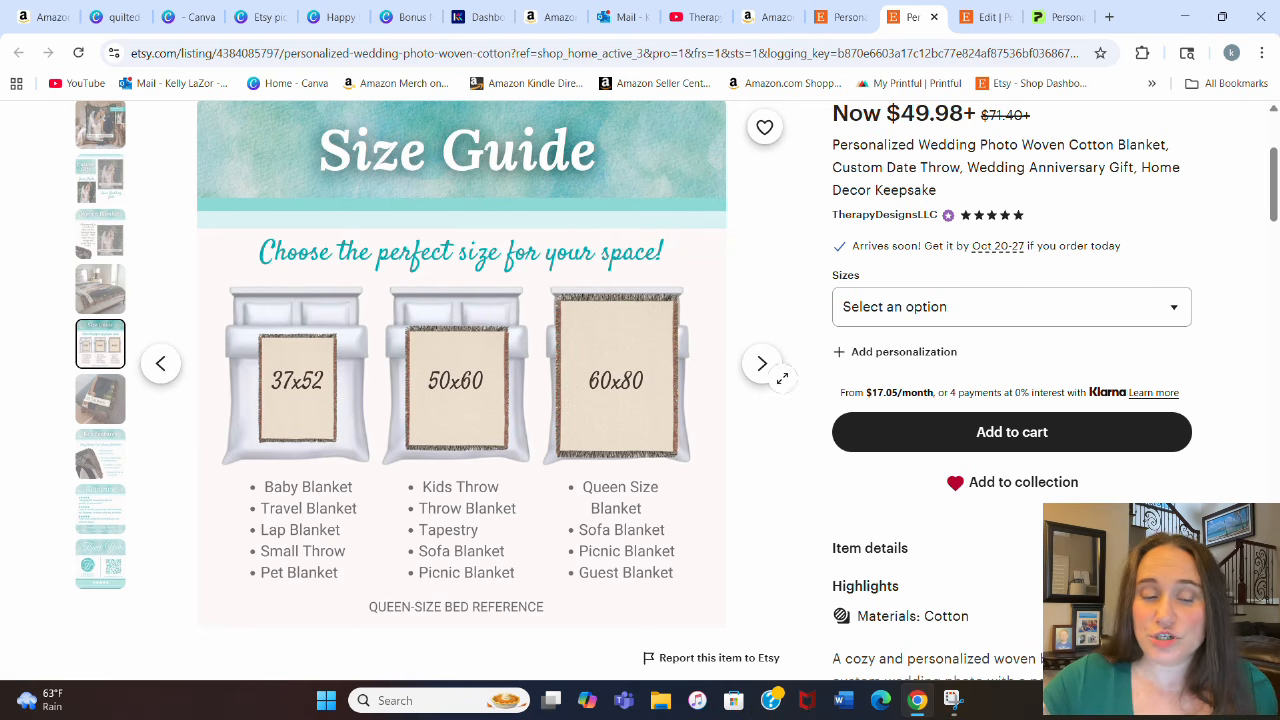
{"action": "left_click", "coordinate": [770, 370]}
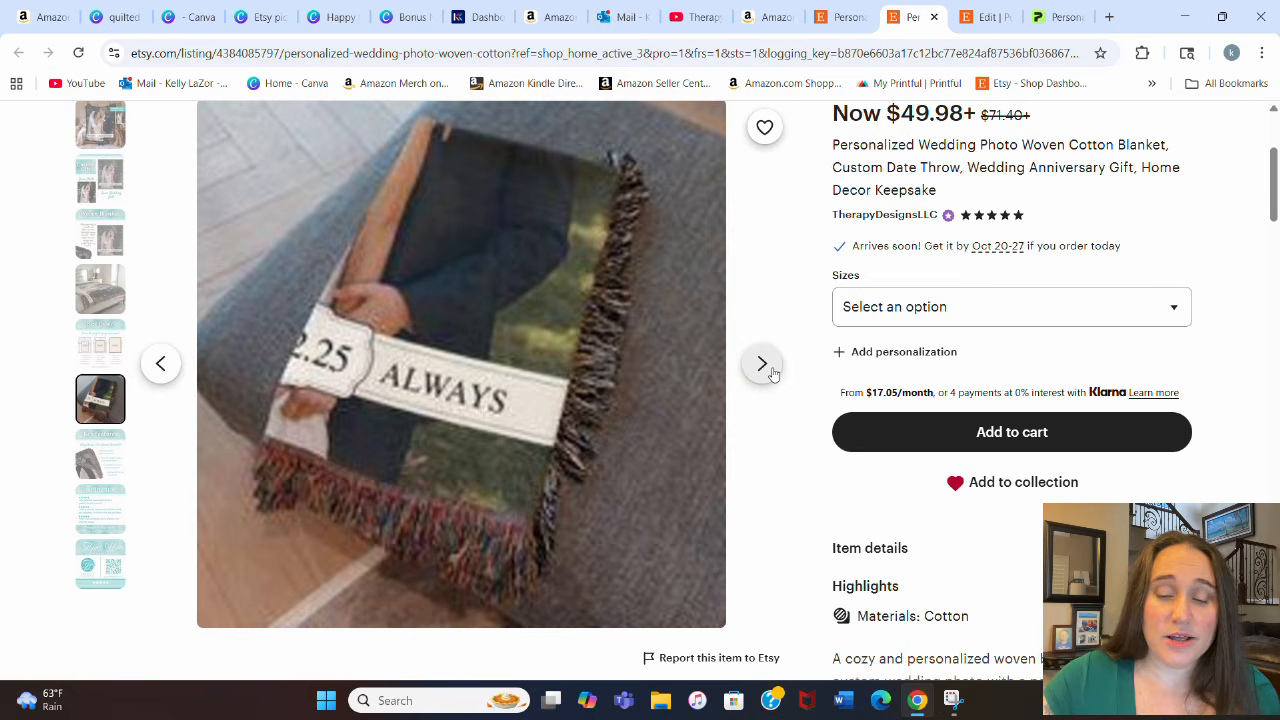
{"action": "left_click", "coordinate": [762, 365]}
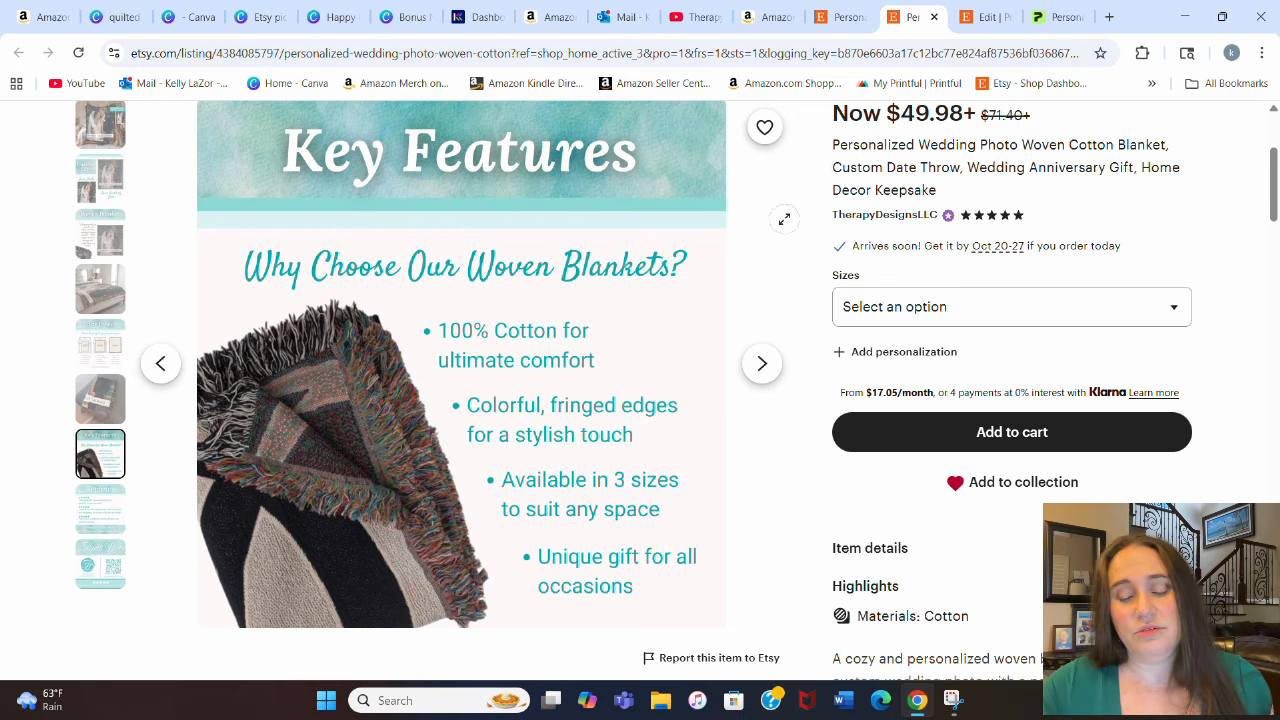
{"action": "left_click", "coordinate": [764, 366]}
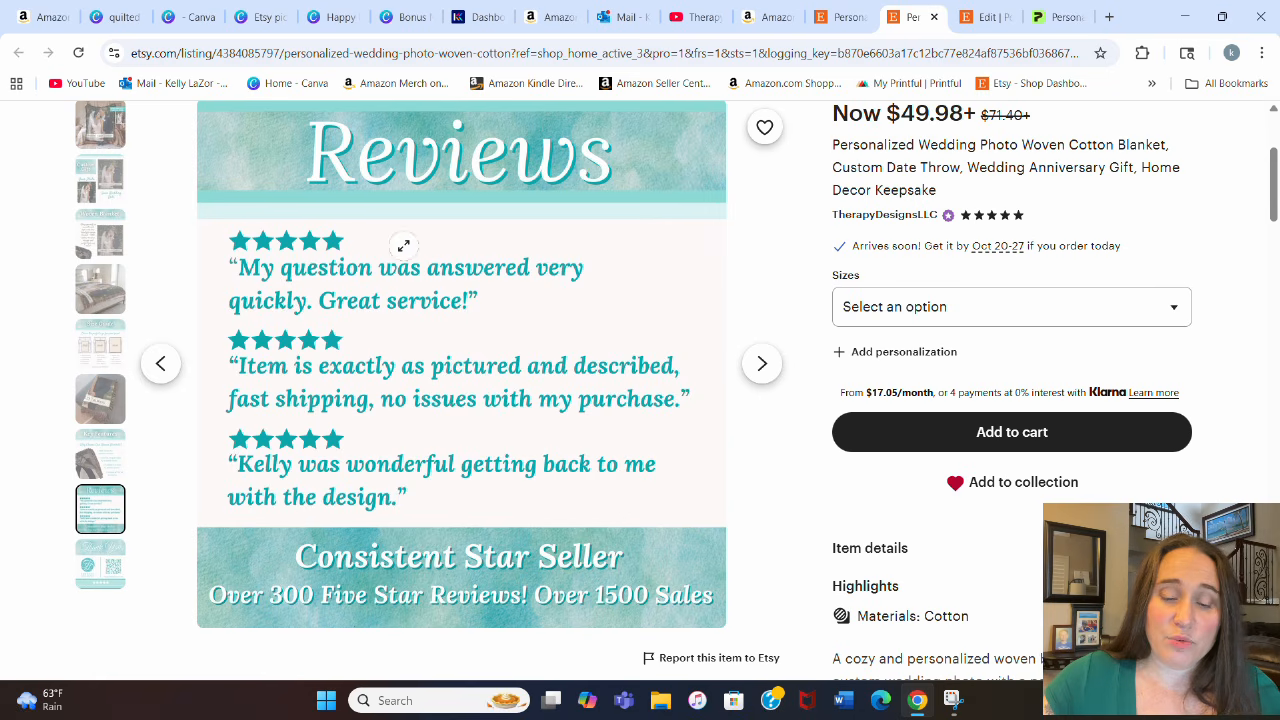
{"action": "left_click", "coordinate": [764, 366]}
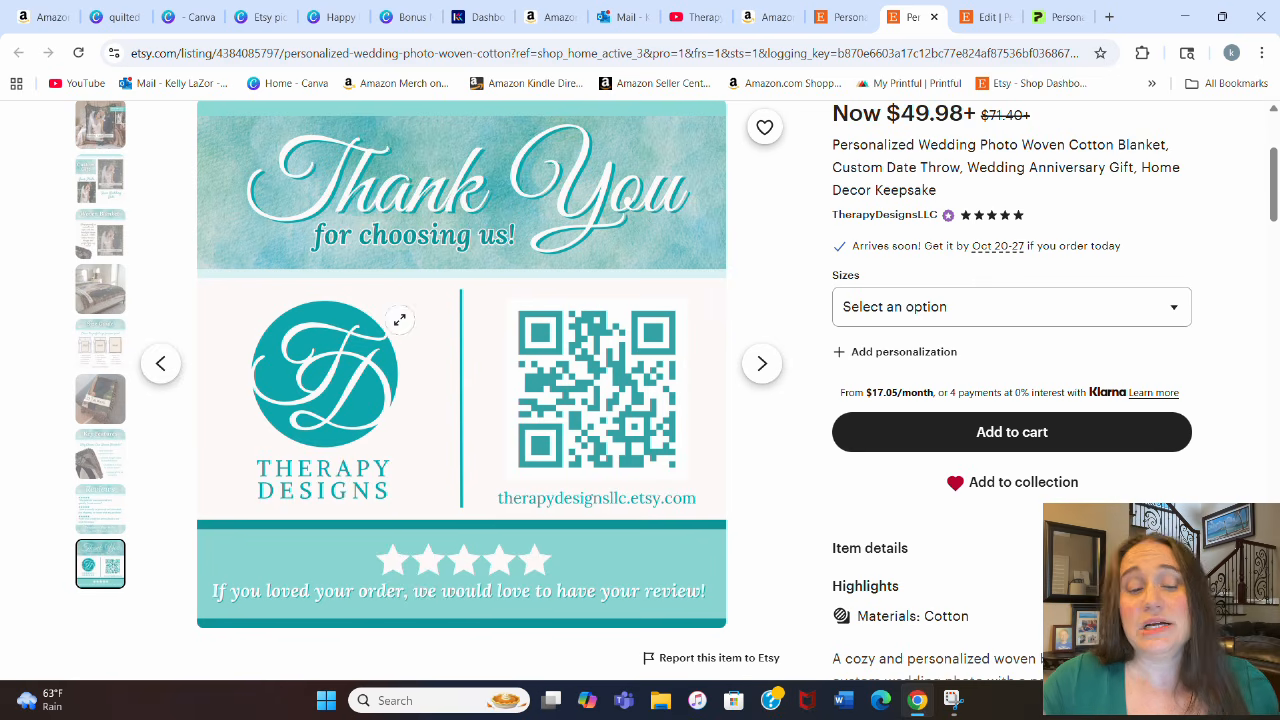
Step: Check the blanket's size options and expand the personalization instructions
{"action": "scroll", "coordinate": [236, 296], "scroll_direction": "up", "scroll_amount": 1}
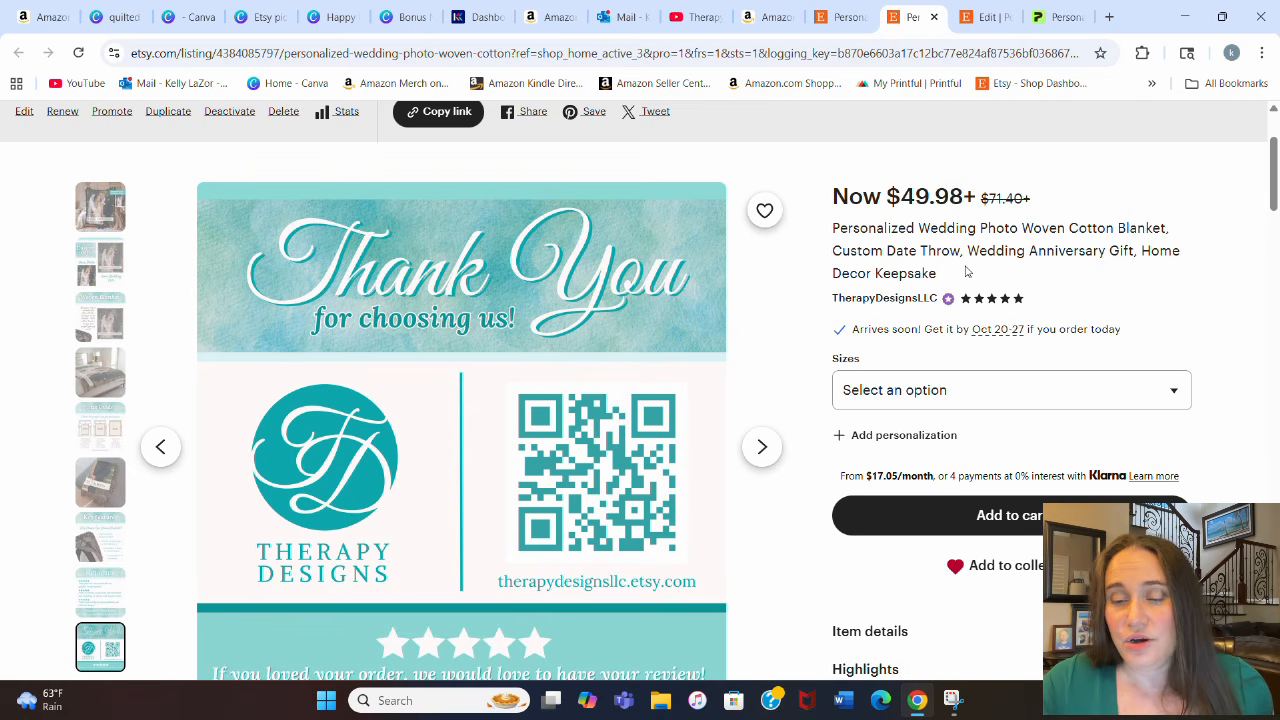
{"action": "left_click", "coordinate": [953, 386]}
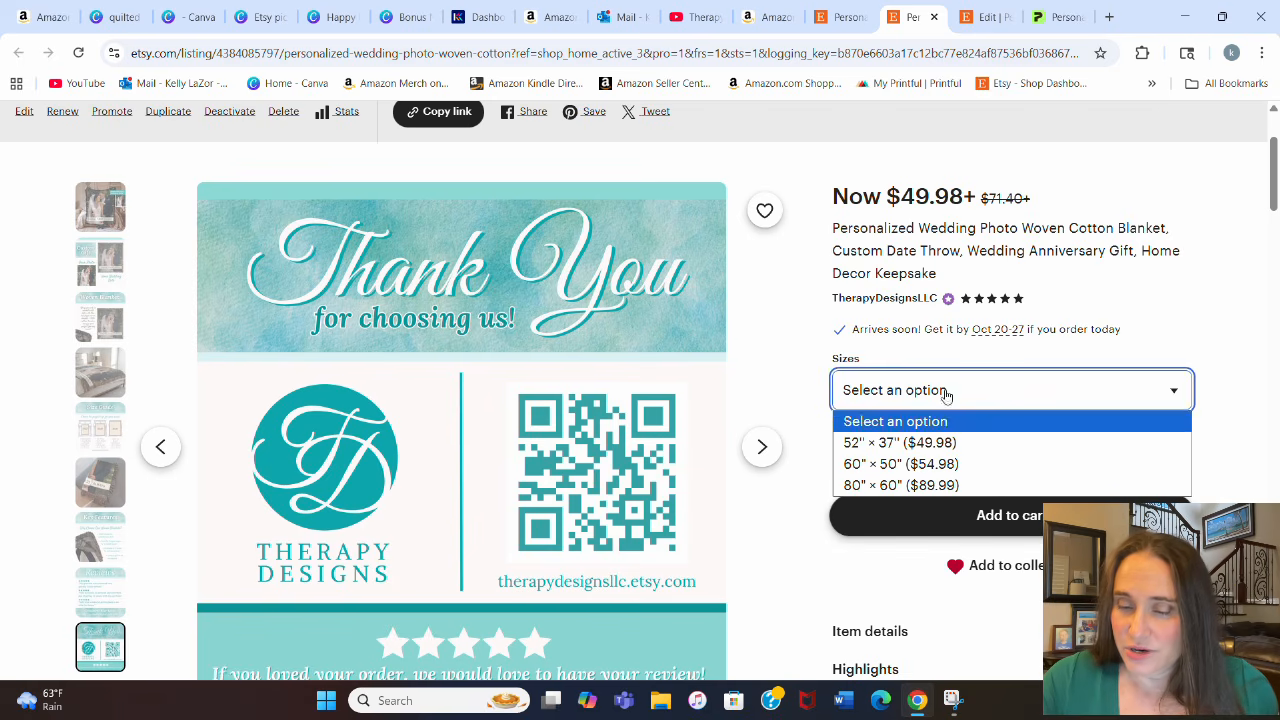
{"action": "scroll", "coordinate": [1064, 209], "scroll_direction": "down", "scroll_amount": 2}
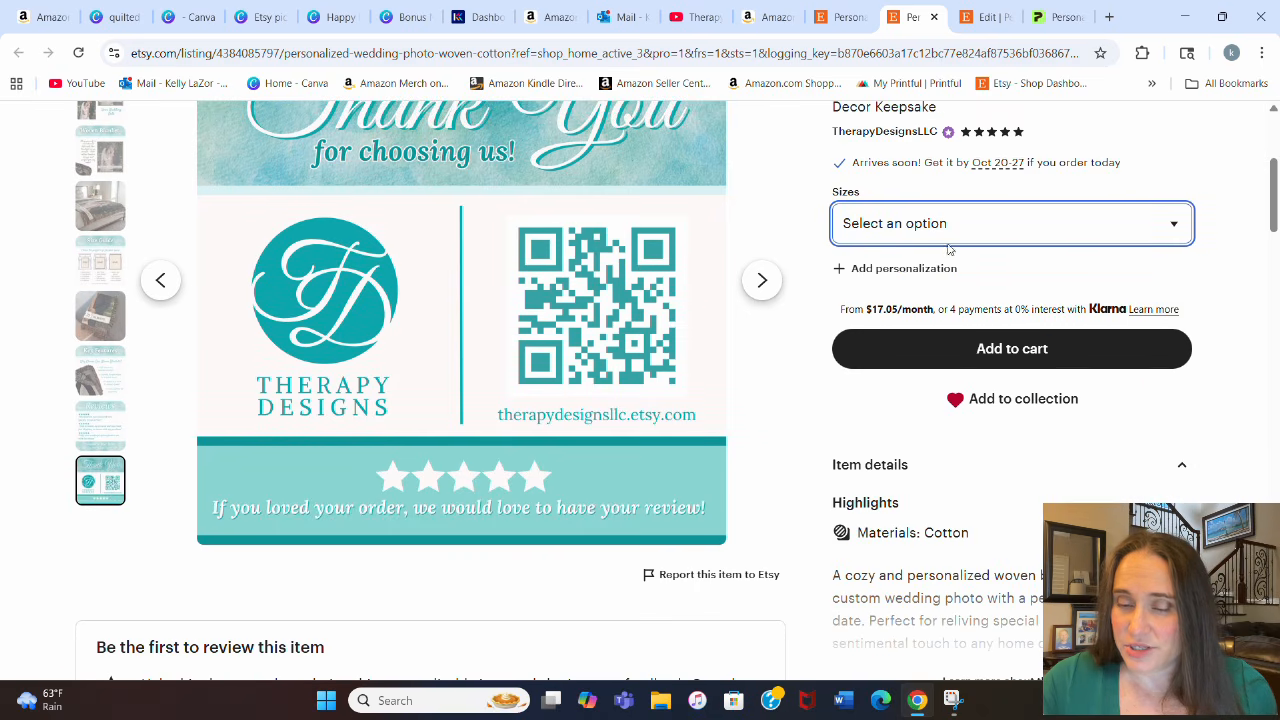
{"action": "left_click", "coordinate": [841, 268]}
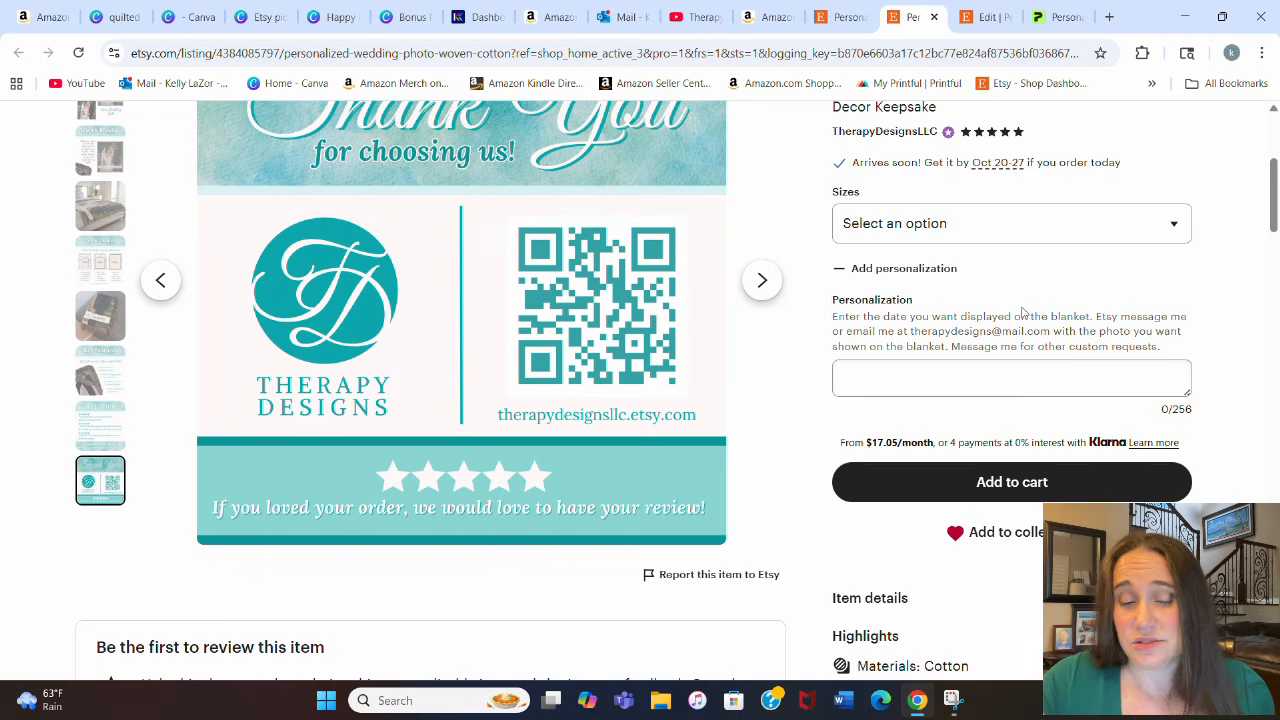
Step: Look over the listing's item review section and display the Reviews image in the gallery
{"action": "scroll", "coordinate": [995, 287], "scroll_direction": "down", "scroll_amount": 2}
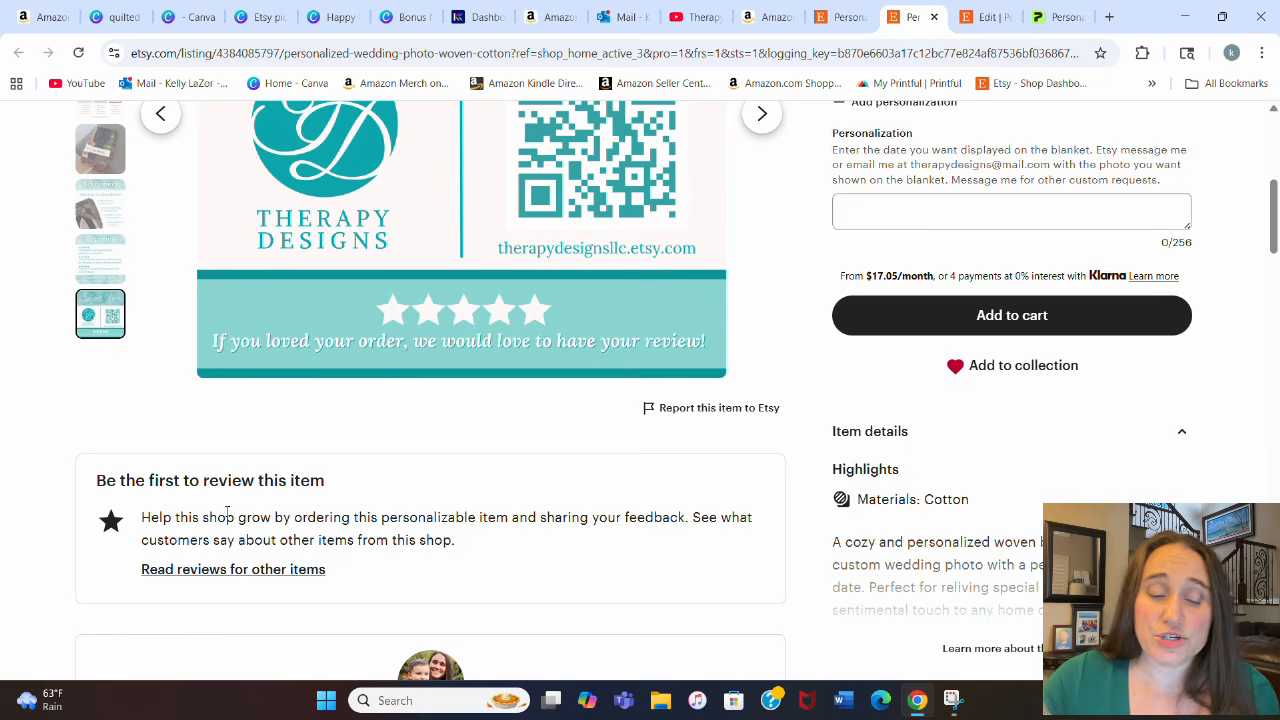
{"action": "scroll", "coordinate": [150, 620], "scroll_direction": "up", "scroll_amount": 1}
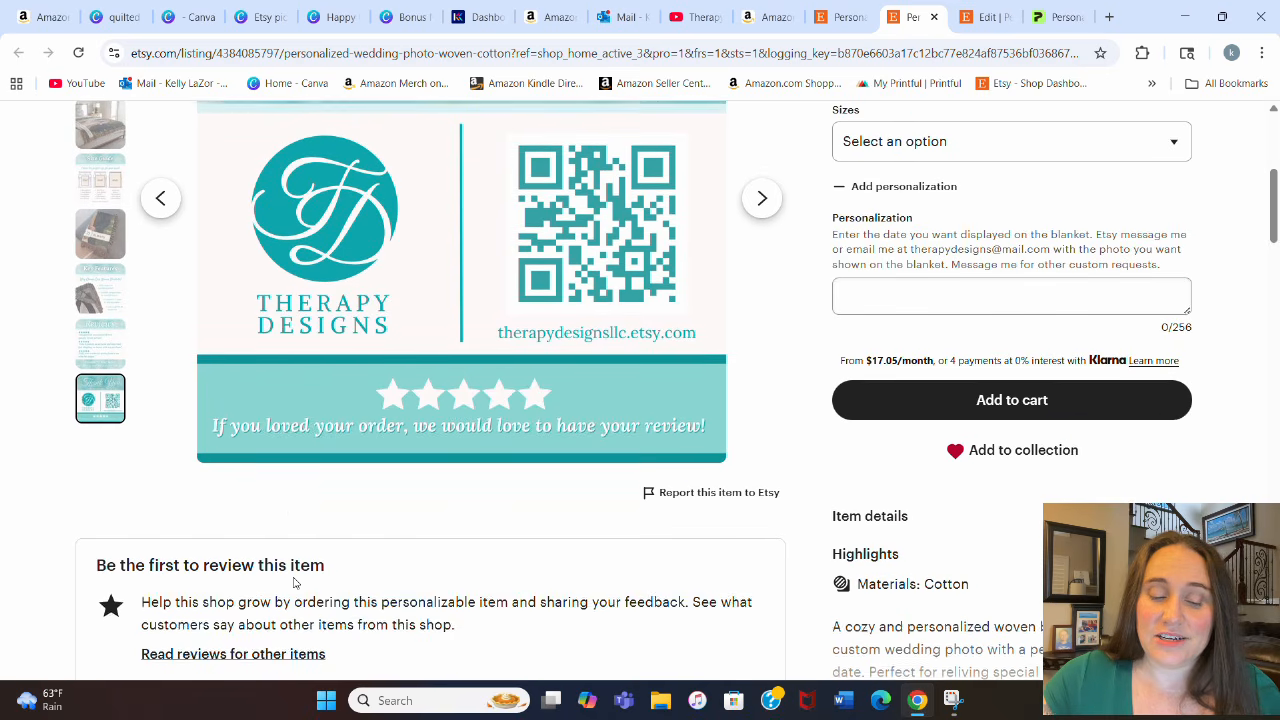
{"action": "scroll", "coordinate": [300, 590], "scroll_direction": "up", "scroll_amount": 1}
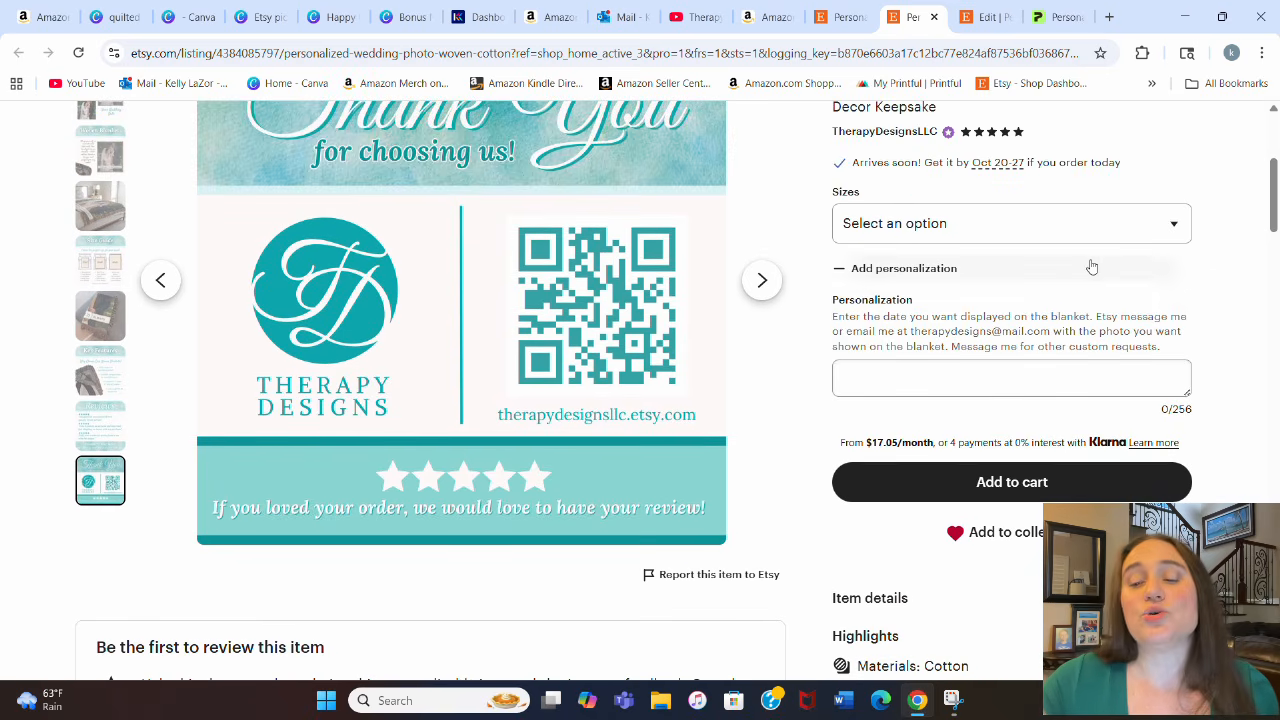
{"action": "scroll", "coordinate": [1090, 265], "scroll_direction": "up", "scroll_amount": 1}
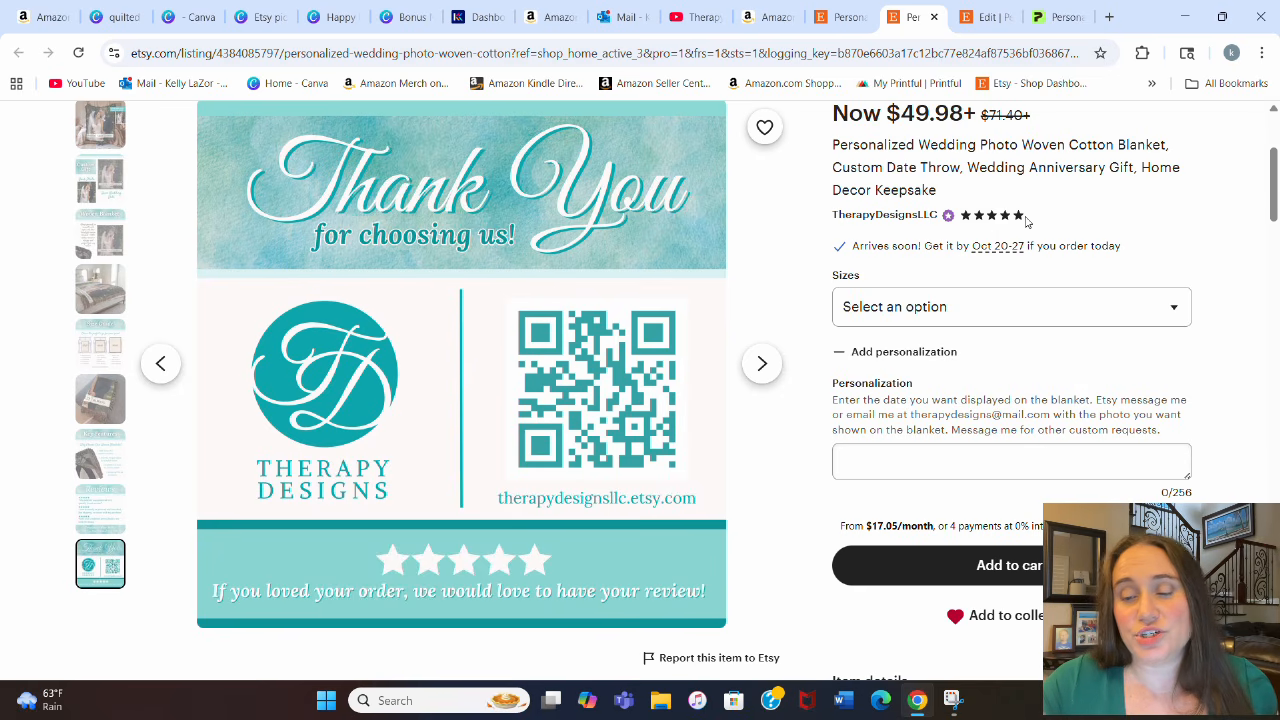
{"action": "left_click", "coordinate": [103, 508]}
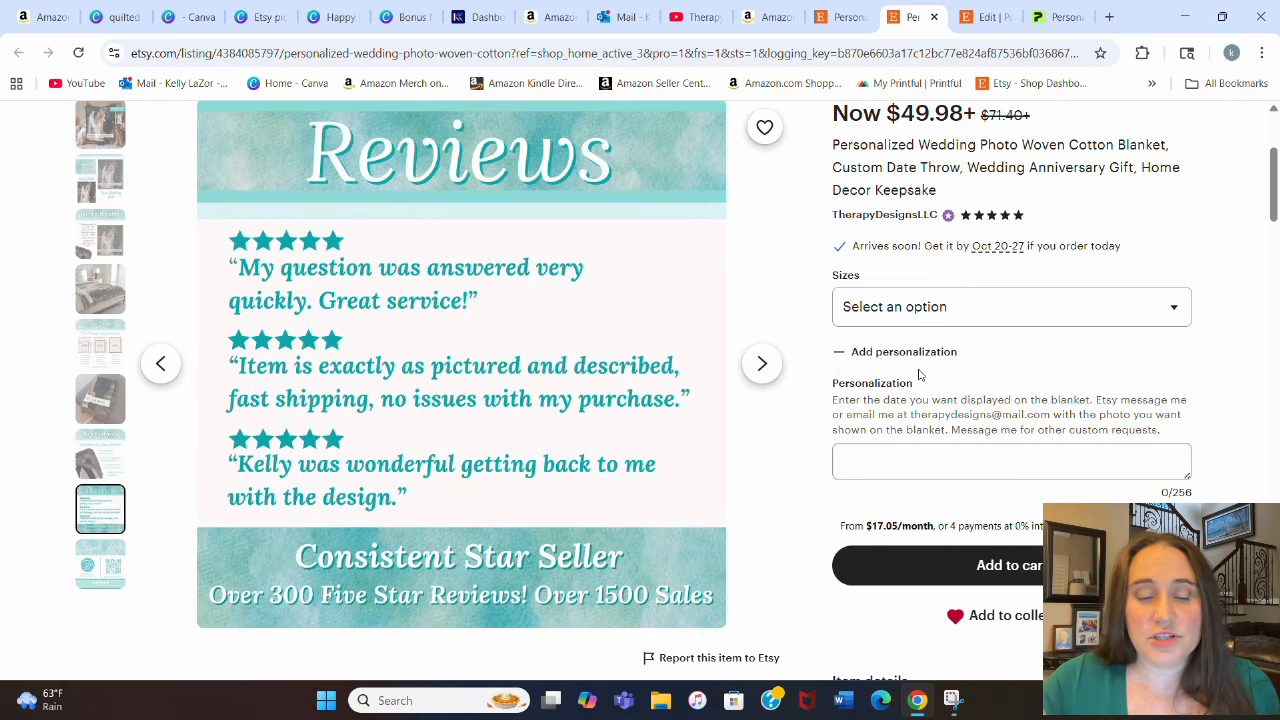
Step: Examine the listing's shipping policies and its full item description, and return to the listing tools
{"action": "scroll", "coordinate": [1146, 249], "scroll_direction": "down", "scroll_amount": 4}
{"action": "scroll", "coordinate": [1130, 229], "scroll_direction": "down", "scroll_amount": 2}
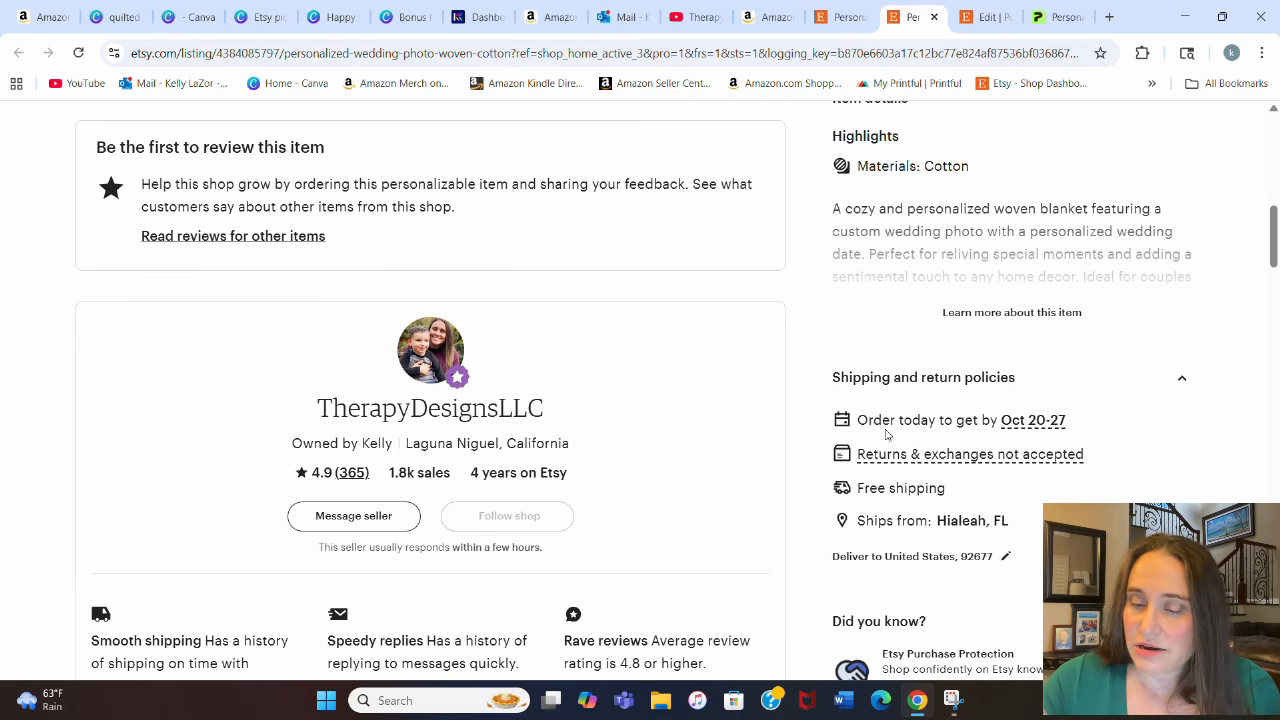
{"action": "mouse_move", "coordinate": [1040, 425]}
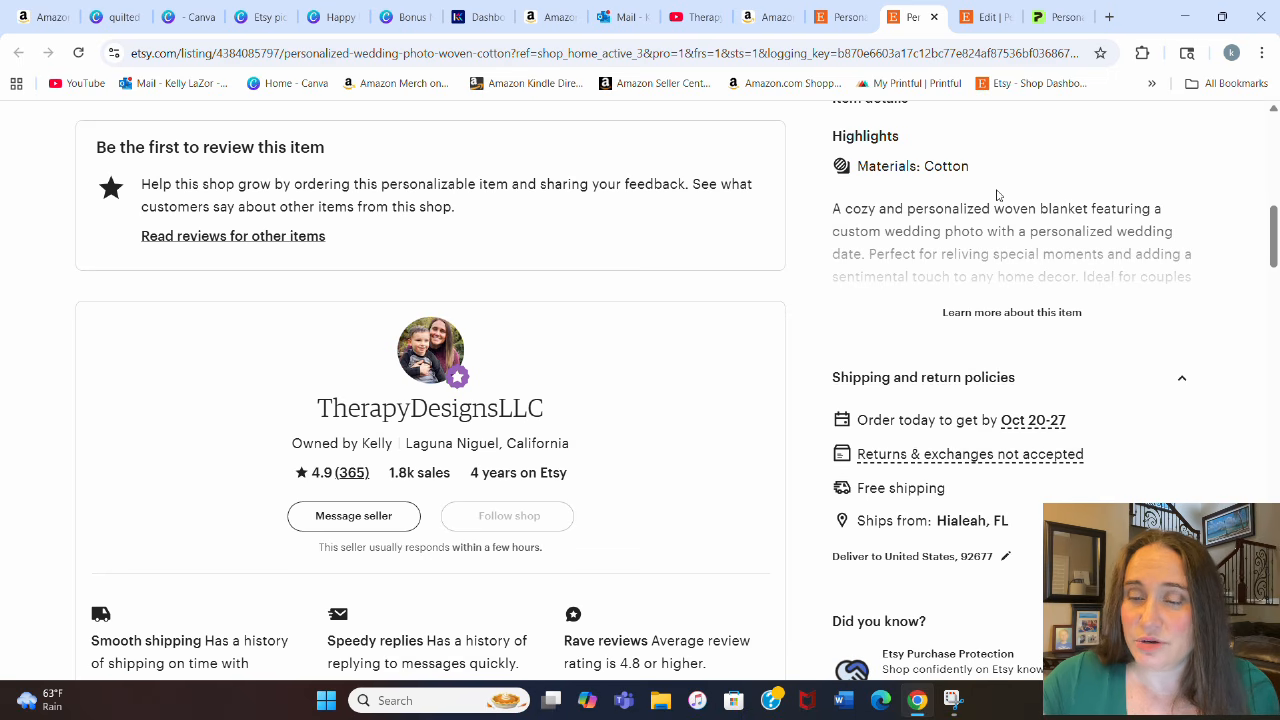
{"action": "scroll", "coordinate": [980, 230], "scroll_direction": "up", "scroll_amount": 1}
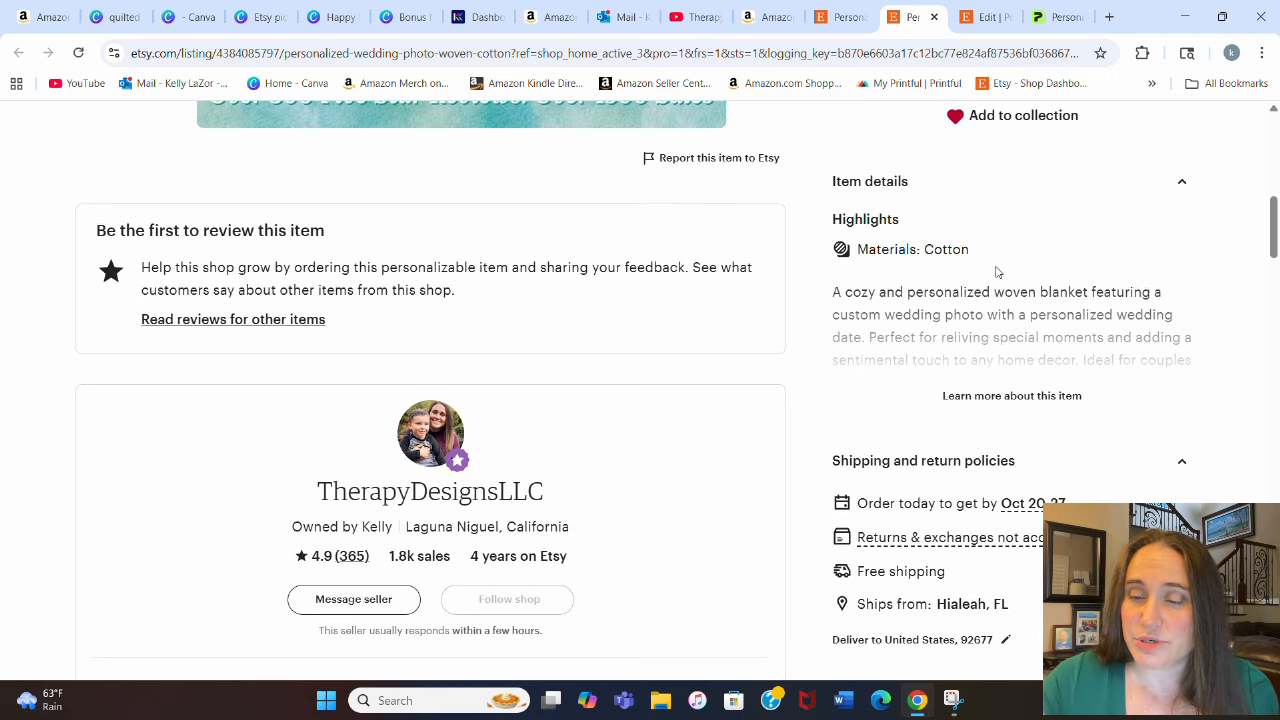
{"action": "left_click", "coordinate": [1006, 395]}
{"action": "scroll", "coordinate": [1010, 310], "scroll_direction": "down", "scroll_amount": 3}
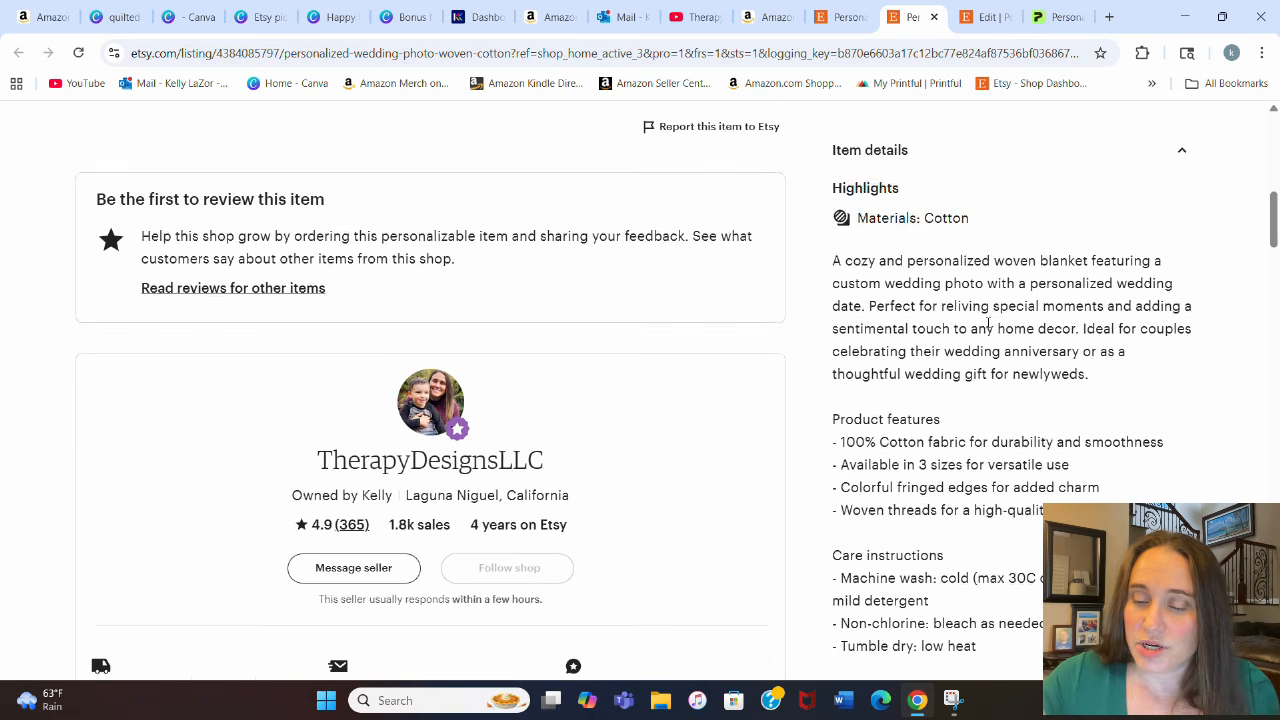
{"action": "scroll", "coordinate": [900, 200], "scroll_direction": "down", "scroll_amount": 2}
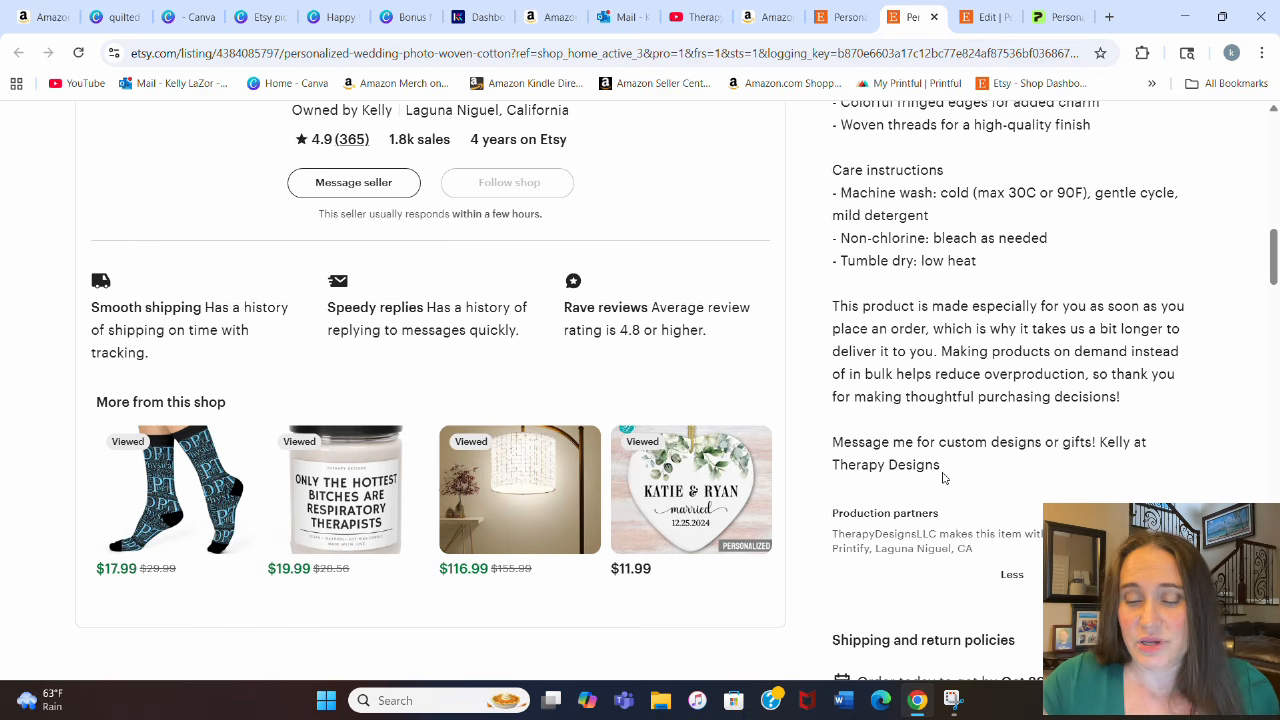
{"action": "scroll", "coordinate": [958, 462], "scroll_direction": "up", "scroll_amount": 1}
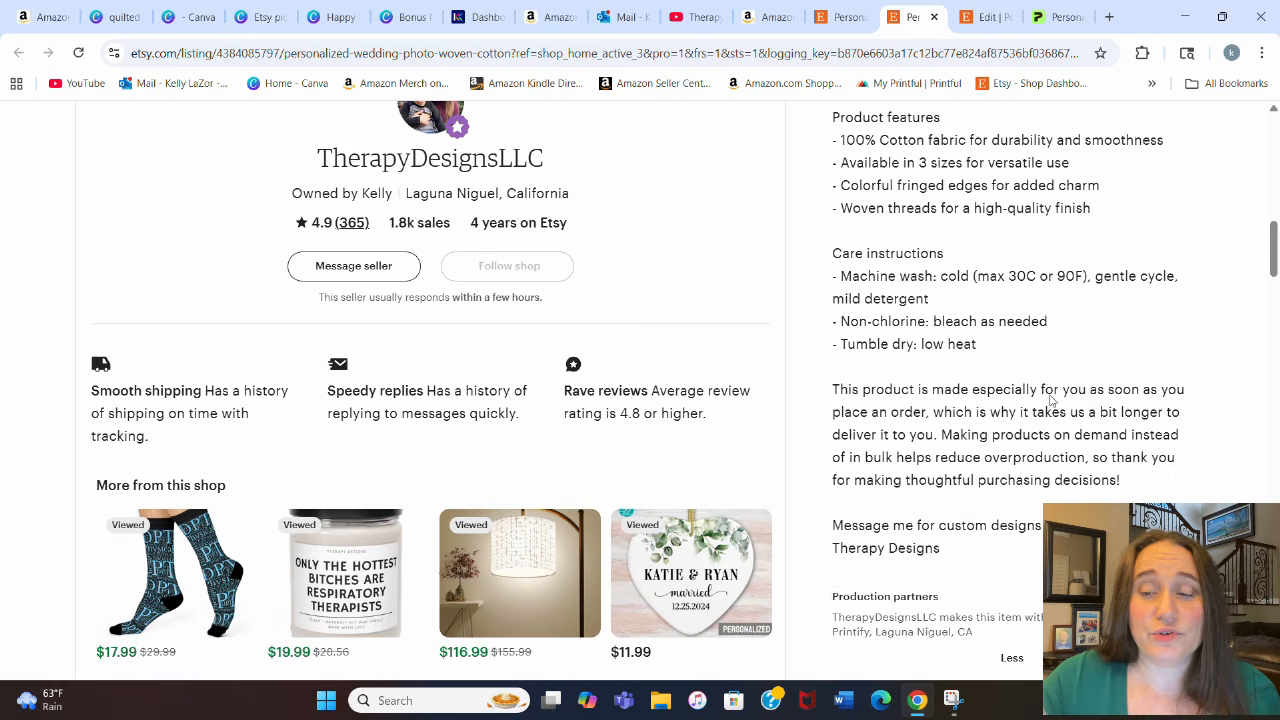
{"action": "scroll", "coordinate": [1000, 380], "scroll_direction": "up", "scroll_amount": 10}
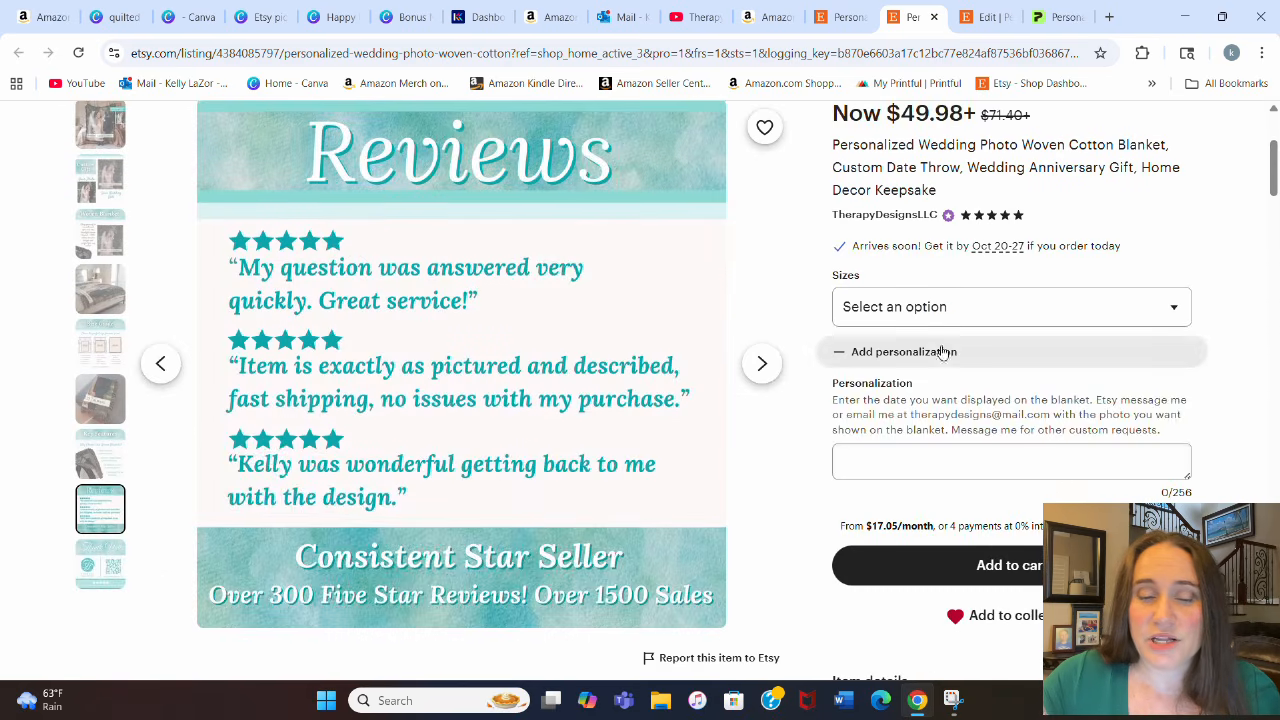
{"action": "scroll", "coordinate": [942, 352], "scroll_direction": "up", "scroll_amount": 3}
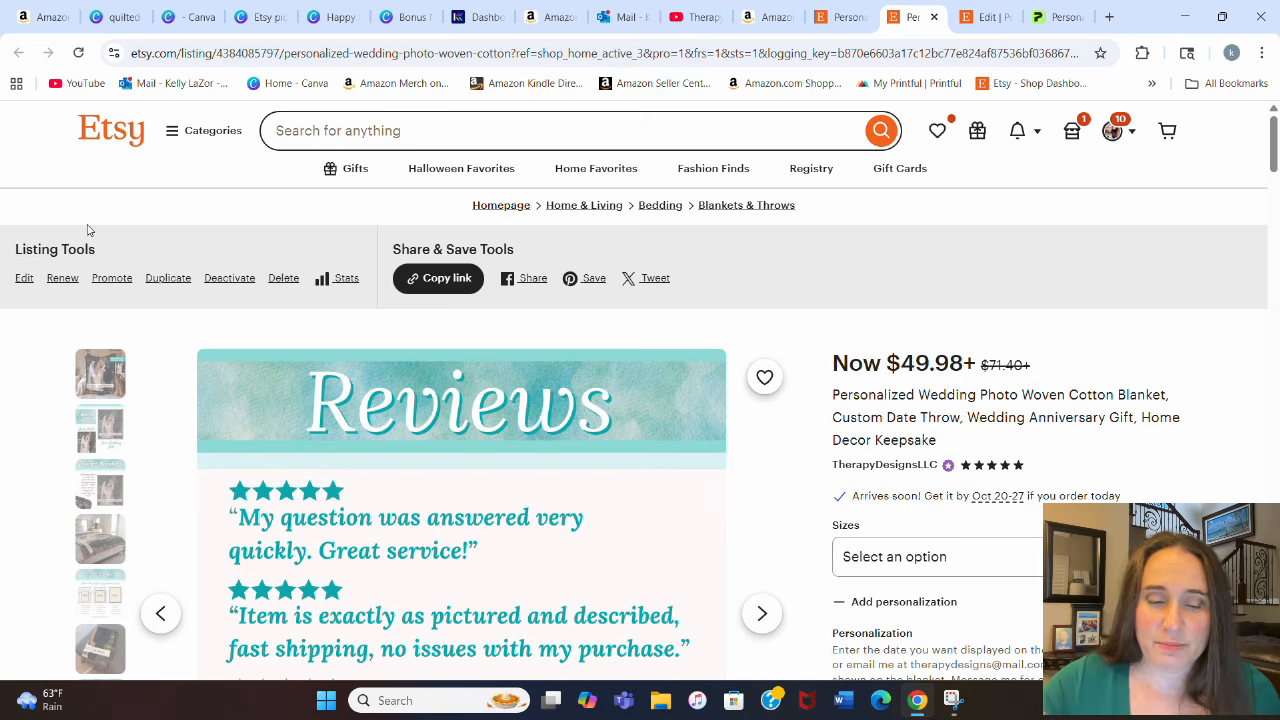
{"action": "scroll", "coordinate": [152, 382], "scroll_direction": "down", "scroll_amount": 1}
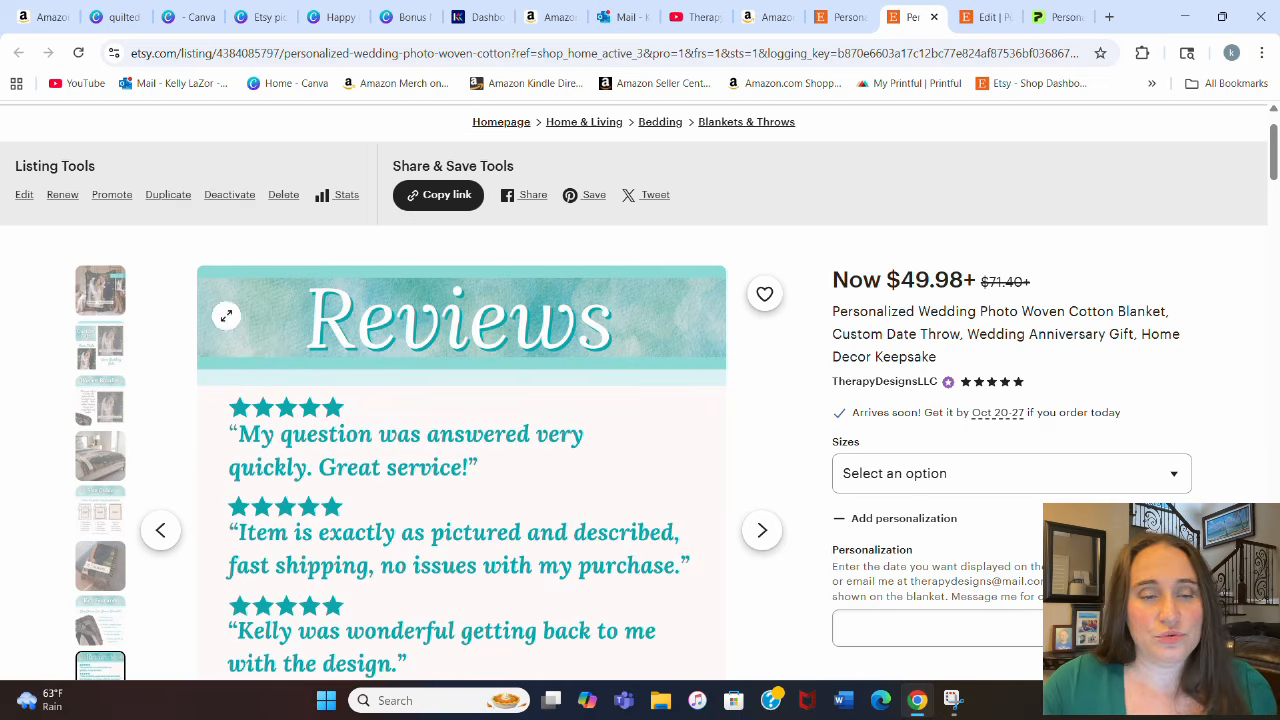
Step: Switch to the Etsy pics design in Canva, search photo elements for "couple", and add the outdoor cheek-kiss photo to page 45
{"action": "left_click", "coordinate": [190, 17]}
{"action": "left_click", "coordinate": [255, 17]}
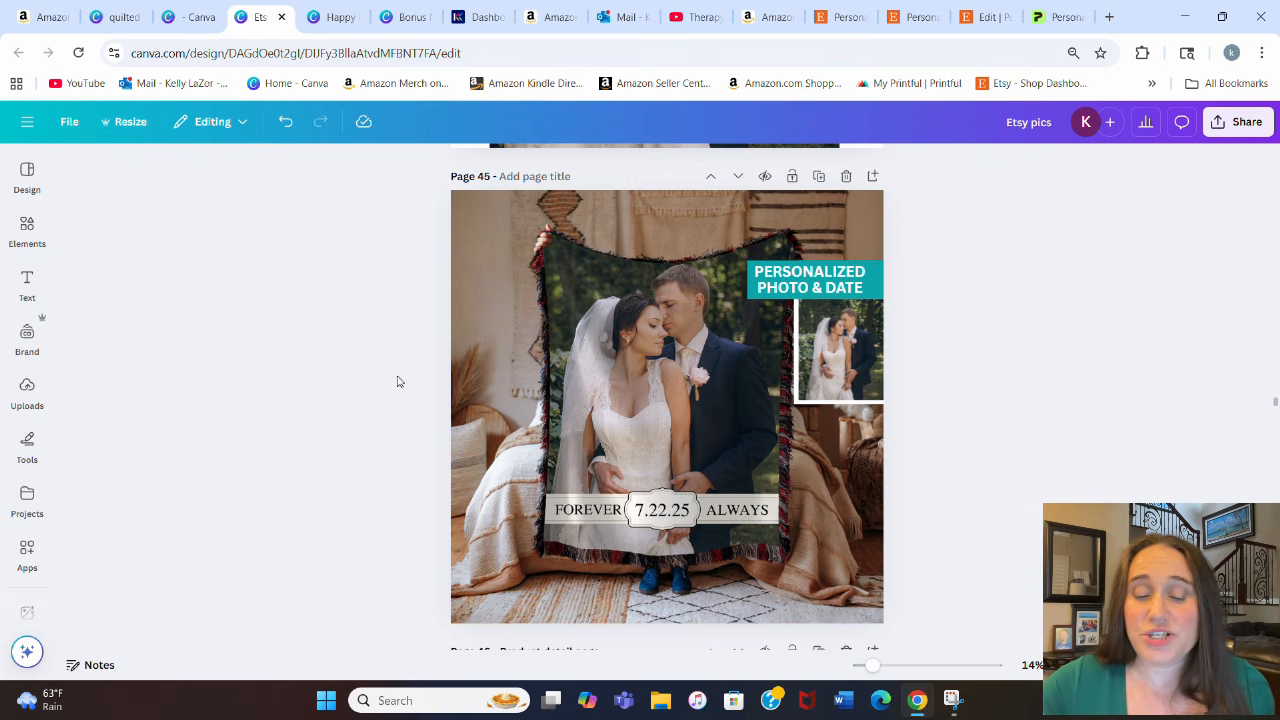
{"action": "mouse_move", "coordinate": [30, 242]}
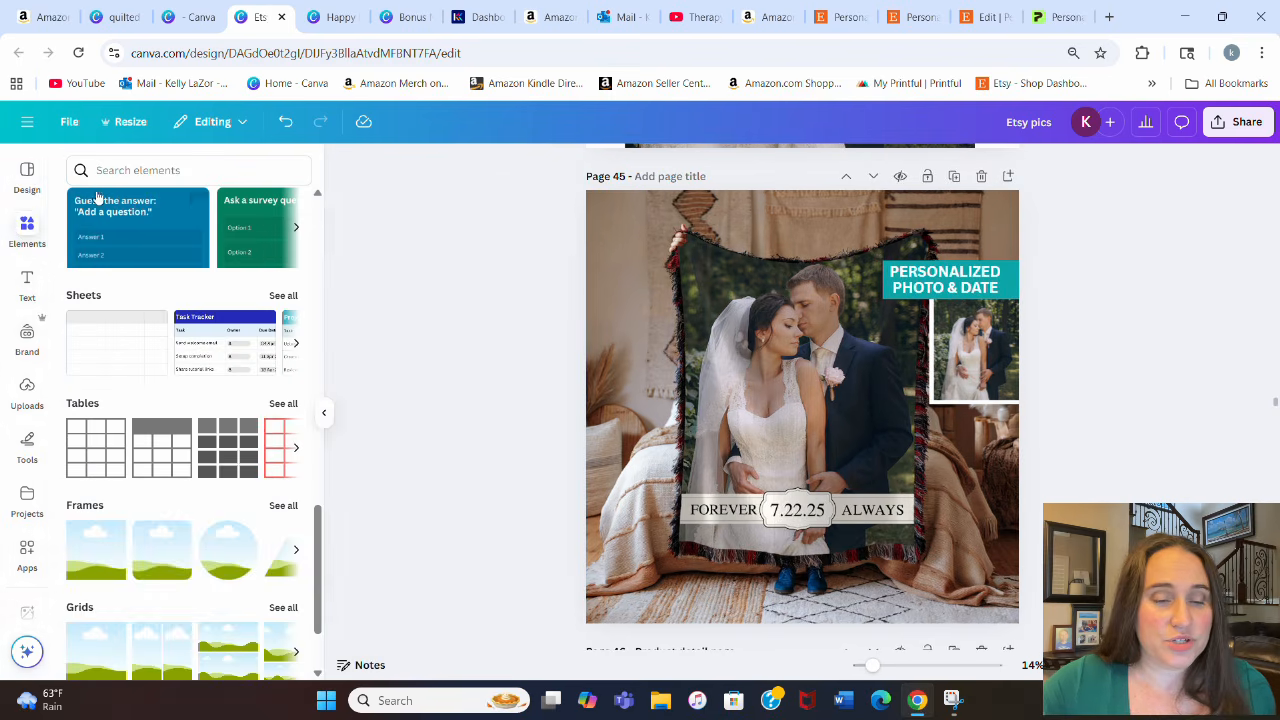
{"action": "left_click", "coordinate": [128, 172]}
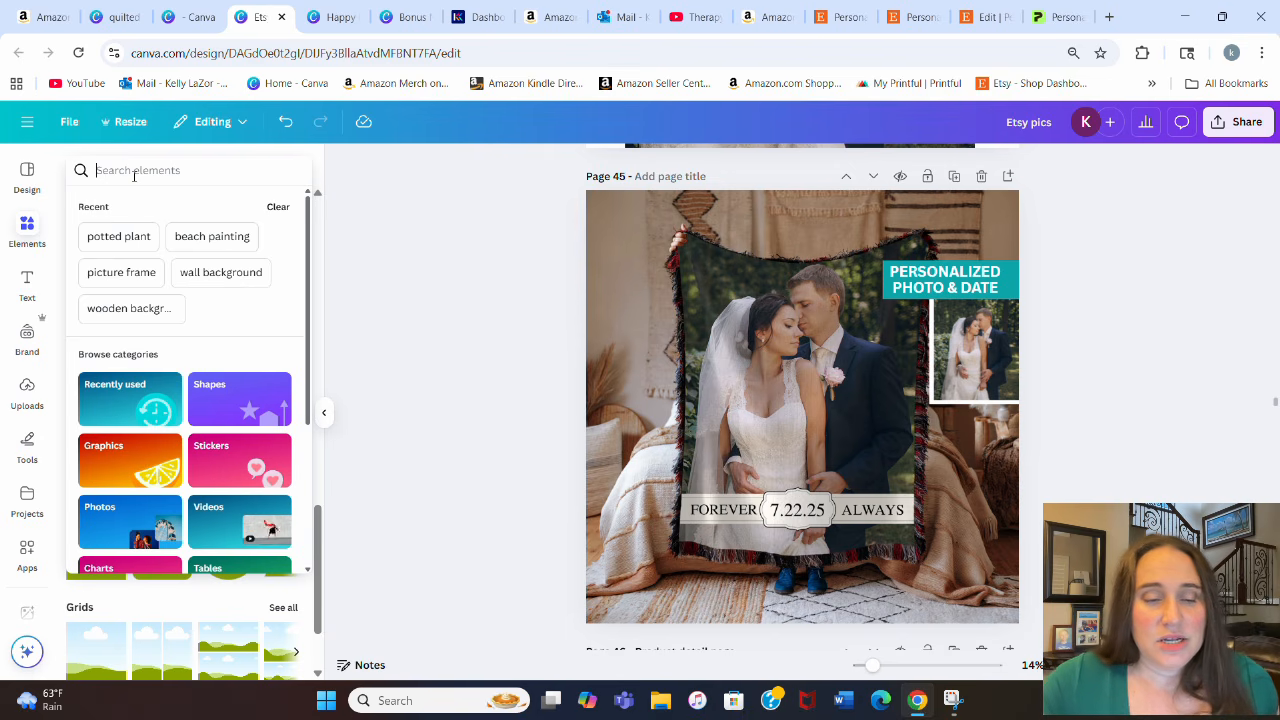
{"action": "type", "text": "couple"}
{"action": "key", "text": "Return"}
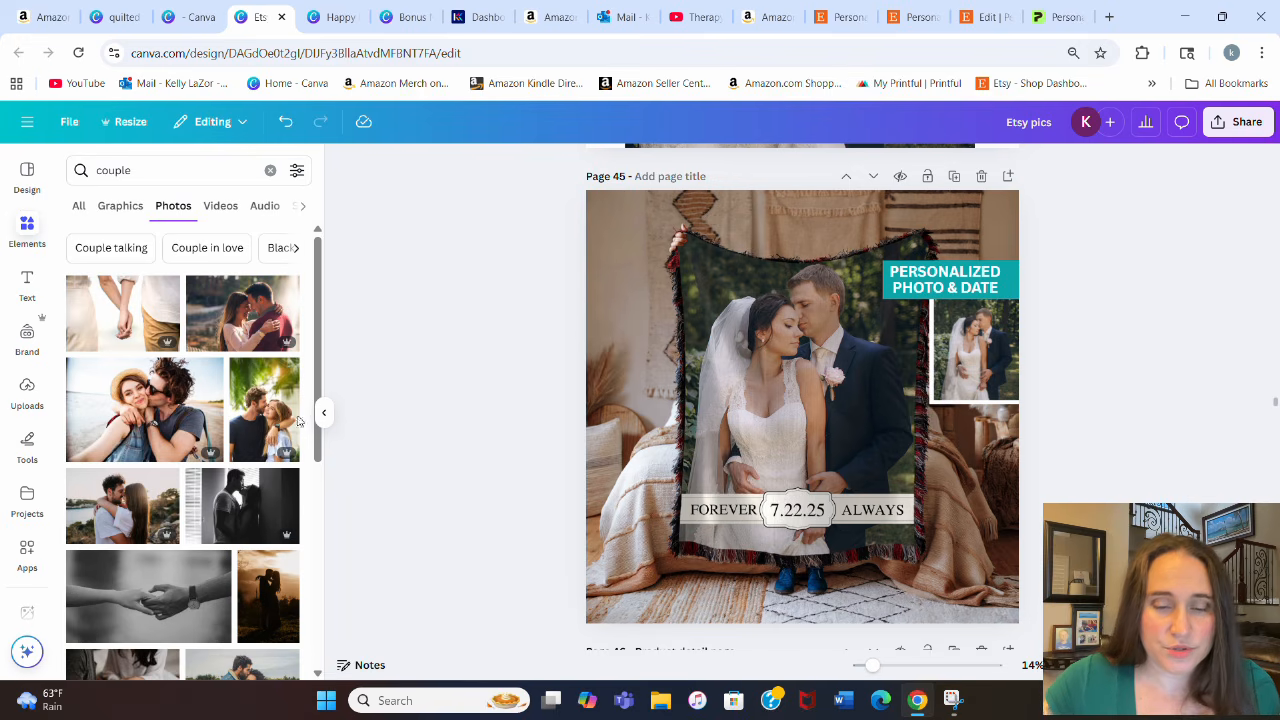
{"action": "left_click", "coordinate": [263, 427]}
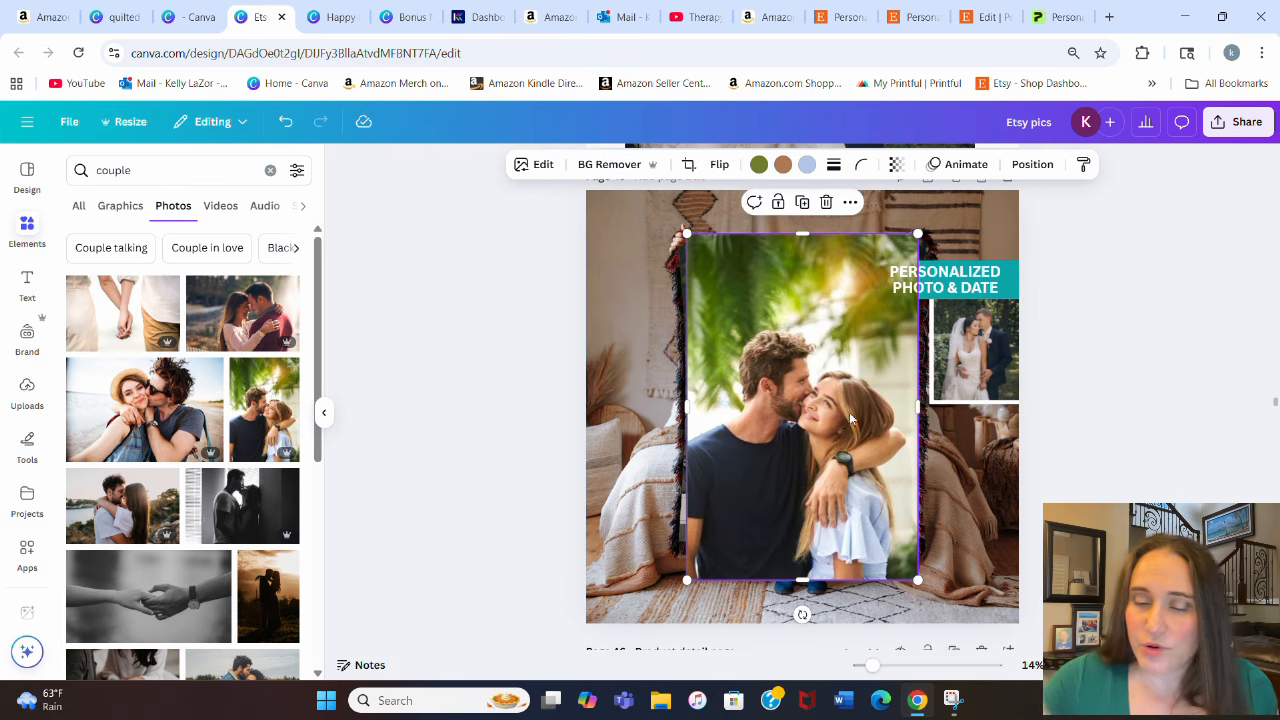
Step: Enlarge and position the couple photo over the blanket area, send it behind the fringed mockup frame, and inspect the fit at 46% zoom
{"action": "left_click_drag", "start_coordinate": [854, 420], "coordinate": [849, 413]}
{"action": "left_click_drag", "start_coordinate": [907, 575], "coordinate": [922, 588]}
{"action": "left_click_drag", "start_coordinate": [823, 490], "coordinate": [821, 469]}
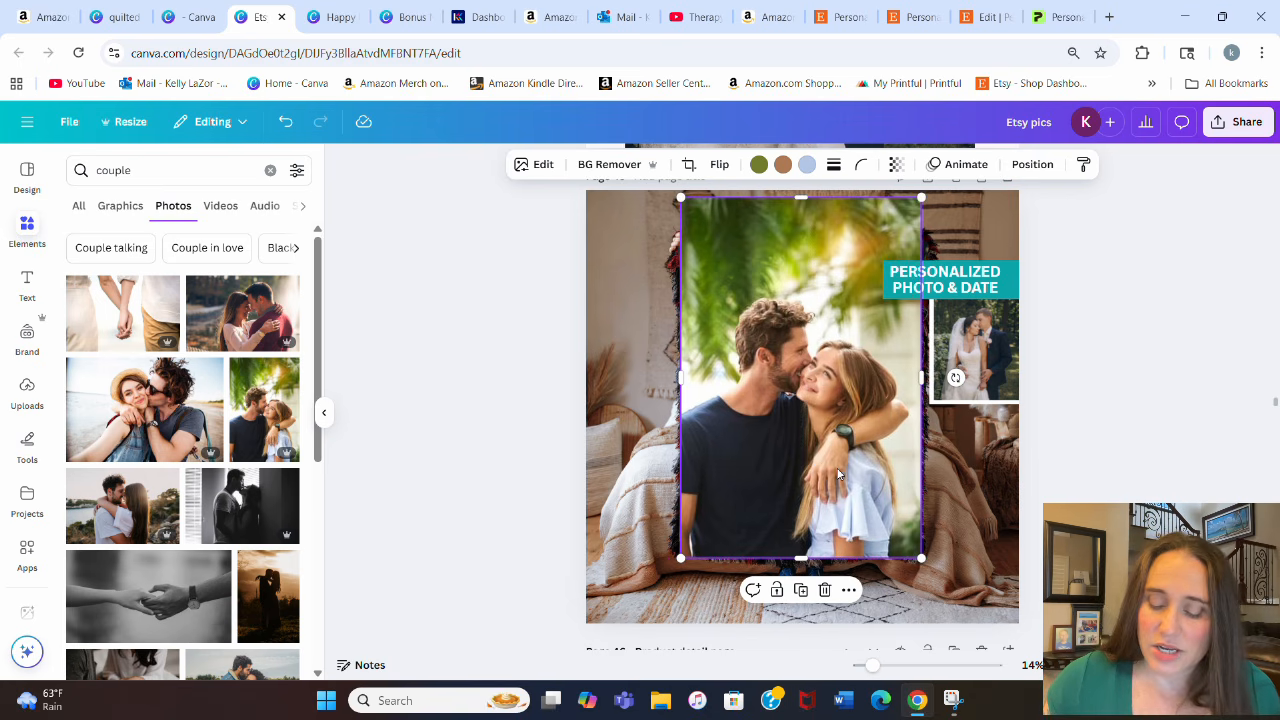
{"action": "key", "text": "ctrl+bracketleft"}
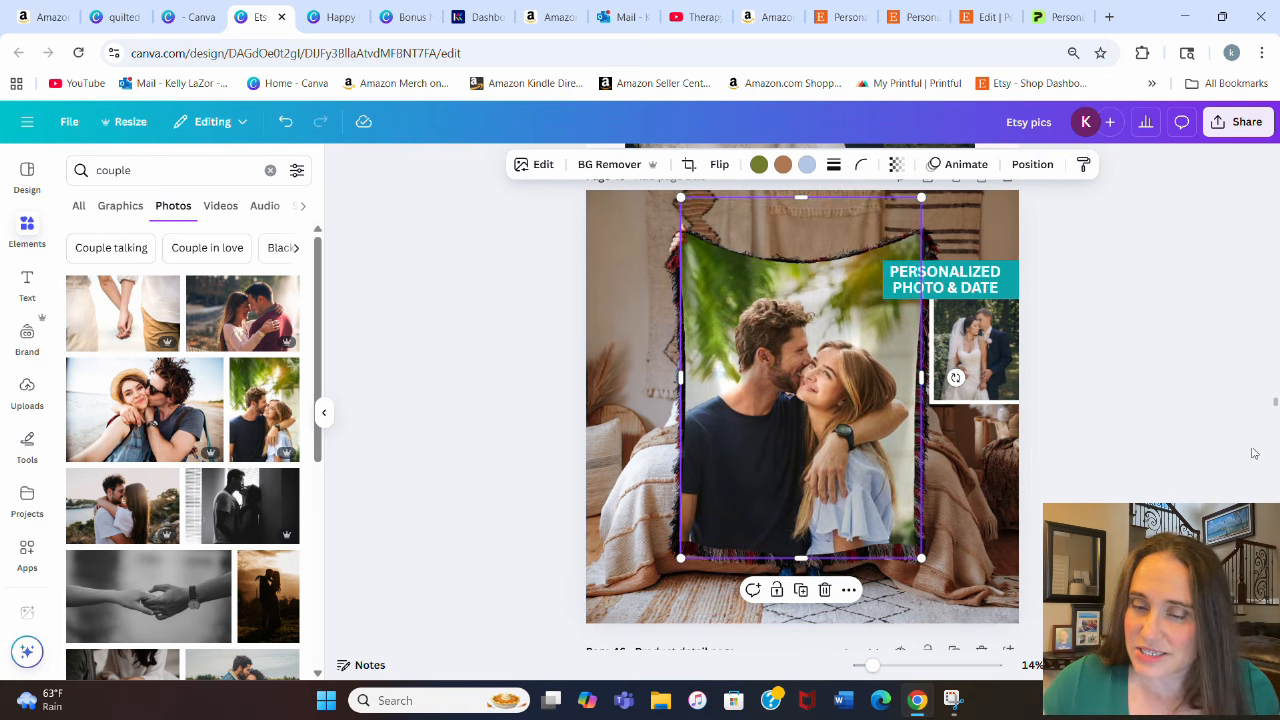
{"action": "left_click", "coordinate": [1227, 409]}
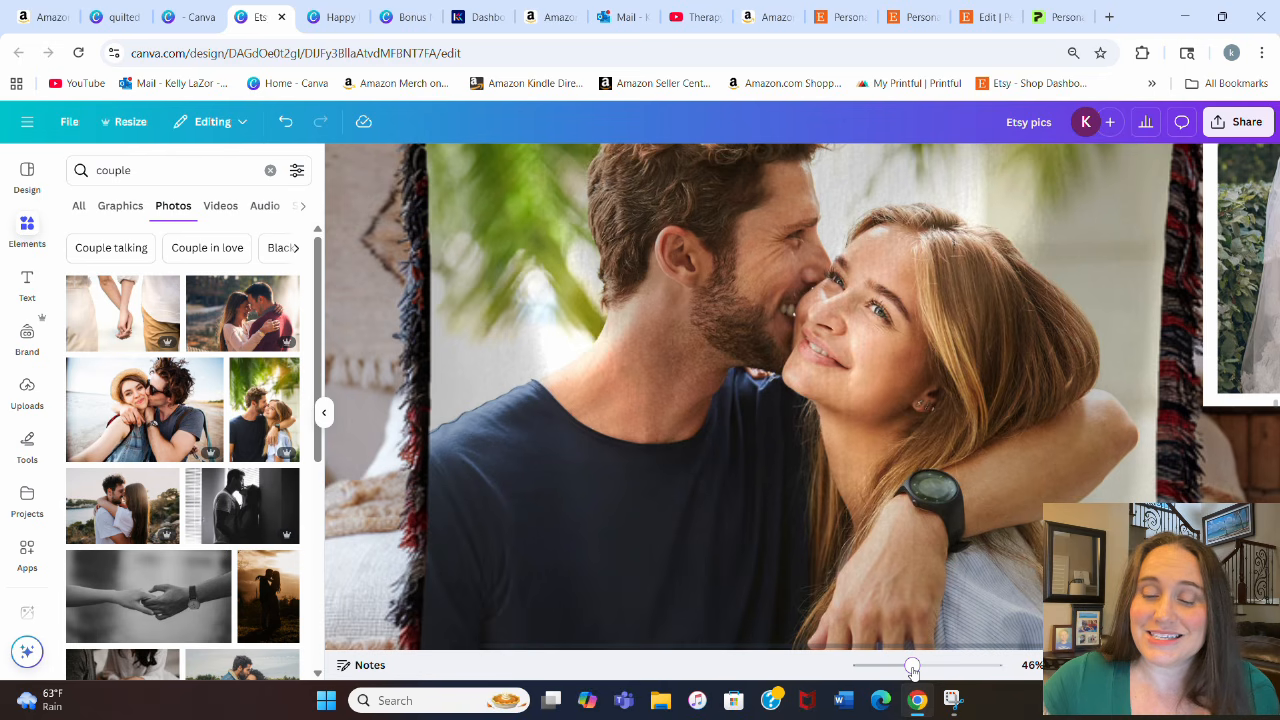
{"action": "left_click_drag", "start_coordinate": [872, 665], "coordinate": [912, 665]}
{"action": "scroll", "coordinate": [750, 362], "scroll_direction": "down", "scroll_amount": 1}
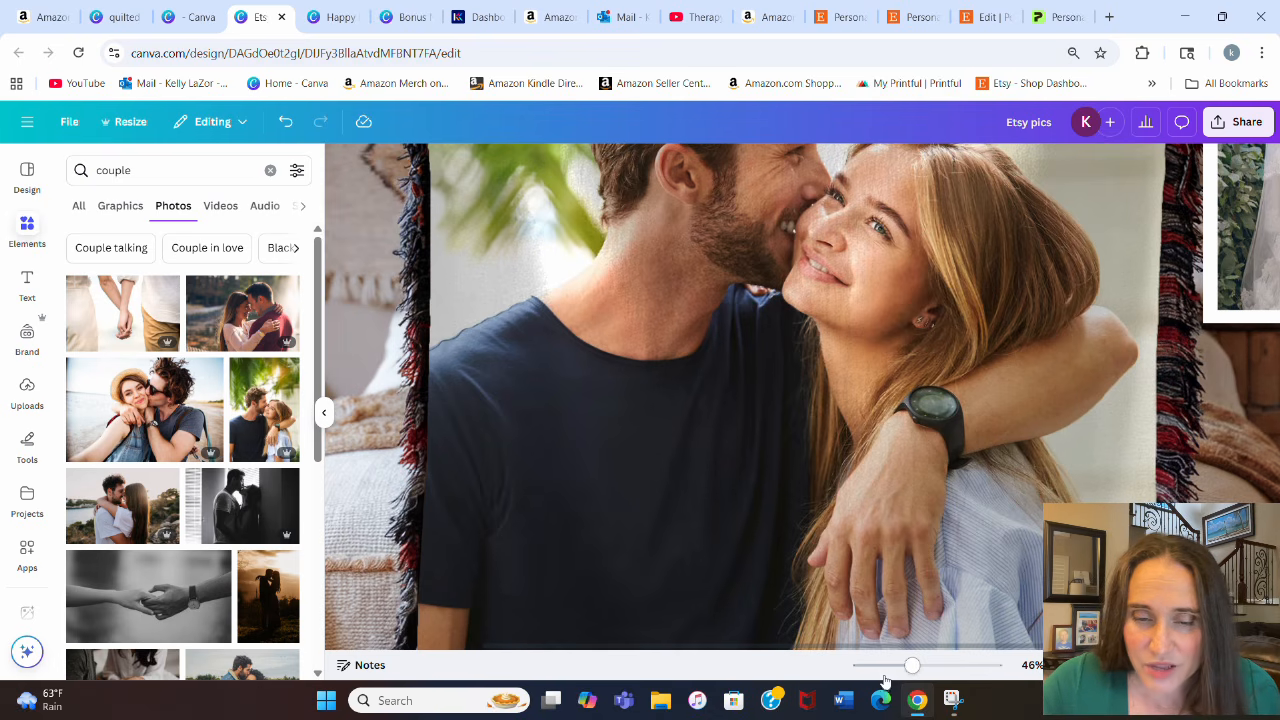
Step: View all of page 45 at 13% zoom, and undo the couple photo changes to restore the original wedding photo blanket mockup
{"action": "left_click_drag", "start_coordinate": [905, 666], "coordinate": [857, 666]}
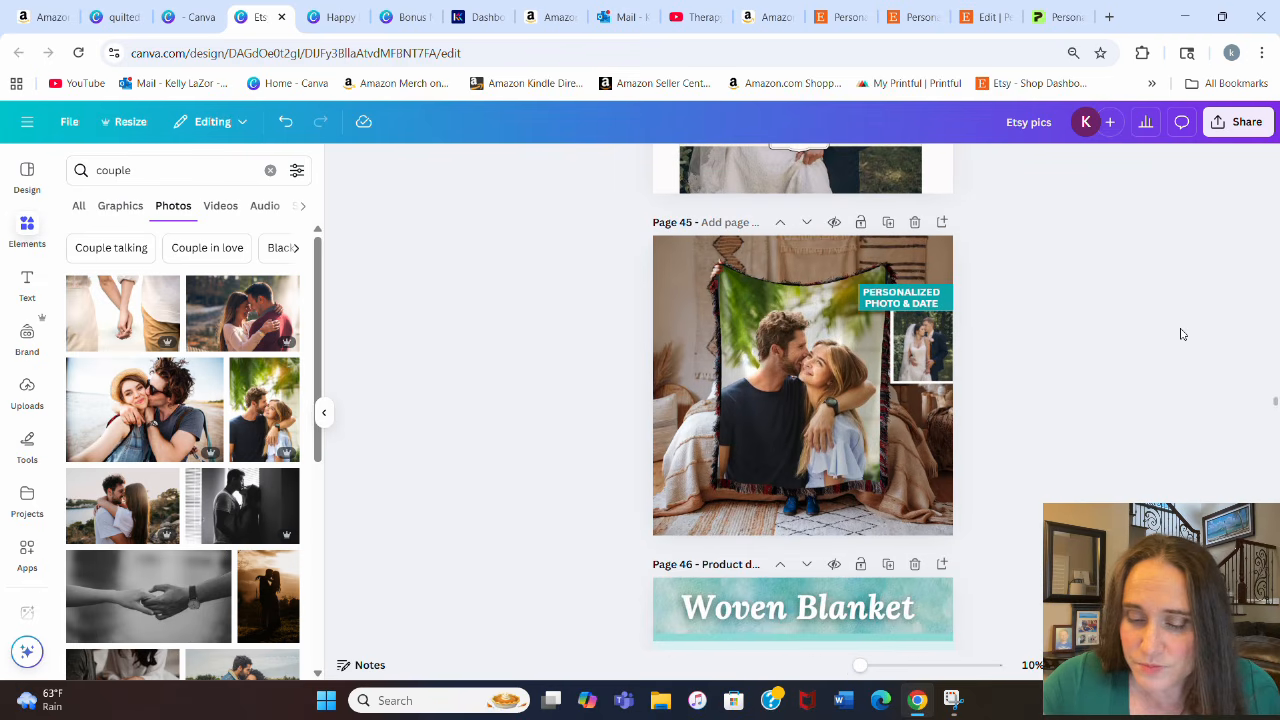
{"action": "scroll", "coordinate": [1134, 346], "scroll_direction": "down", "scroll_amount": 2}
{"action": "scroll", "coordinate": [1009, 397], "scroll_direction": "up", "scroll_amount": 2}
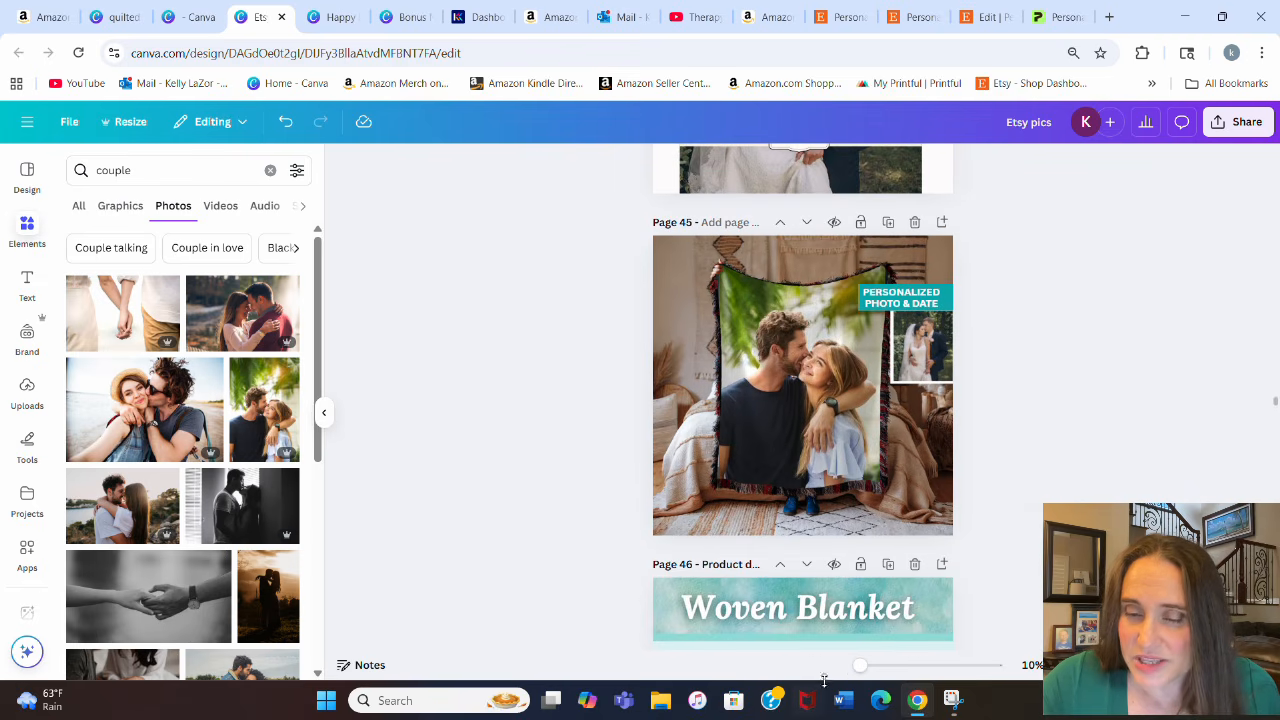
{"action": "left_click_drag", "start_coordinate": [859, 666], "coordinate": [870, 668]}
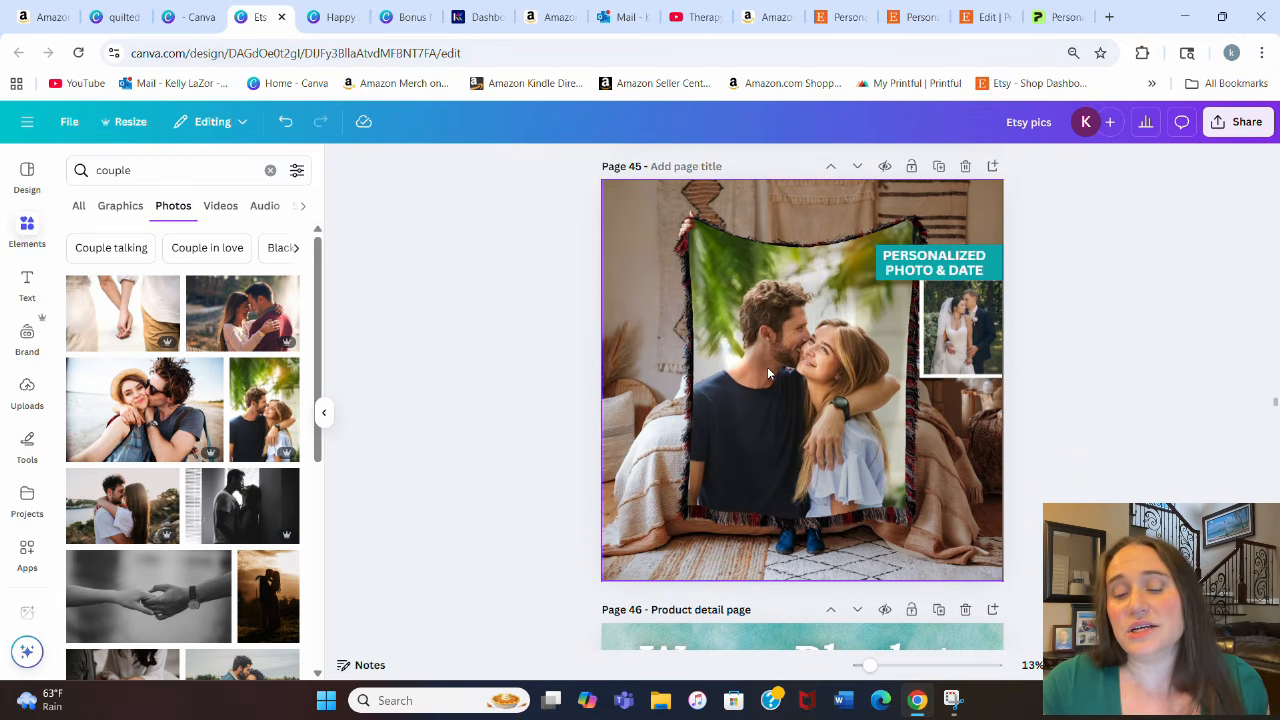
{"action": "left_click", "coordinate": [285, 121]}
{"action": "key", "text": "ctrl+y"}
{"action": "key", "text": "ctrl+y"}
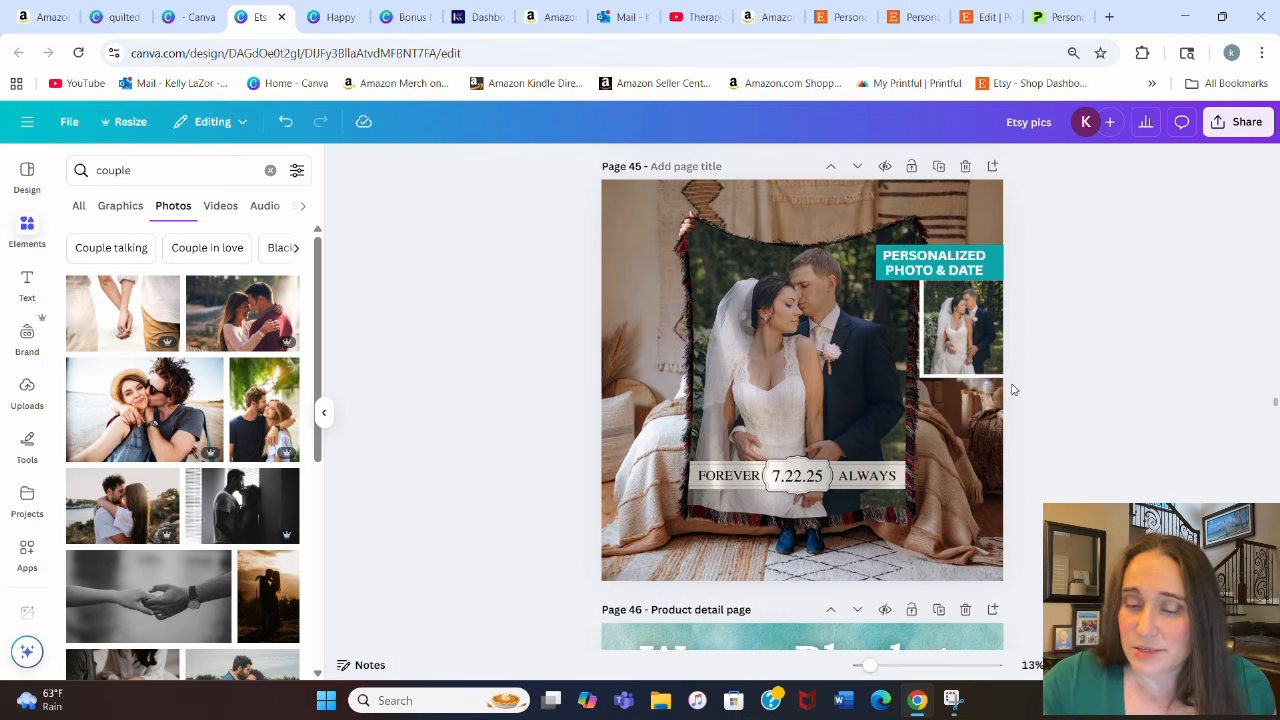
Step: Examine listing image pages 46 to 50, from the product details to the size guide, and return to the wedding photo design above page 45
{"action": "scroll", "coordinate": [1138, 307], "scroll_direction": "down", "scroll_amount": 2}
{"action": "scroll", "coordinate": [1138, 307], "scroll_direction": "down", "scroll_amount": 3}
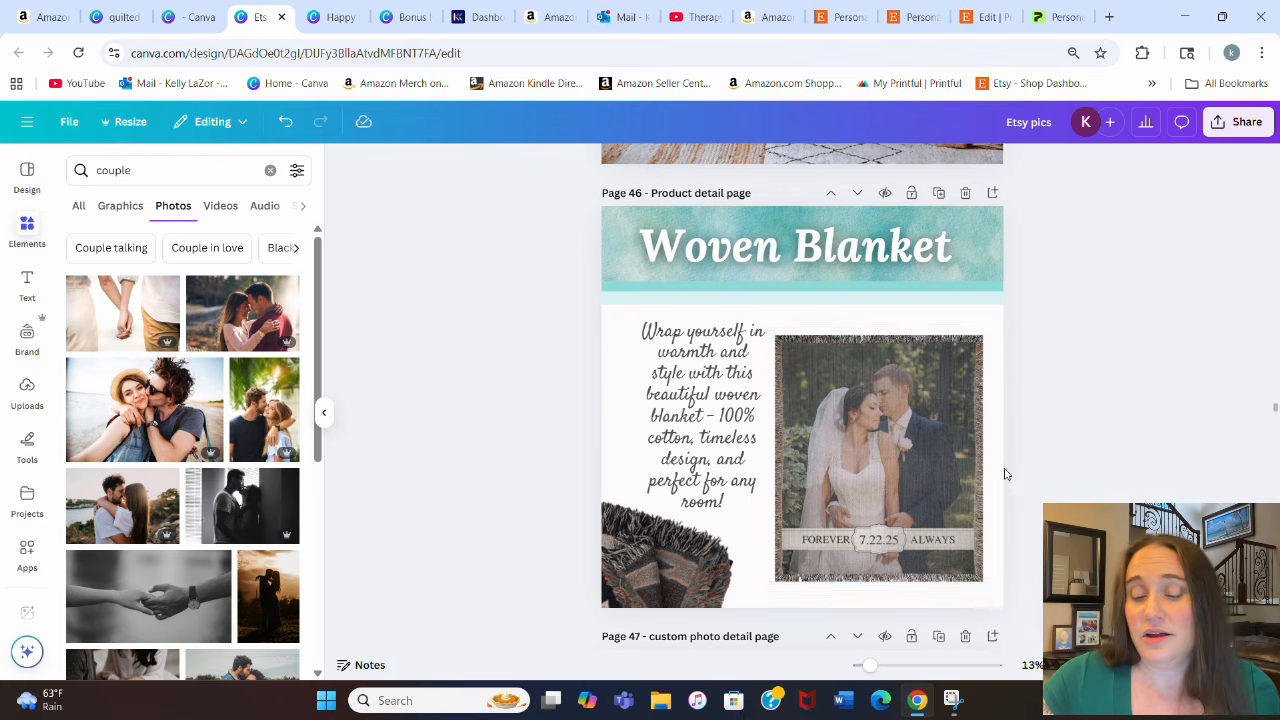
{"action": "scroll", "coordinate": [1149, 175], "scroll_direction": "down", "scroll_amount": 3}
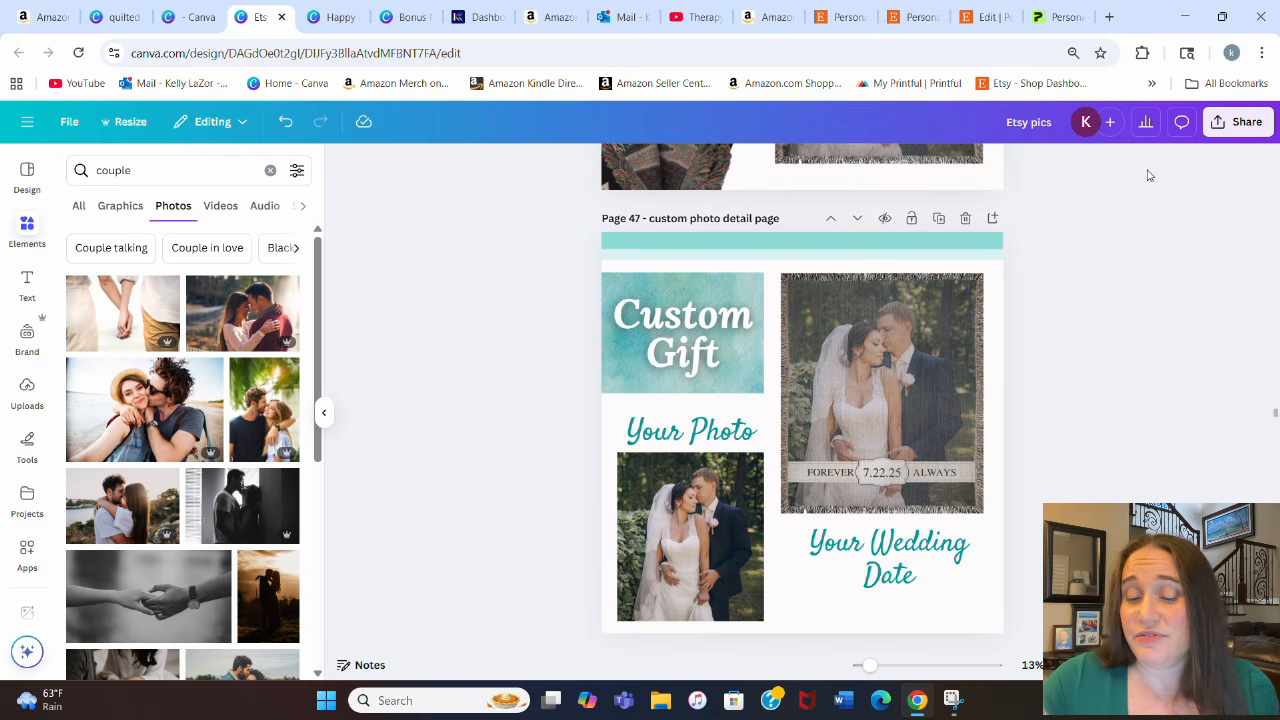
{"action": "scroll", "coordinate": [1063, 369], "scroll_direction": "up", "scroll_amount": 2}
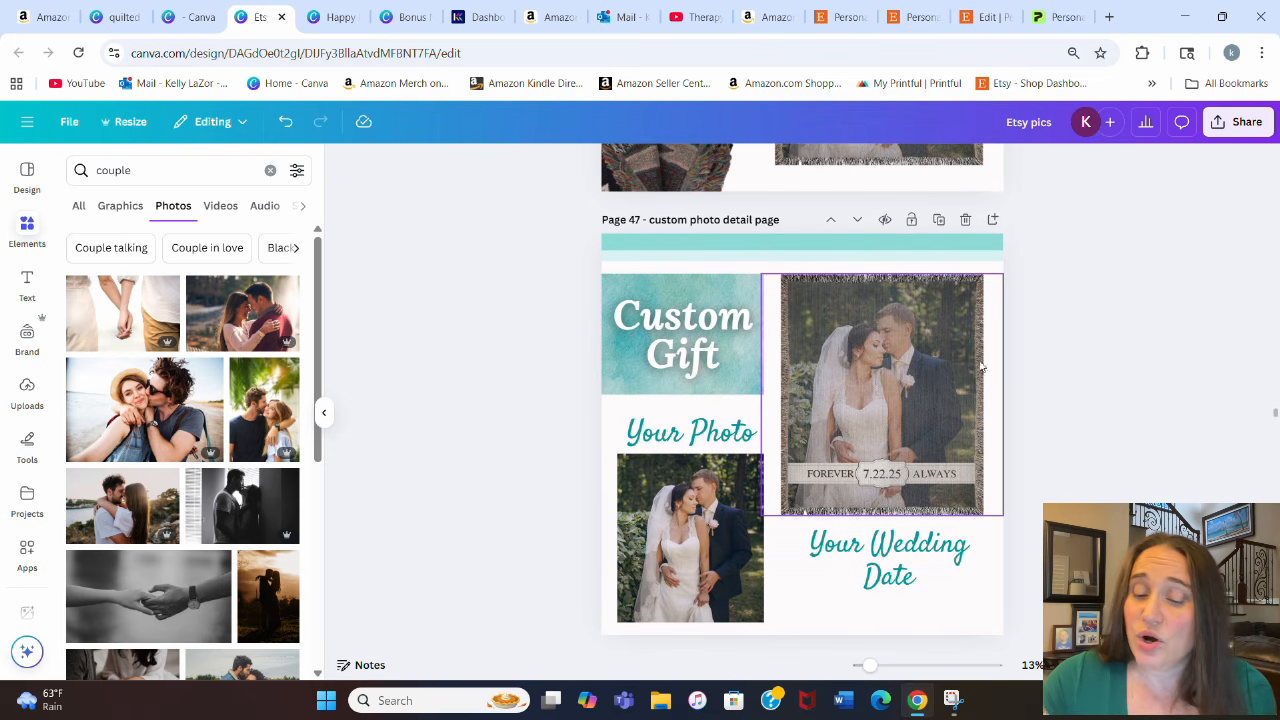
{"action": "scroll", "coordinate": [1110, 200], "scroll_direction": "down", "scroll_amount": 5}
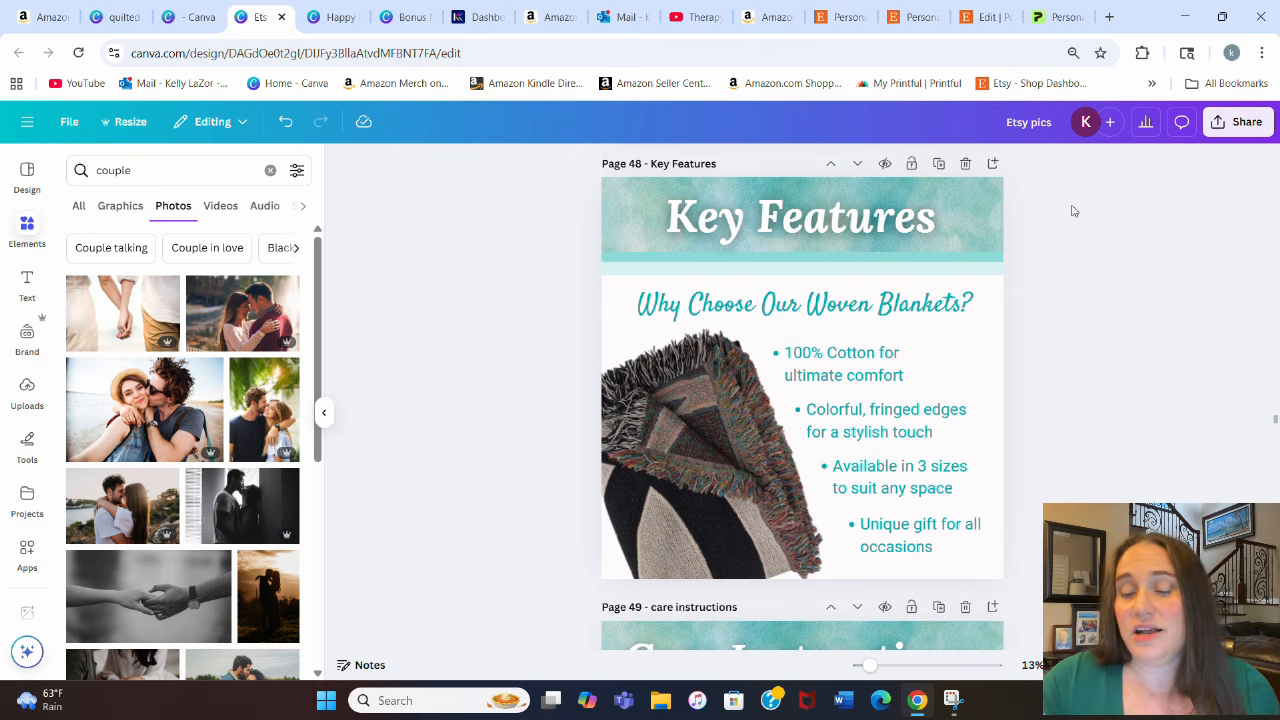
{"action": "scroll", "coordinate": [1080, 240], "scroll_direction": "down", "scroll_amount": 3}
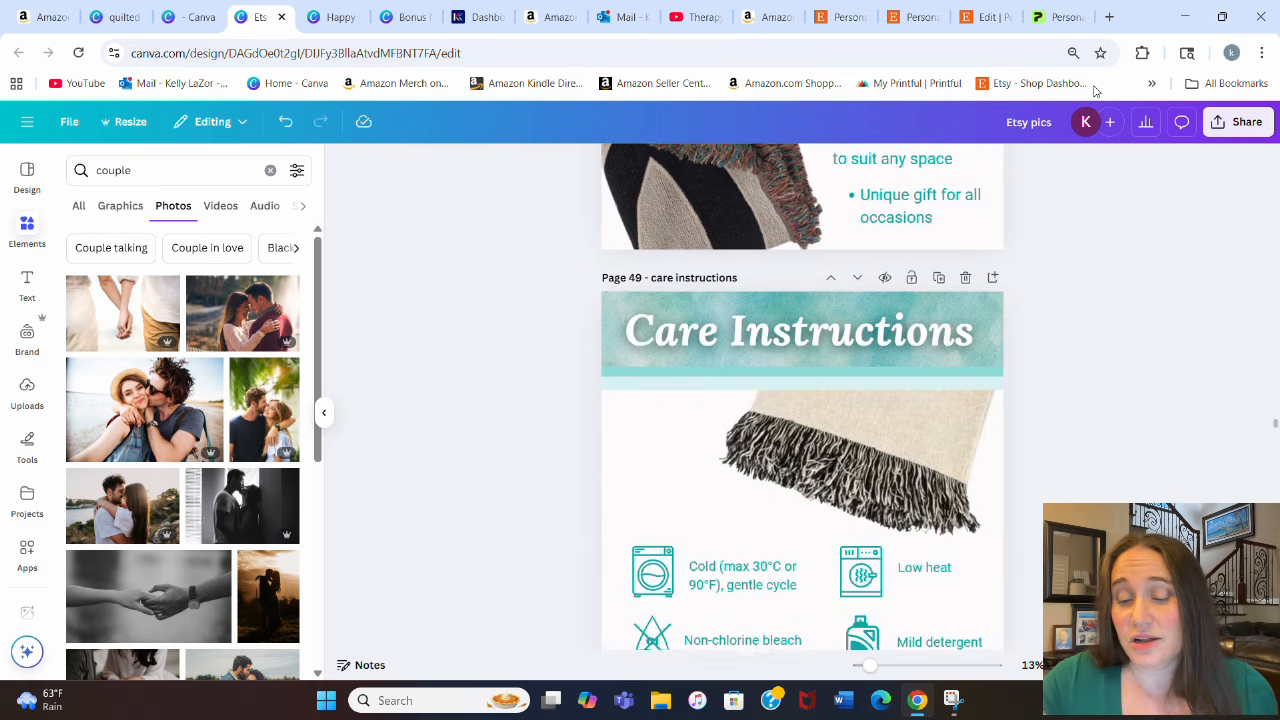
{"action": "scroll", "coordinate": [1177, 317], "scroll_direction": "down", "scroll_amount": 2}
{"action": "scroll", "coordinate": [1177, 317], "scroll_direction": "up", "scroll_amount": 1}
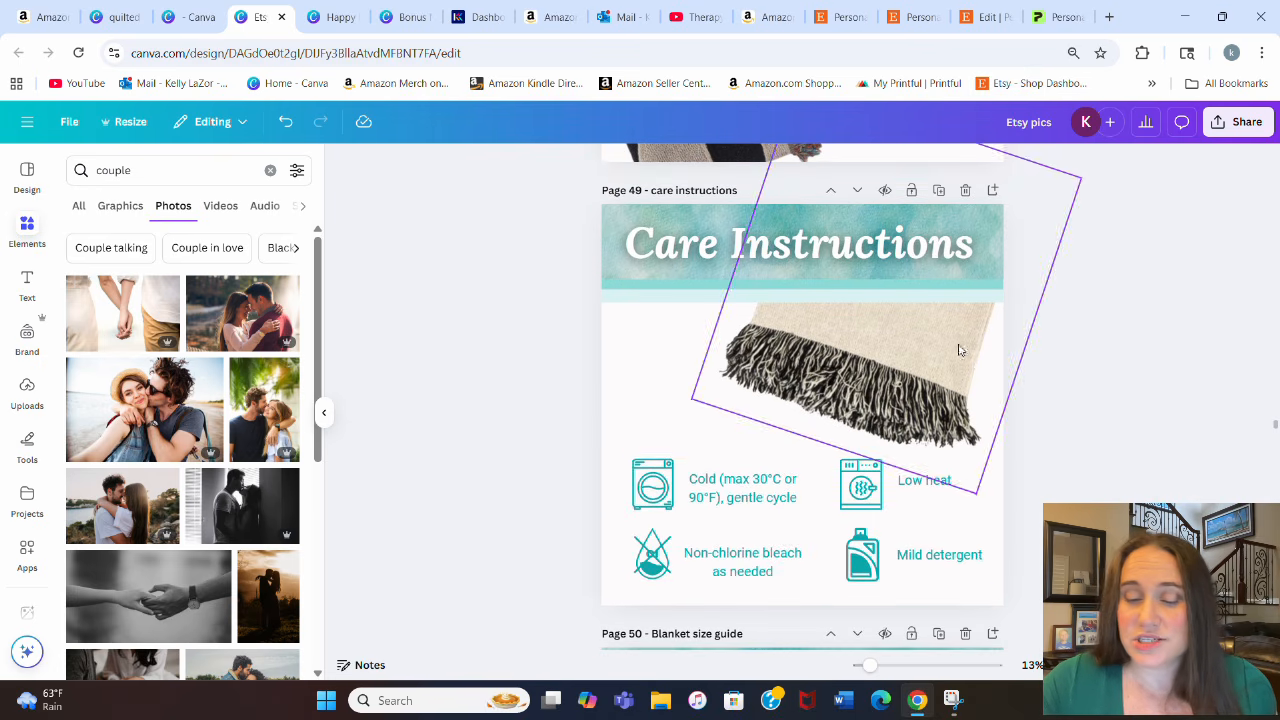
{"action": "scroll", "coordinate": [957, 349], "scroll_direction": "down", "scroll_amount": 5}
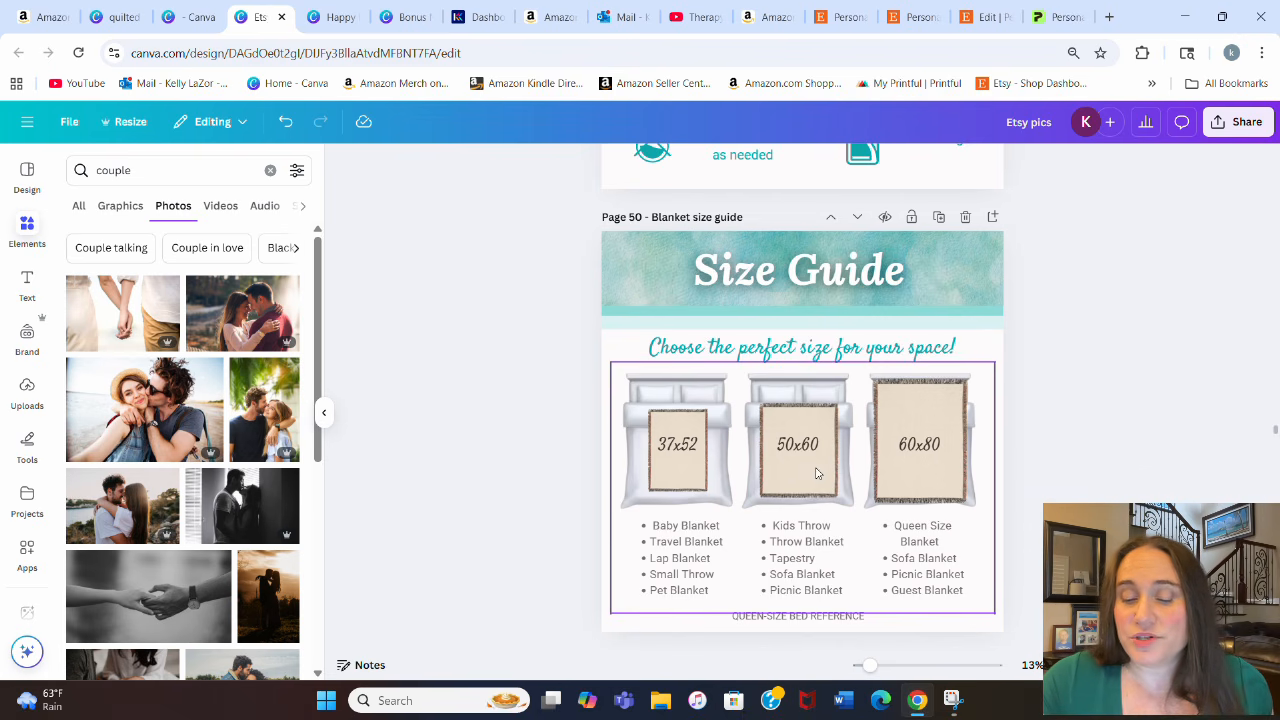
{"action": "scroll", "coordinate": [1275, 277], "scroll_direction": "down", "scroll_amount": 1}
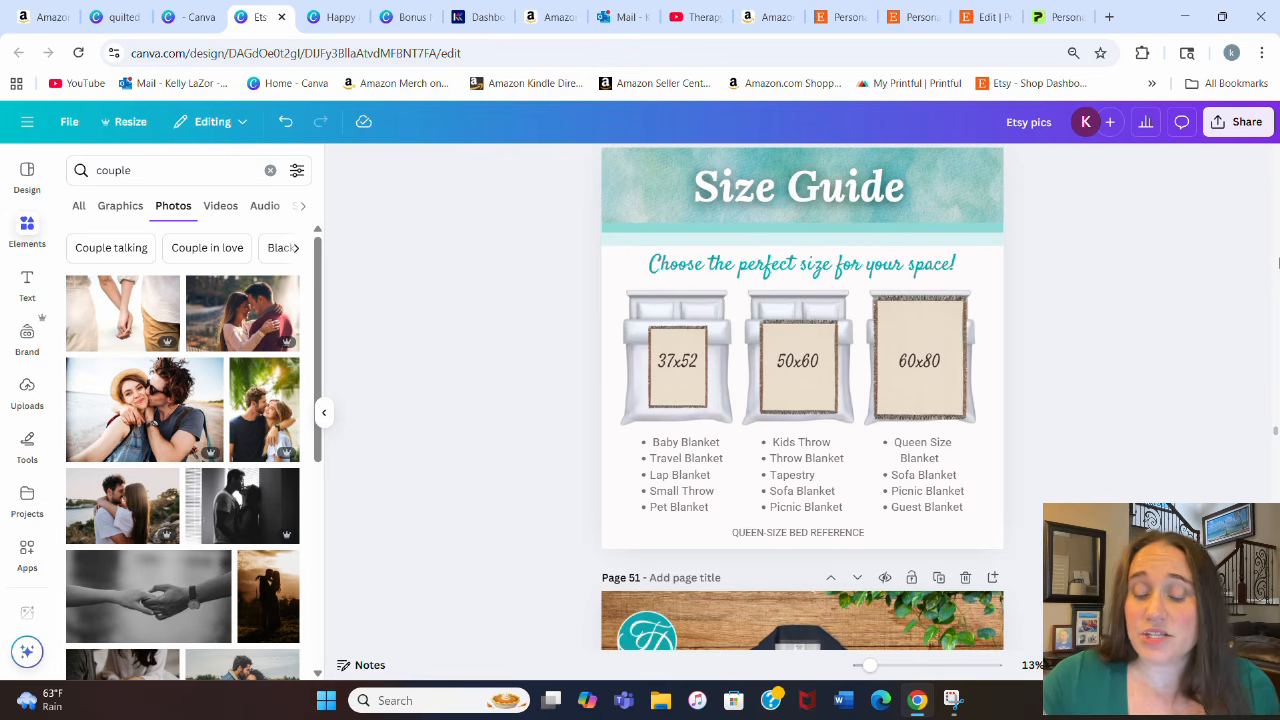
{"action": "scroll", "coordinate": [1278, 262], "scroll_direction": "up", "scroll_amount": 15}
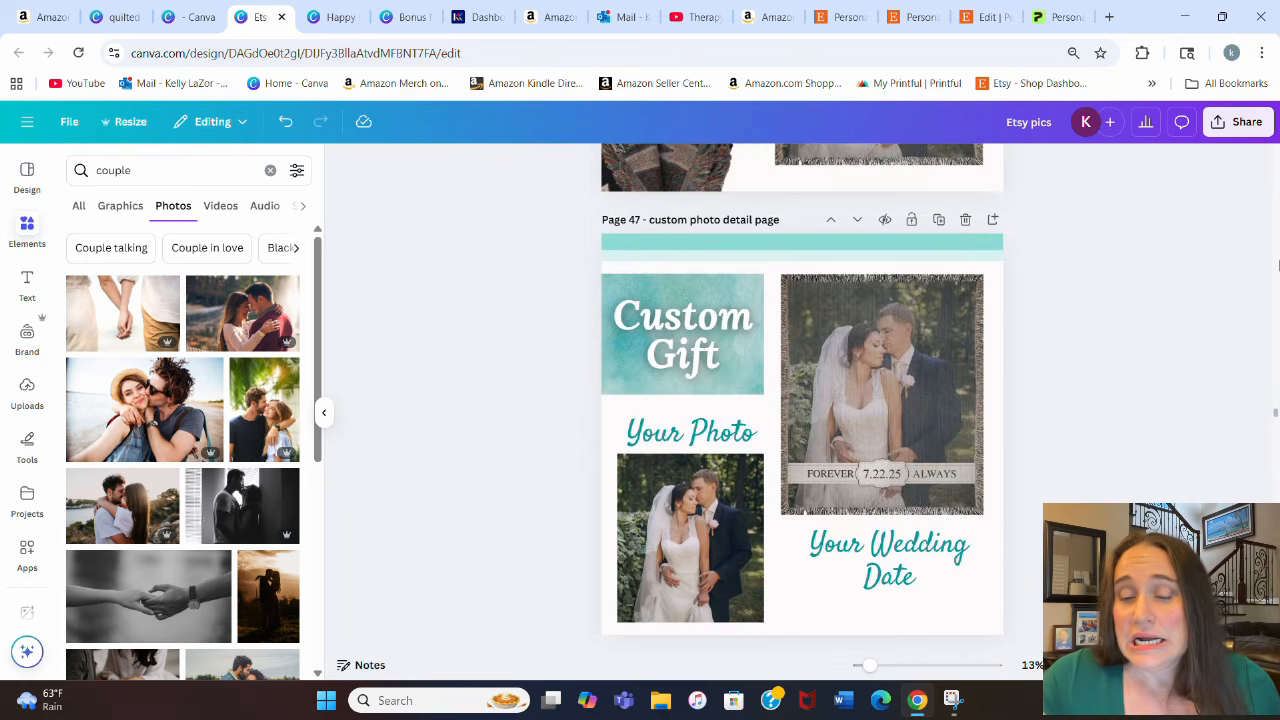
{"action": "scroll", "coordinate": [1278, 265], "scroll_direction": "up", "scroll_amount": 10}
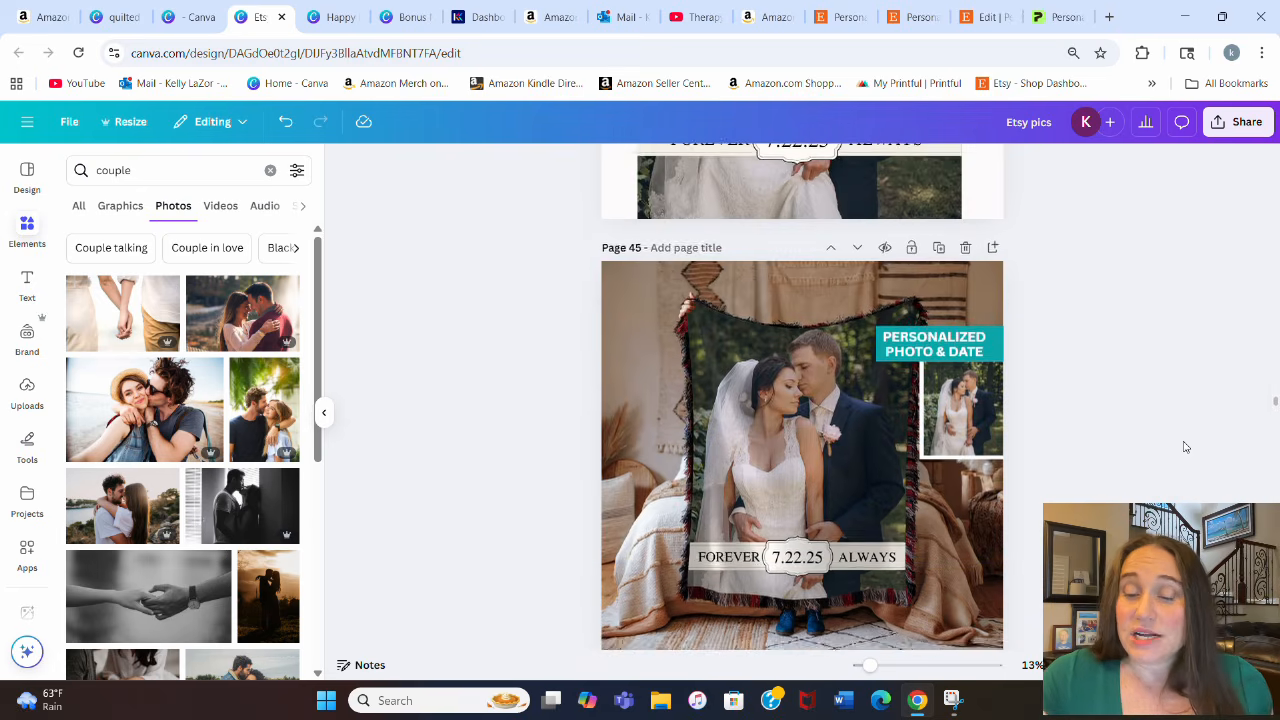
{"action": "scroll", "coordinate": [1183, 430], "scroll_direction": "up", "scroll_amount": 5}
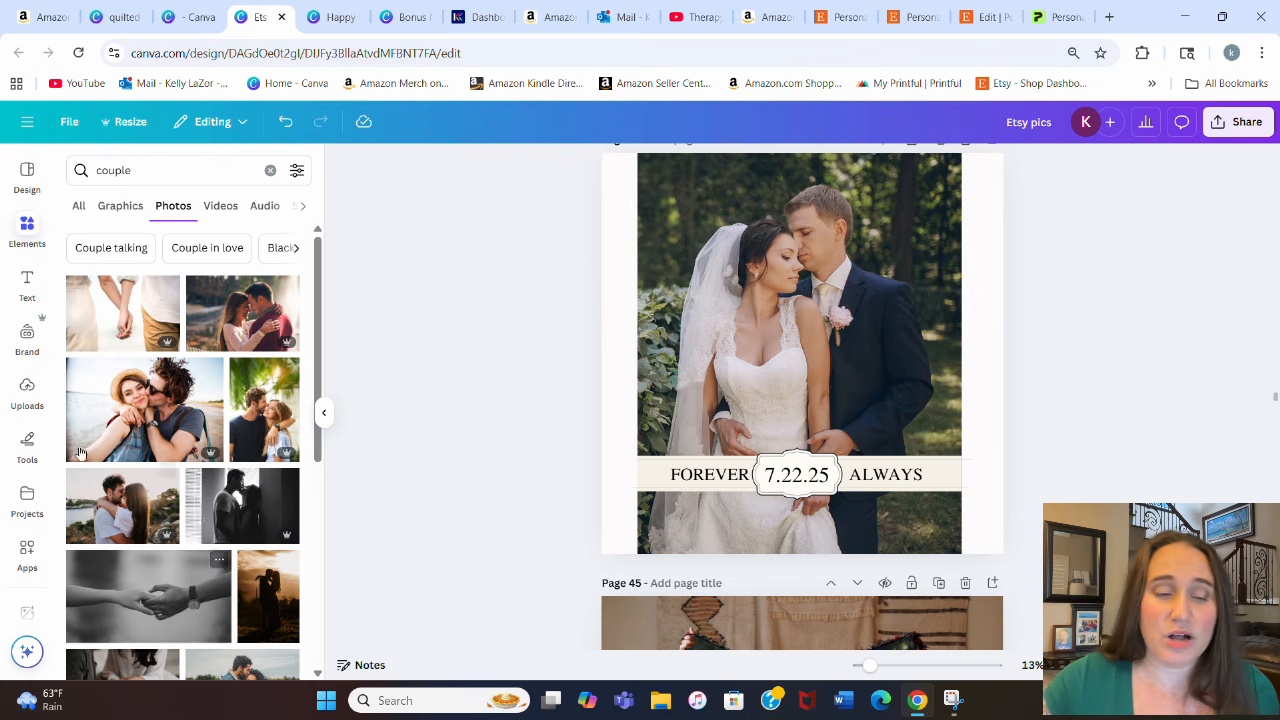
Step: Search the photo elements for "wedding photo" and look through the results alongside the blanket design's bride-and-groom picture
{"action": "left_click", "coordinate": [77, 167]}
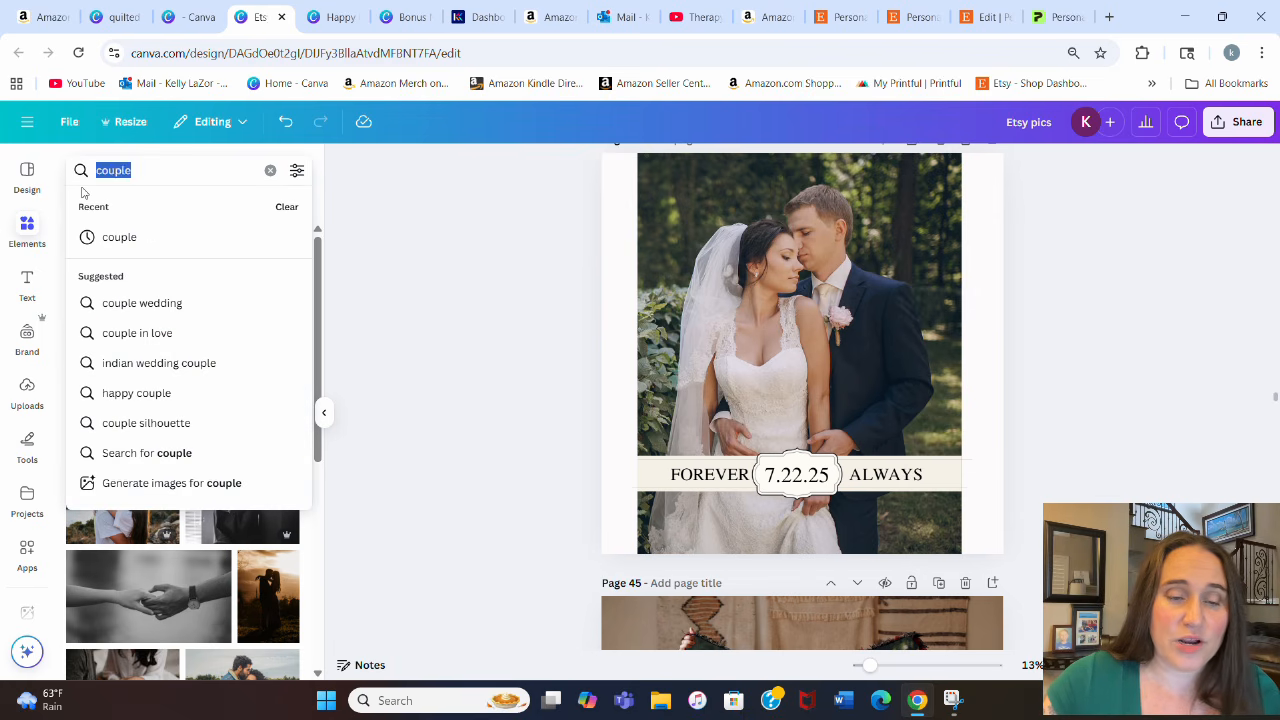
{"action": "type", "text": "wedding photo"}
{"action": "key", "text": "Return"}
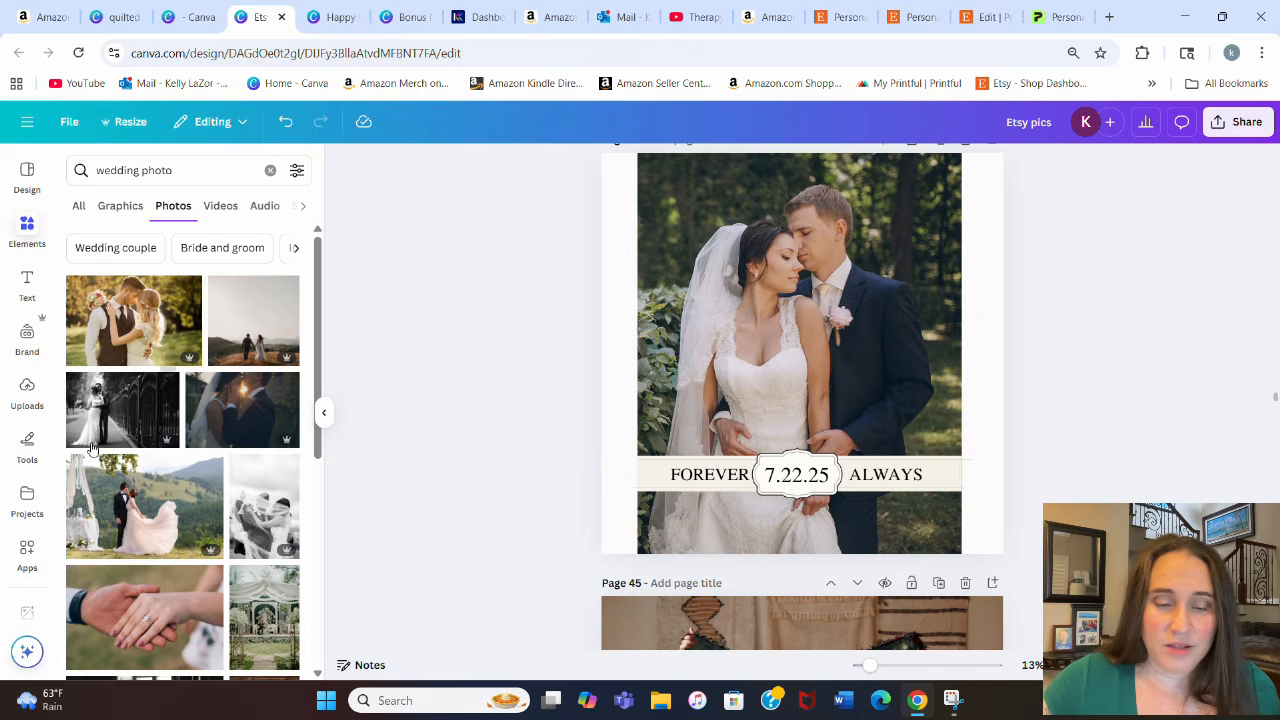
{"action": "scroll", "coordinate": [92, 447], "scroll_direction": "down", "scroll_amount": 7}
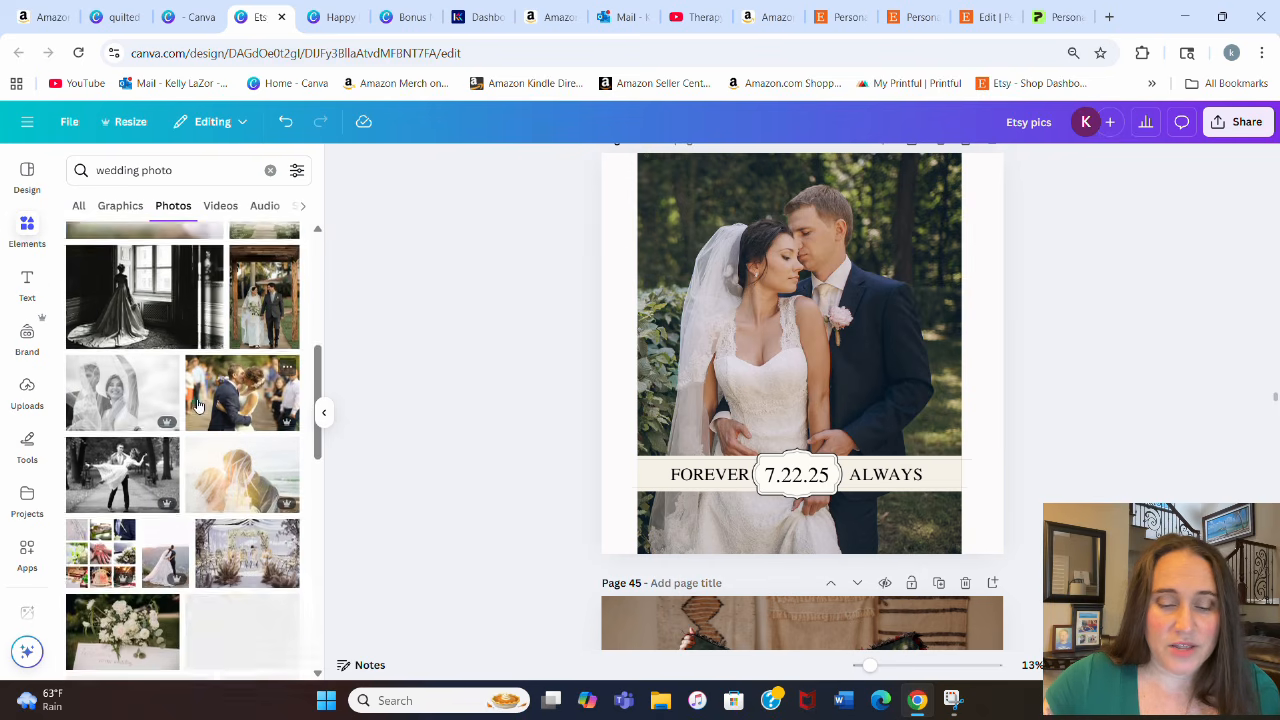
{"action": "scroll", "coordinate": [200, 400], "scroll_direction": "down", "scroll_amount": 8}
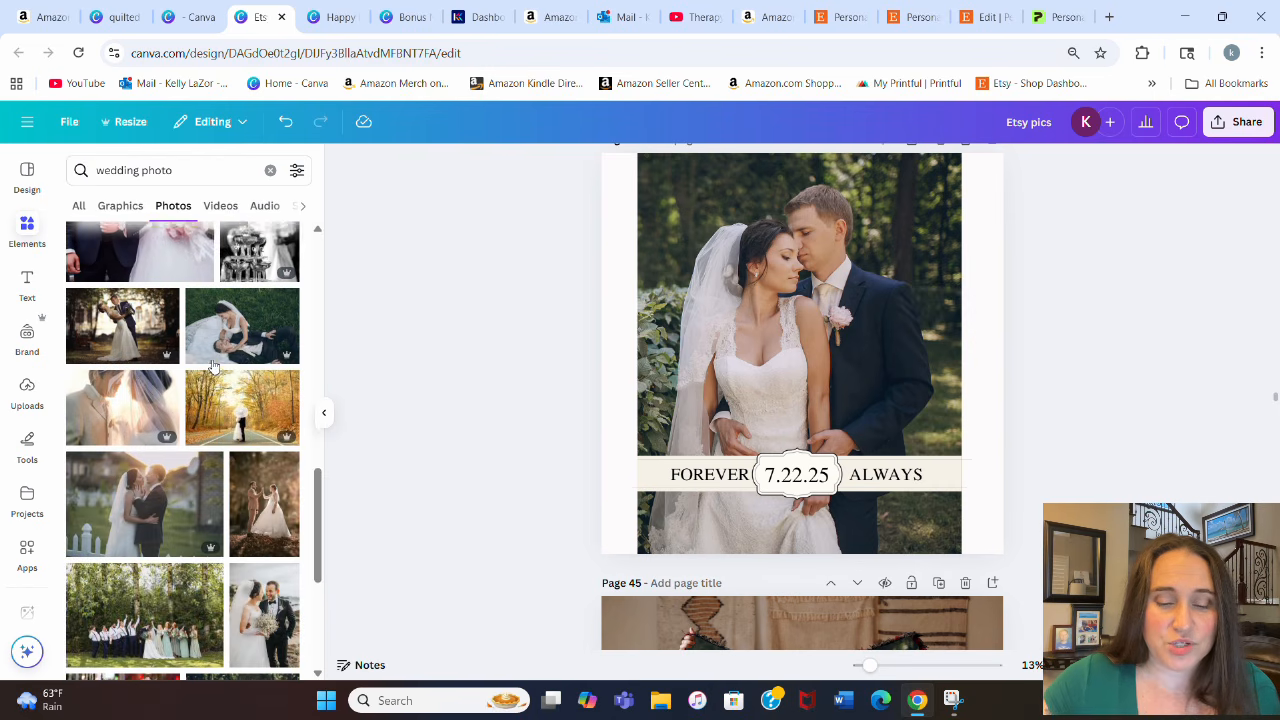
{"action": "scroll", "coordinate": [213, 367], "scroll_direction": "down", "scroll_amount": 4}
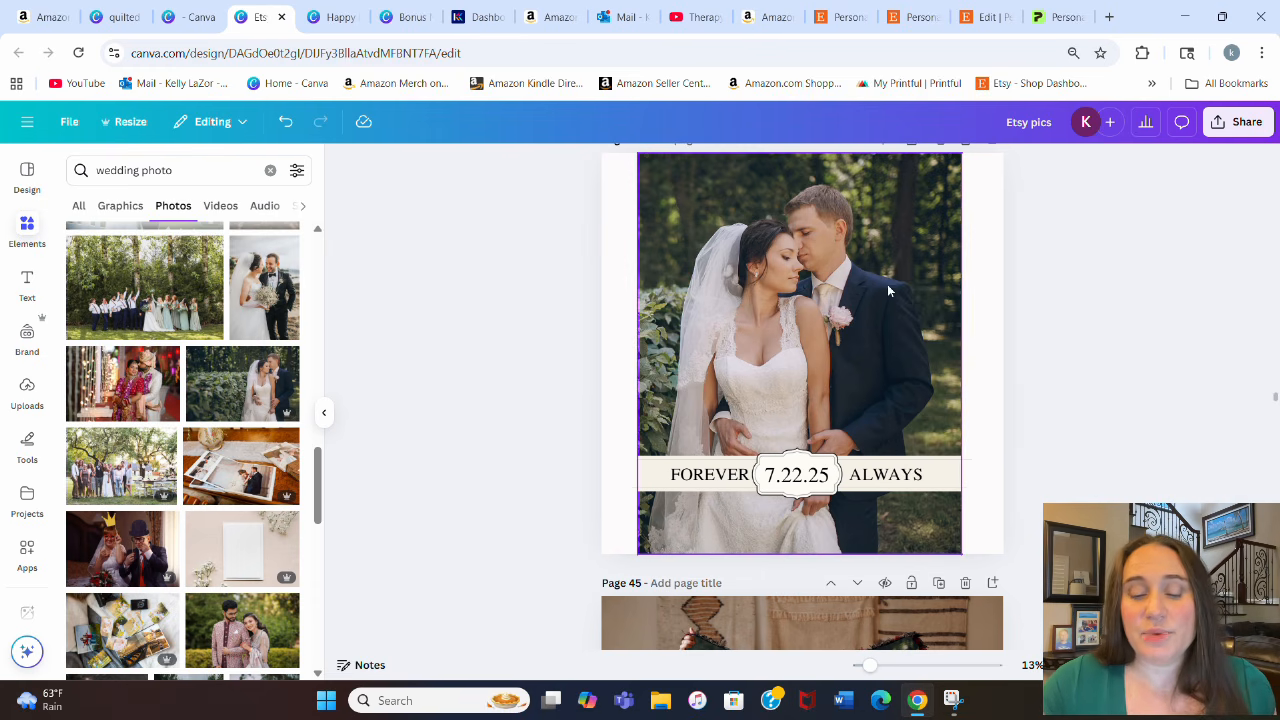
{"action": "scroll", "coordinate": [862, 267], "scroll_direction": "down", "scroll_amount": 1}
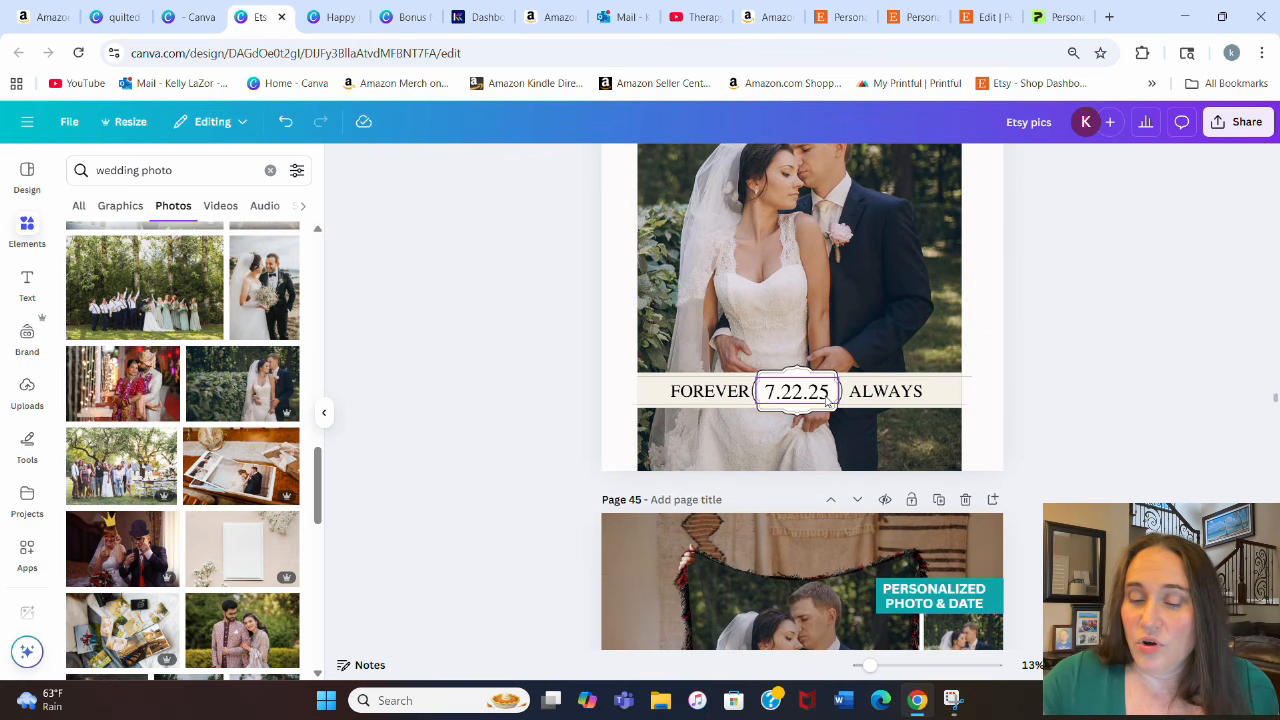
Step: Inspect the blanket design's cream strip and date badge, and search the graphic elements for "banner" to find similar label shapes
{"action": "left_click", "coordinate": [936, 393]}
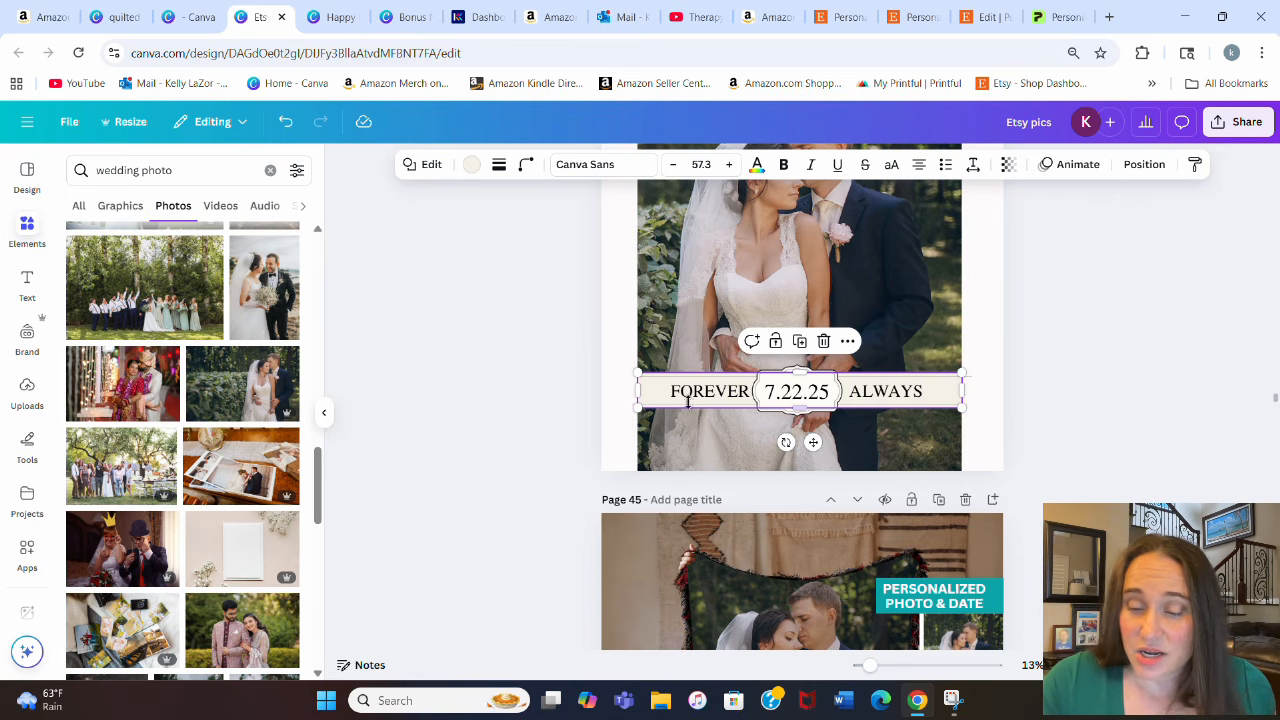
{"action": "left_click", "coordinate": [787, 414]}
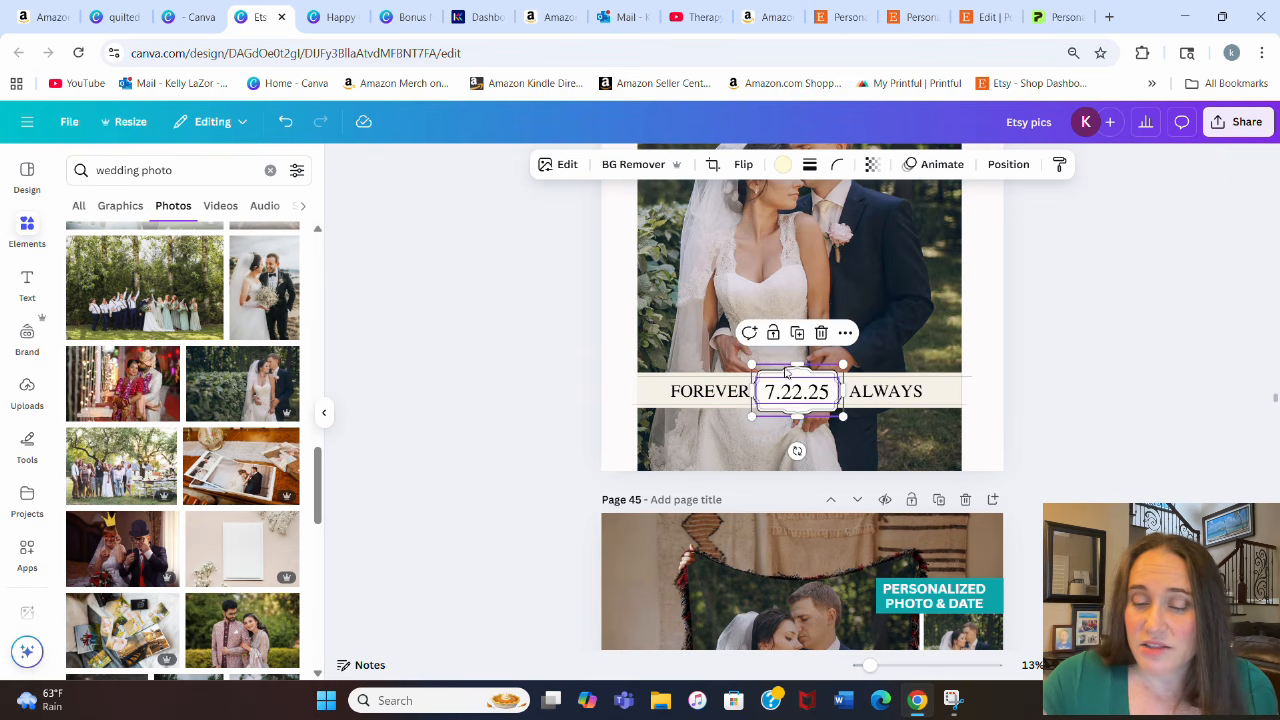
{"action": "left_click_drag", "start_coordinate": [221, 181], "coordinate": [126, 191]}
{"action": "type", "text": "banner"}
{"action": "key", "text": "Return"}
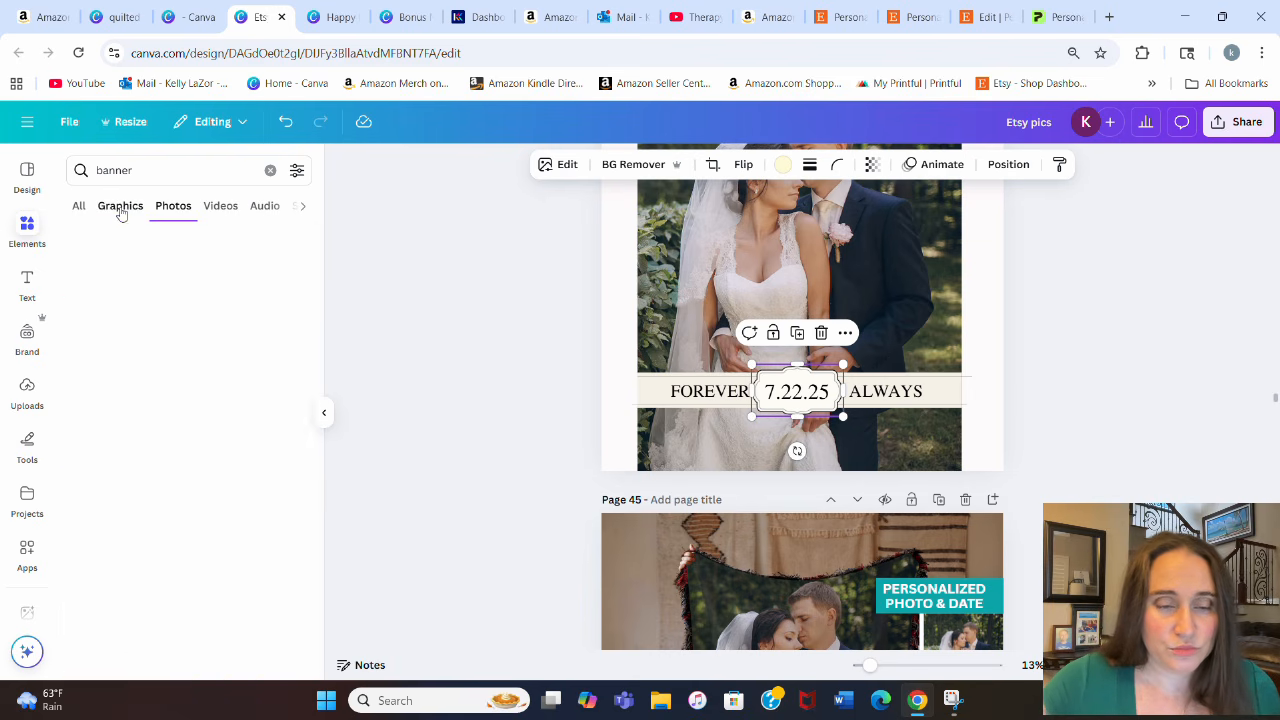
{"action": "left_click", "coordinate": [120, 205]}
{"action": "scroll", "coordinate": [207, 373], "scroll_direction": "down", "scroll_amount": 2}
{"action": "scroll", "coordinate": [207, 373], "scroll_direction": "down", "scroll_amount": 4}
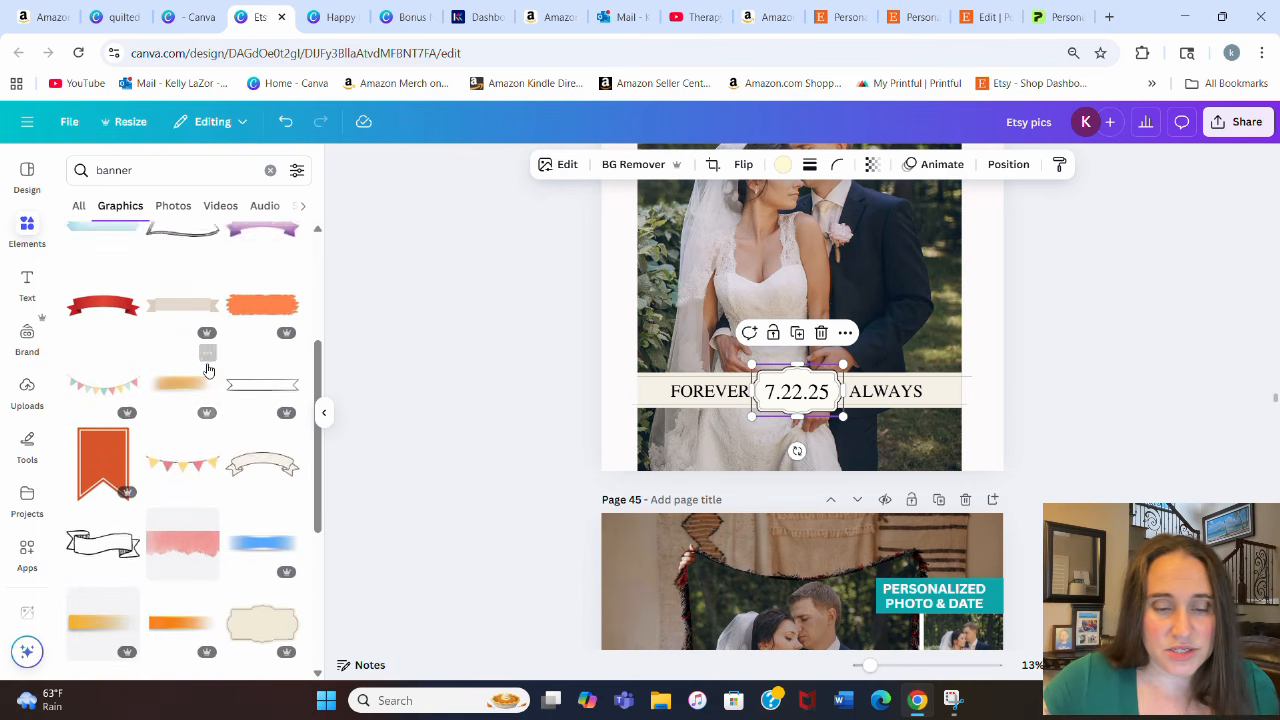
{"action": "scroll", "coordinate": [256, 545], "scroll_direction": "down", "scroll_amount": 2}
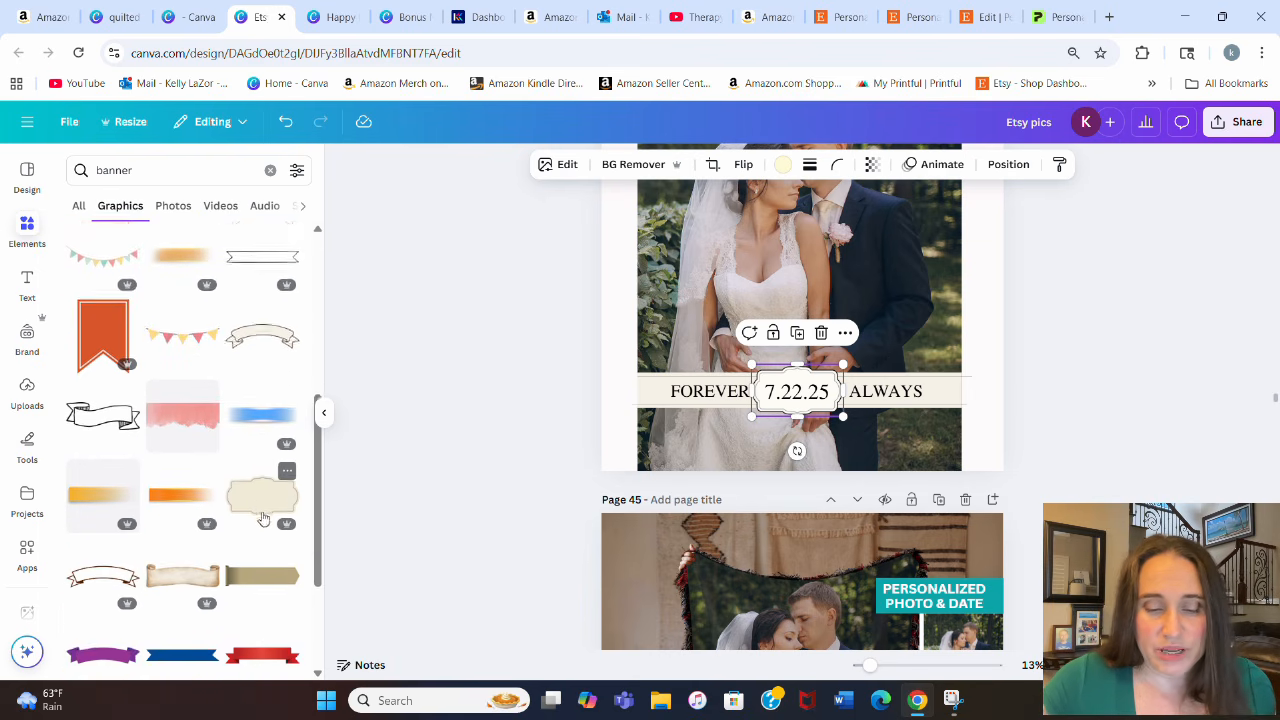
Step: Try the cream ornate label on the wedding photo design, remove it, and browse all of its magic recommendations for similar frames
{"action": "left_click", "coordinate": [260, 390]}
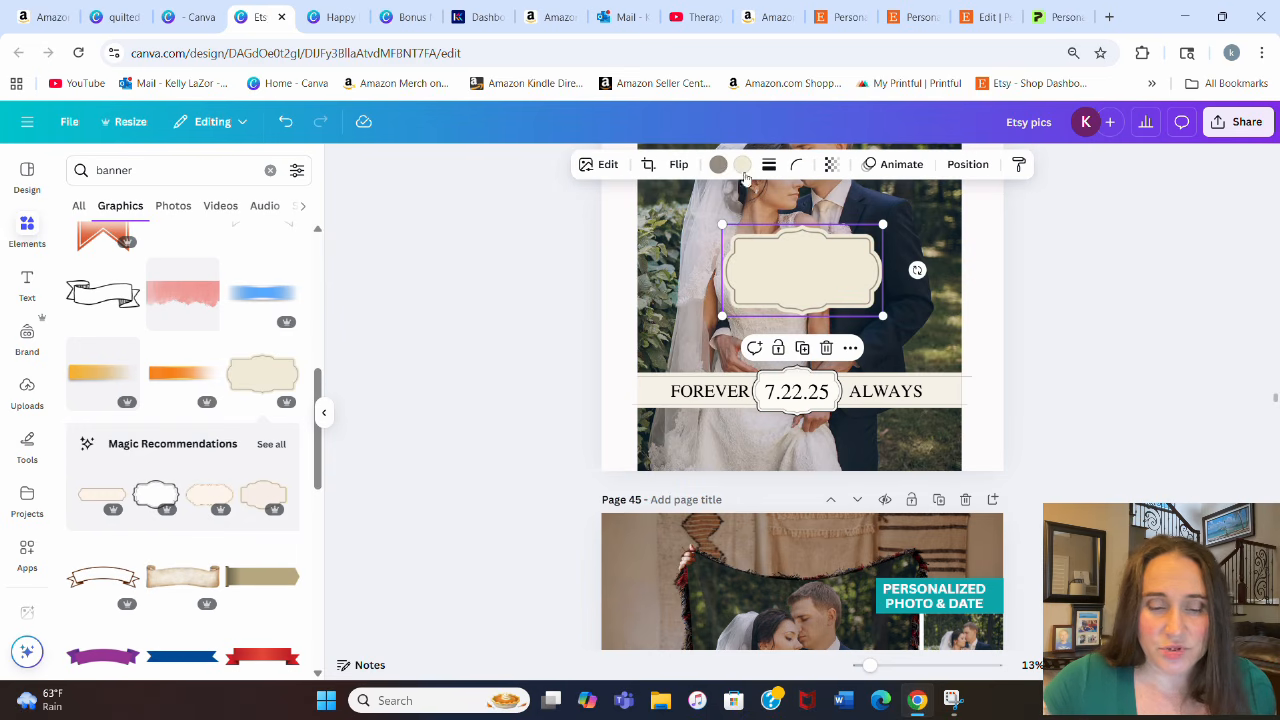
{"action": "left_click_drag", "start_coordinate": [811, 277], "coordinate": [260, 443]}
{"action": "left_click", "coordinate": [271, 444]}
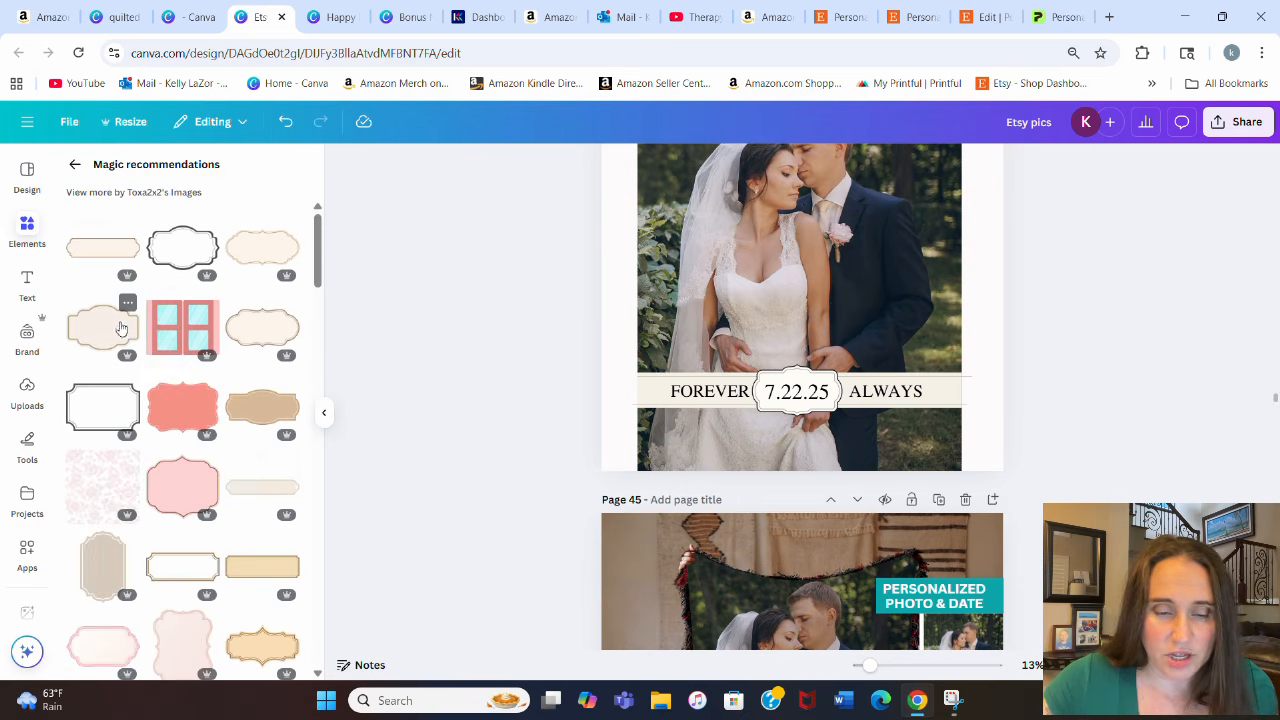
{"action": "scroll", "coordinate": [180, 323], "scroll_direction": "down", "scroll_amount": 3}
{"action": "scroll", "coordinate": [203, 420], "scroll_direction": "down", "scroll_amount": 5}
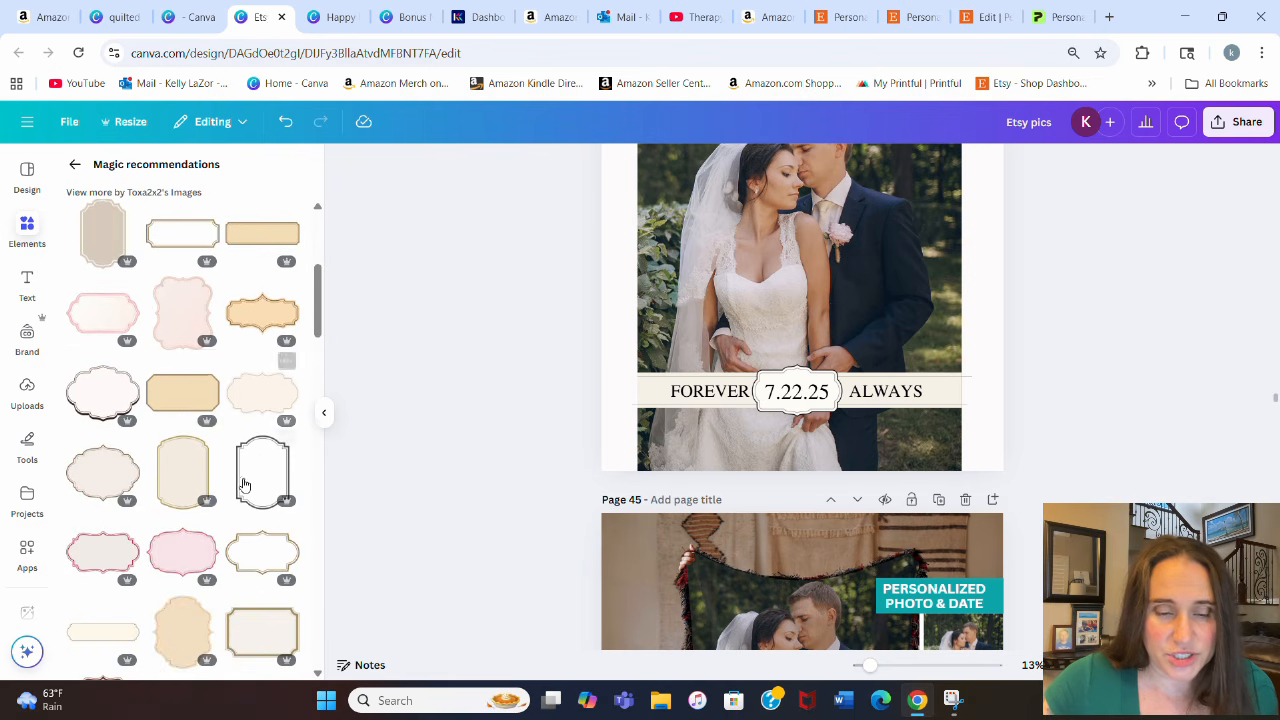
{"action": "scroll", "coordinate": [175, 512], "scroll_direction": "down", "scroll_amount": 4}
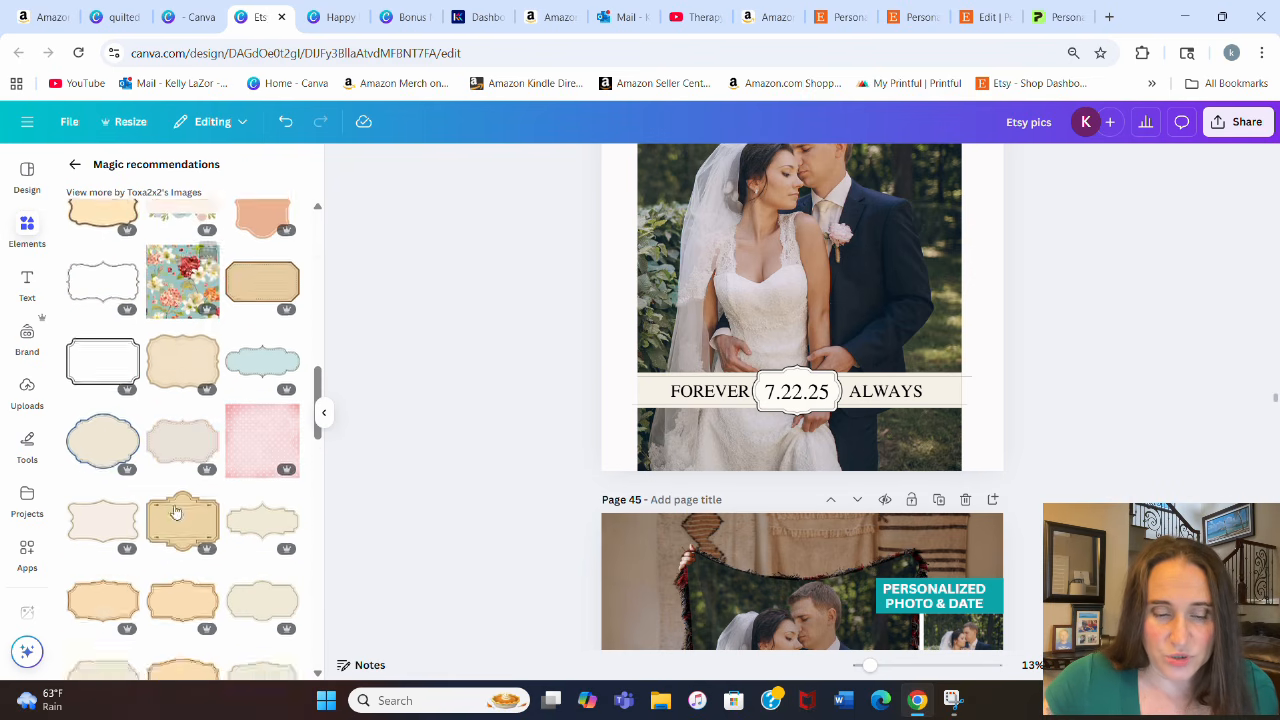
{"action": "scroll", "coordinate": [957, 366], "scroll_direction": "up", "scroll_amount": 1}
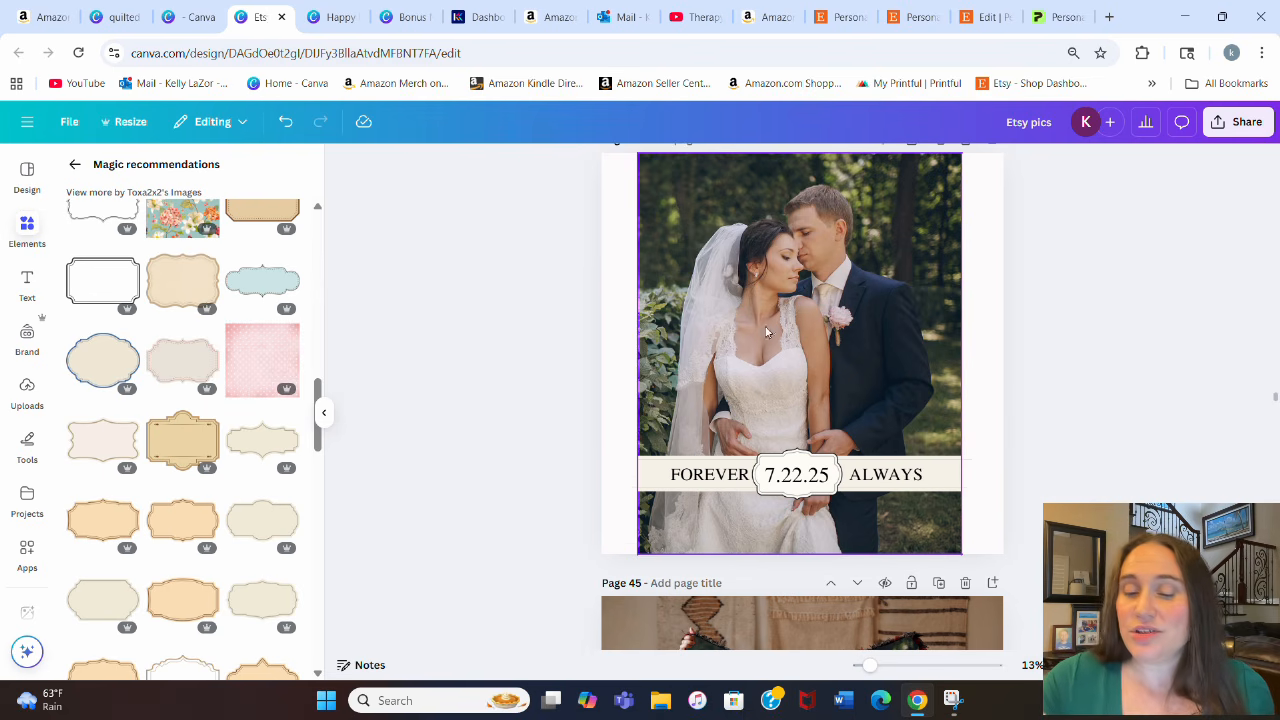
Step: Switch to Printify, open the Blankets category under Home & Living in the catalog, and look over the blanket products
{"action": "left_click", "coordinate": [1062, 13]}
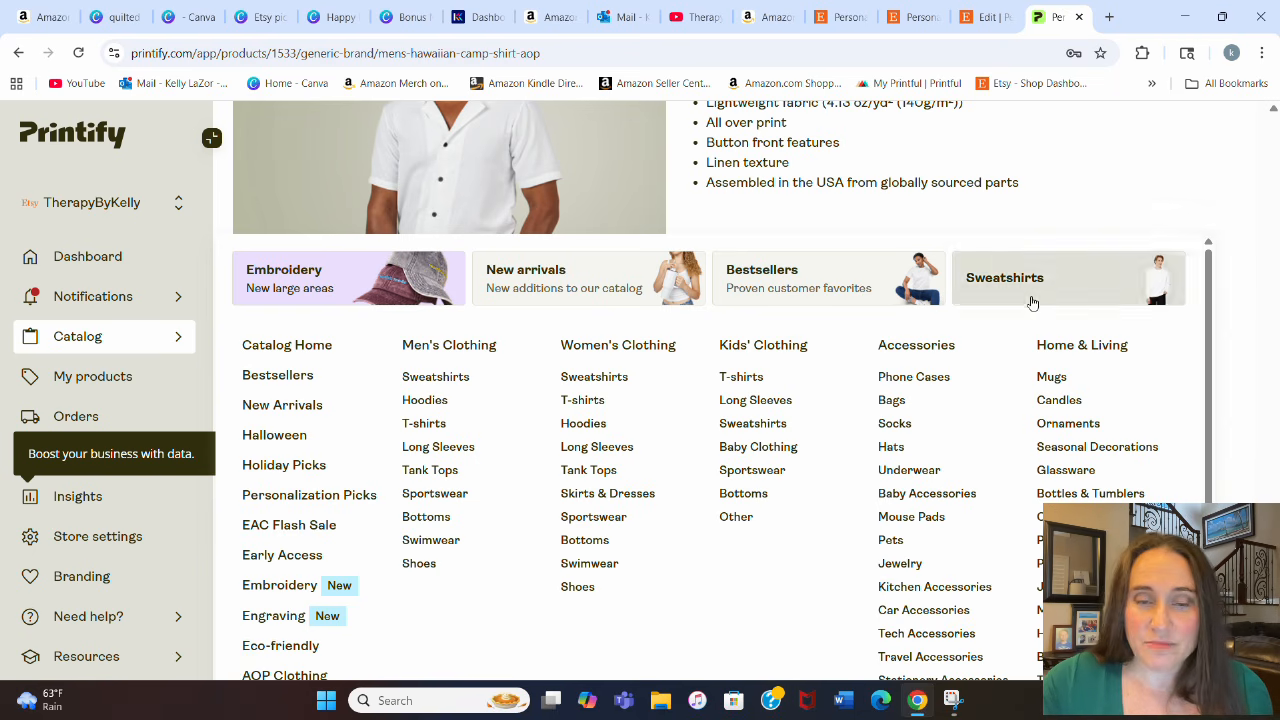
{"action": "scroll", "coordinate": [1055, 310], "scroll_direction": "down", "scroll_amount": 1}
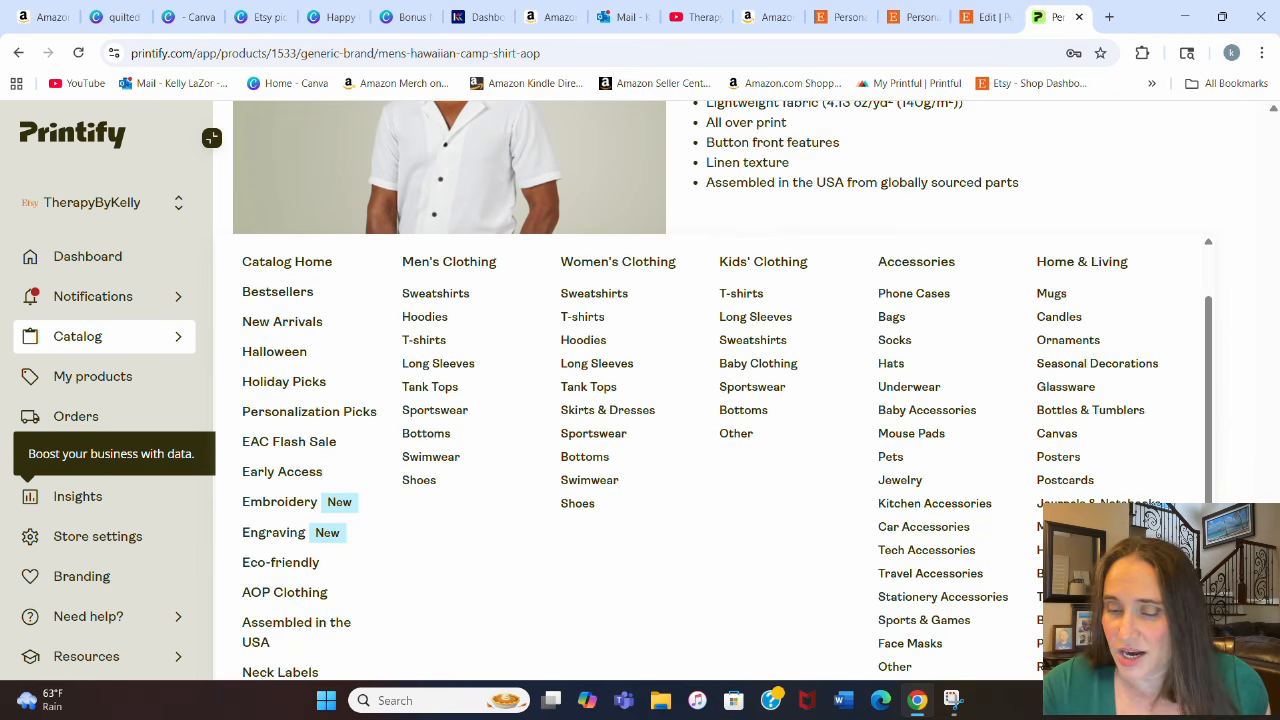
{"action": "left_click", "coordinate": [1060, 574]}
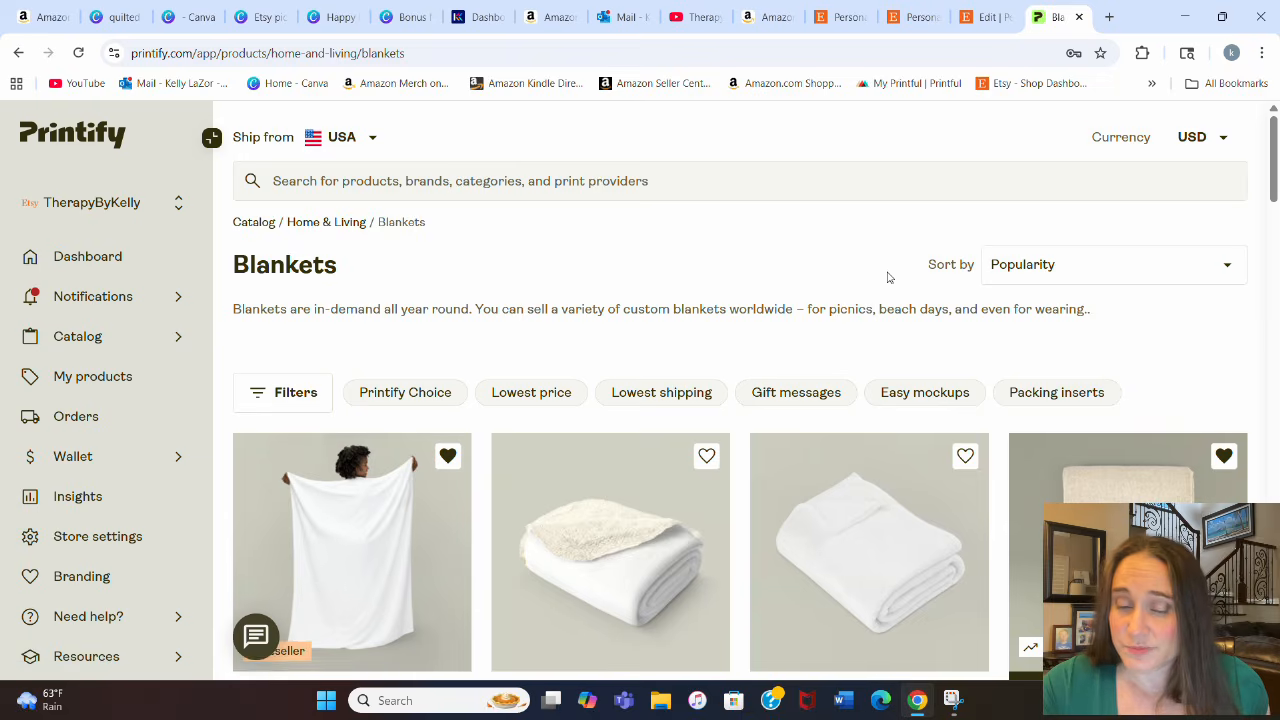
{"action": "scroll", "coordinate": [576, 342], "scroll_direction": "down", "scroll_amount": 1}
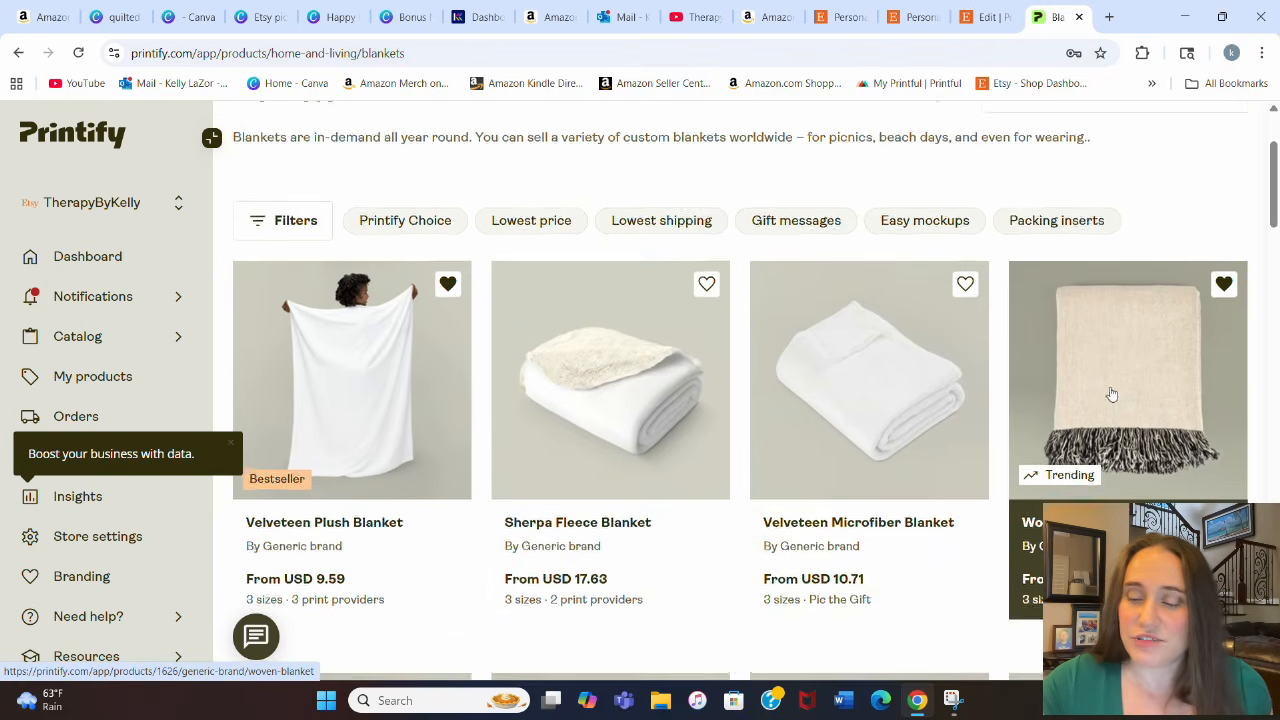
Step: Look through the blanket products in the catalog and open the product page of the Woven Blanket
{"action": "scroll", "coordinate": [1157, 239], "scroll_direction": "down", "scroll_amount": 3}
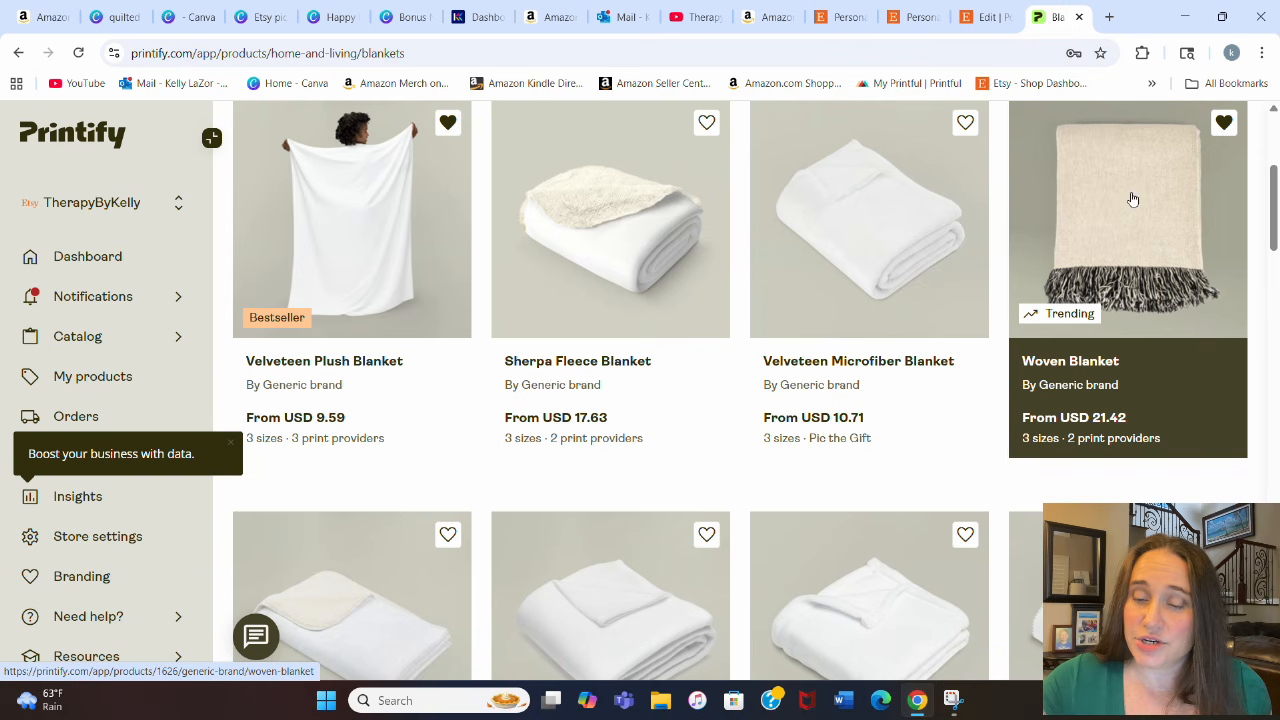
{"action": "scroll", "coordinate": [1168, 186], "scroll_direction": "down", "scroll_amount": 1}
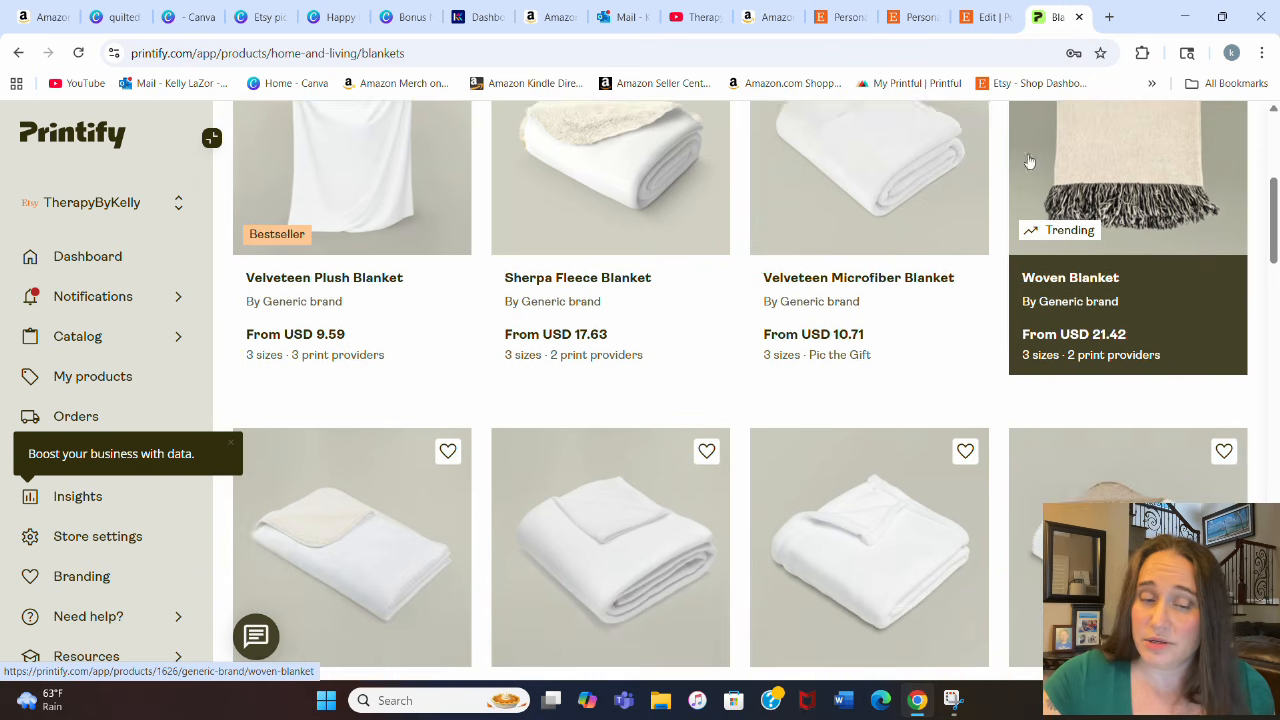
{"action": "scroll", "coordinate": [746, 147], "scroll_direction": "down", "scroll_amount": 6}
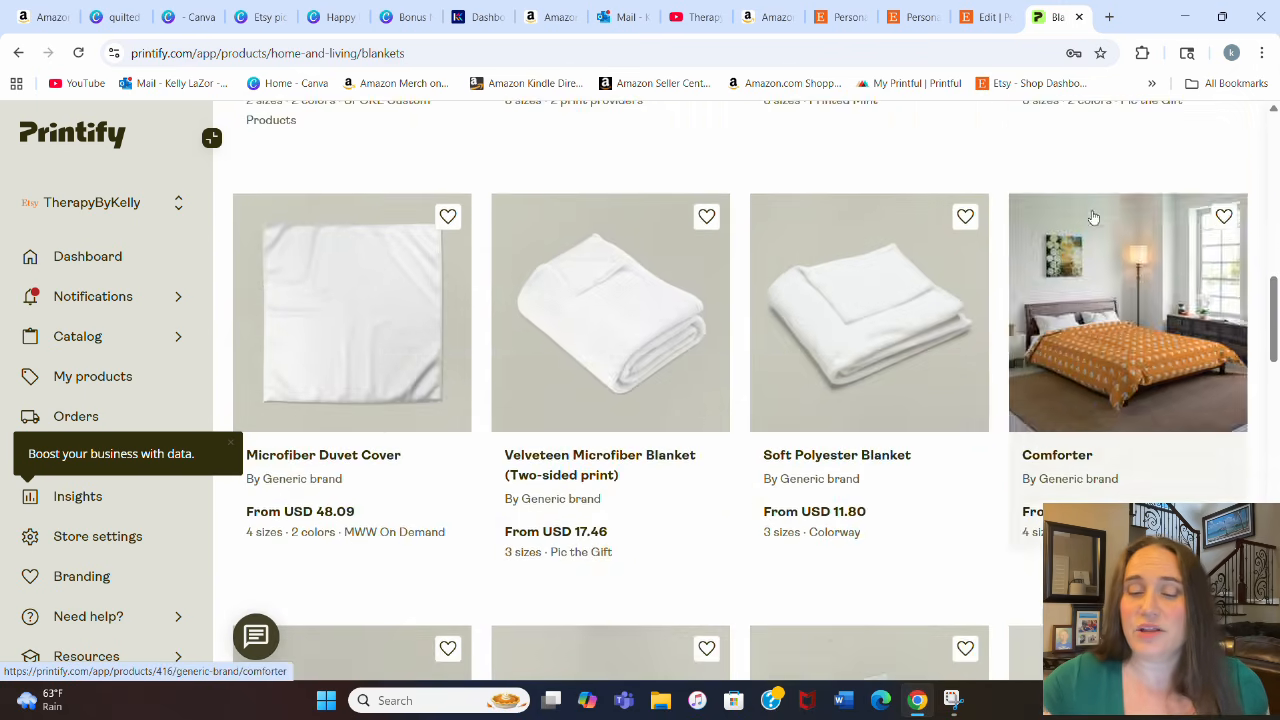
{"action": "scroll", "coordinate": [1065, 318], "scroll_direction": "down", "scroll_amount": 2}
{"action": "scroll", "coordinate": [990, 382], "scroll_direction": "up", "scroll_amount": 6}
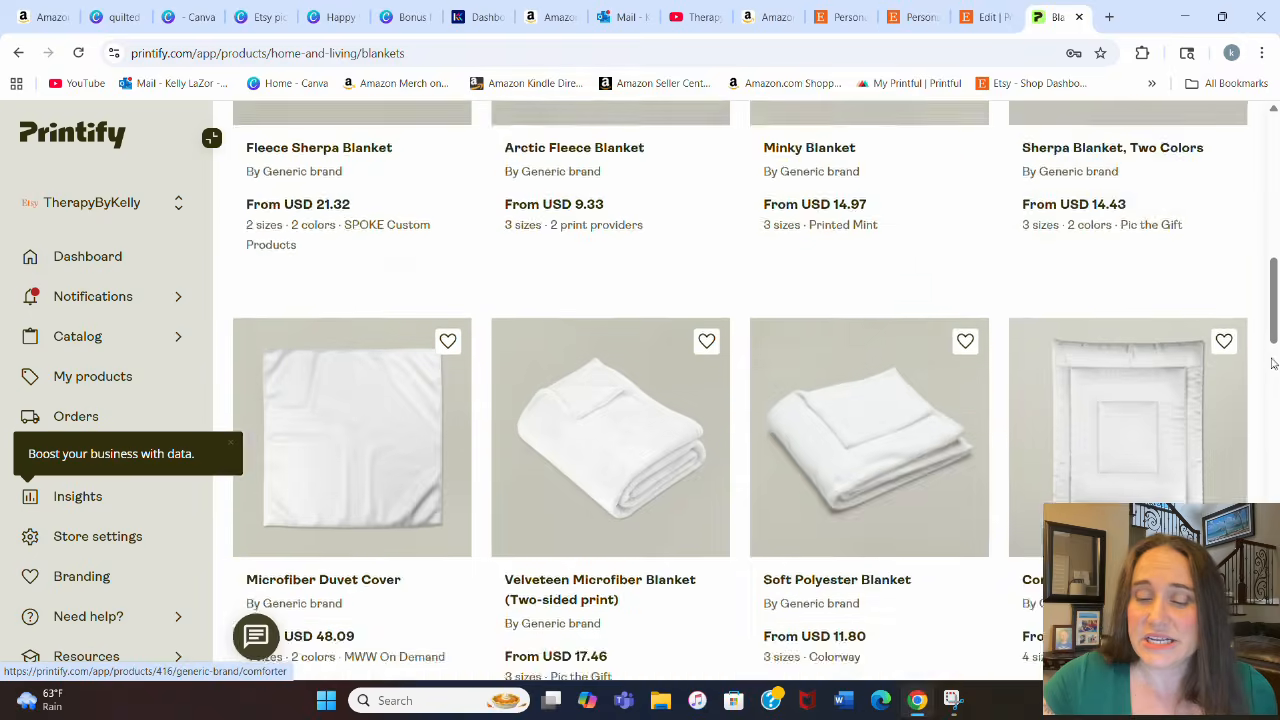
{"action": "scroll", "coordinate": [990, 382], "scroll_direction": "up", "scroll_amount": 3}
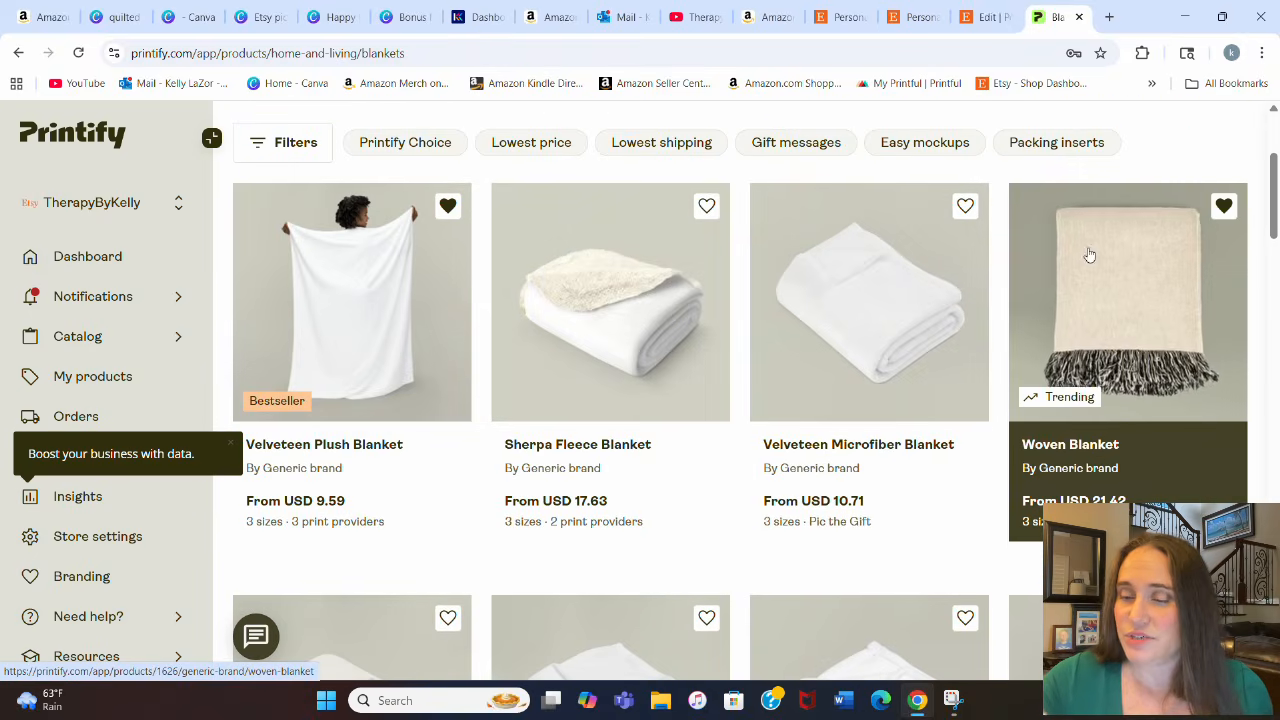
{"action": "left_click", "coordinate": [1088, 255]}
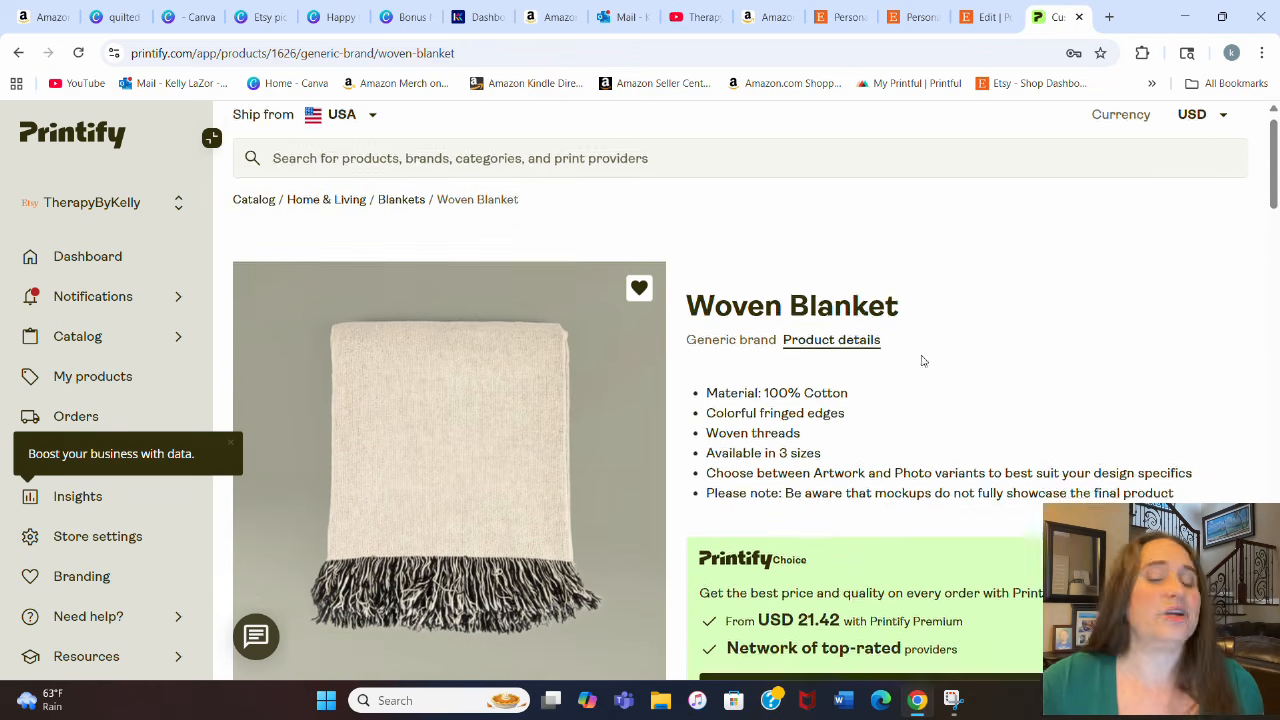
Step: Read the Woven Blanket's product notes, fulfillment details, photo and artwork variant descriptions, care instructions and size guide
{"action": "scroll", "coordinate": [1022, 348], "scroll_direction": "down", "scroll_amount": 3}
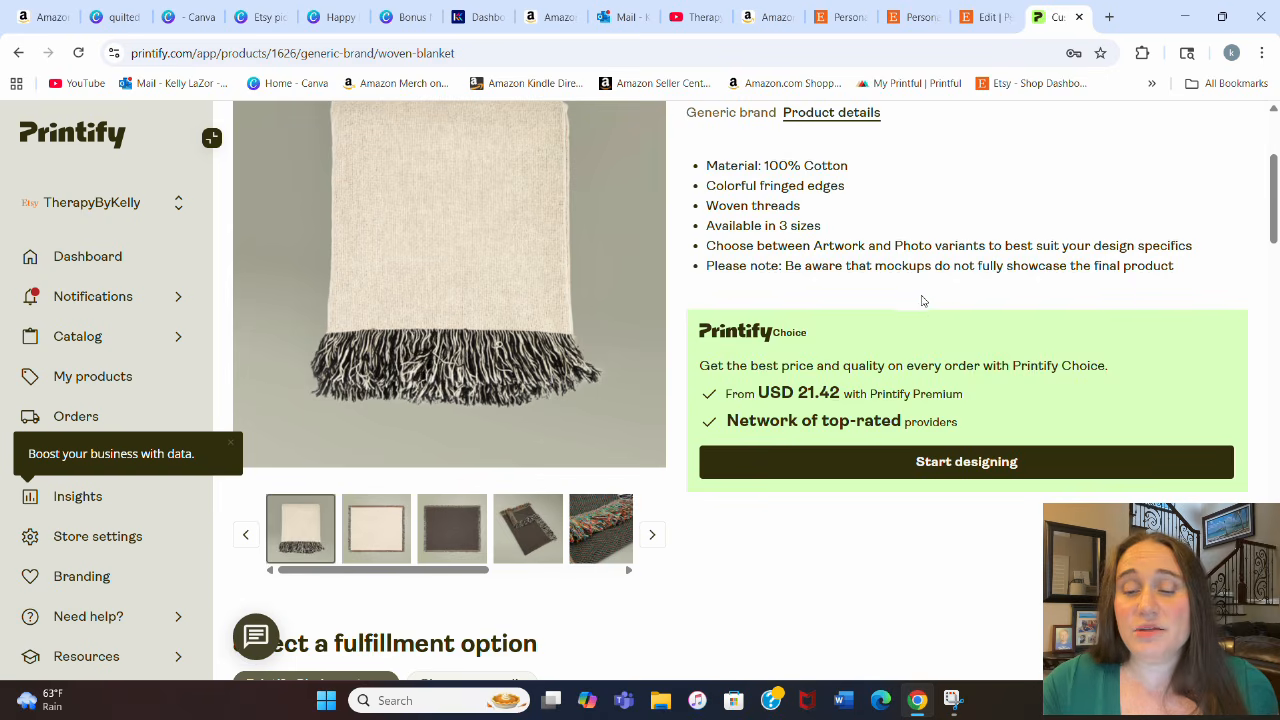
{"action": "scroll", "coordinate": [922, 300], "scroll_direction": "up", "scroll_amount": 2}
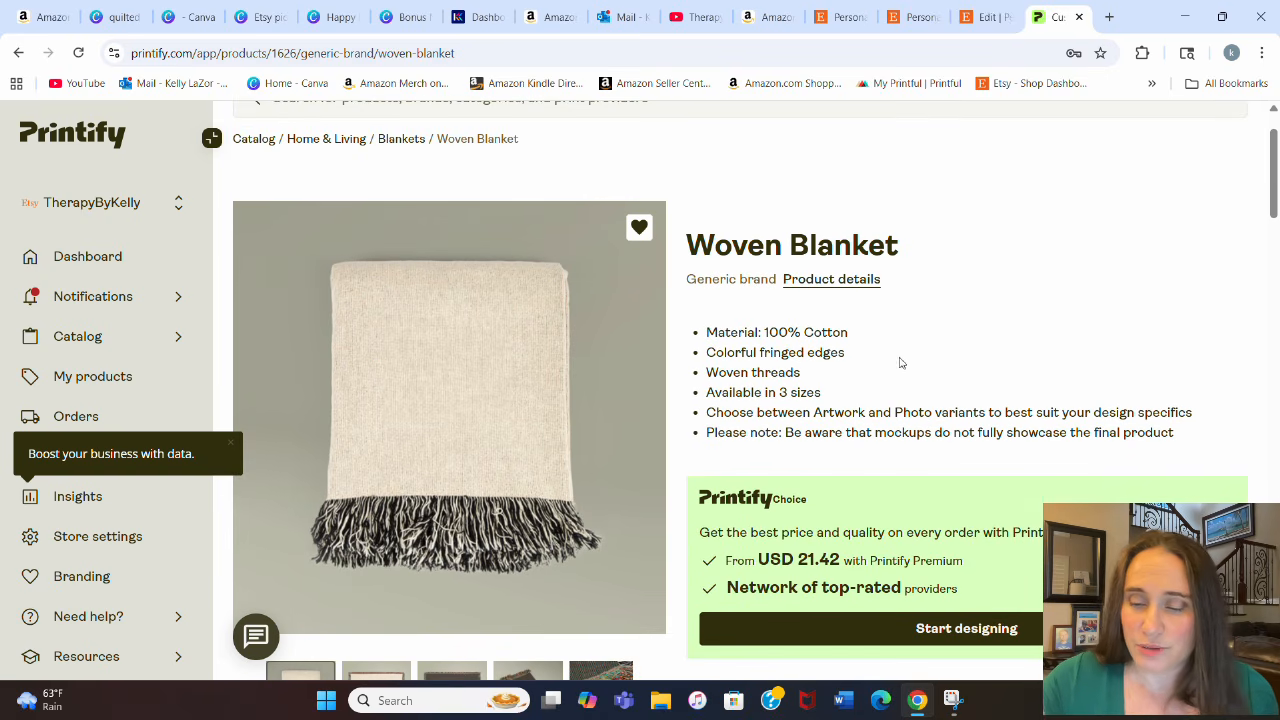
{"action": "scroll", "coordinate": [894, 348], "scroll_direction": "down", "scroll_amount": 1}
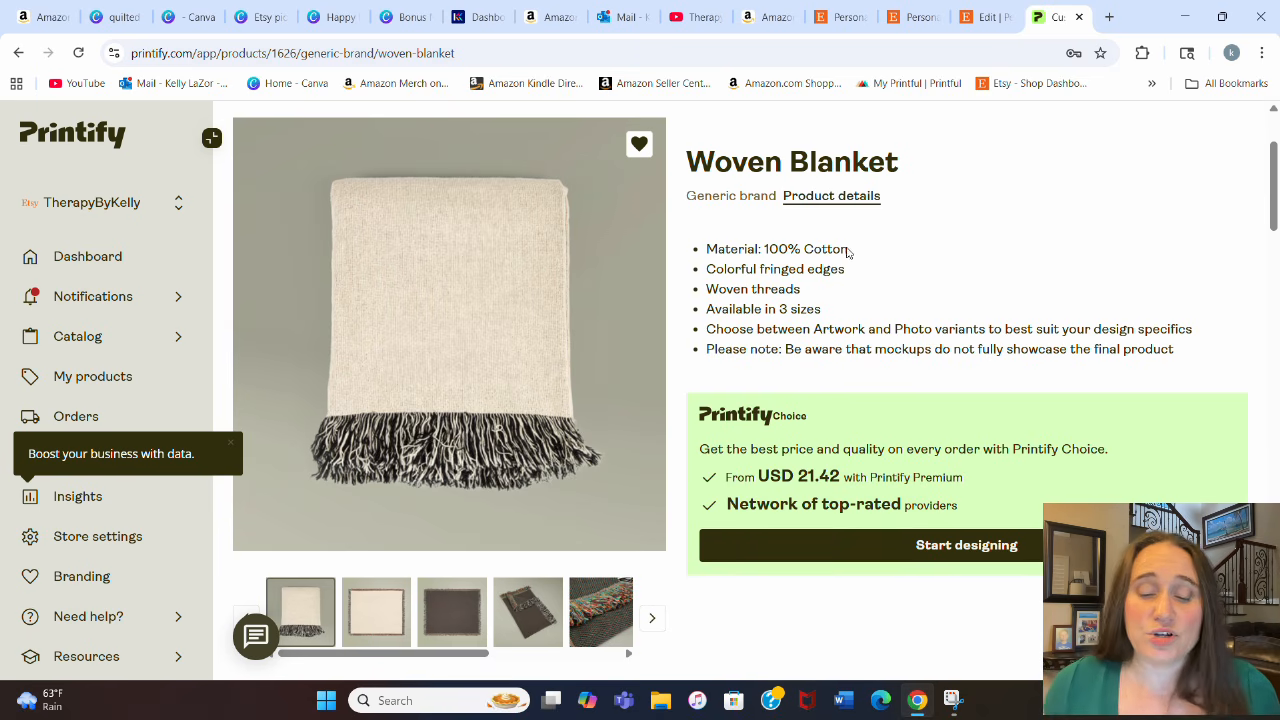
{"action": "scroll", "coordinate": [1030, 287], "scroll_direction": "down", "scroll_amount": 2}
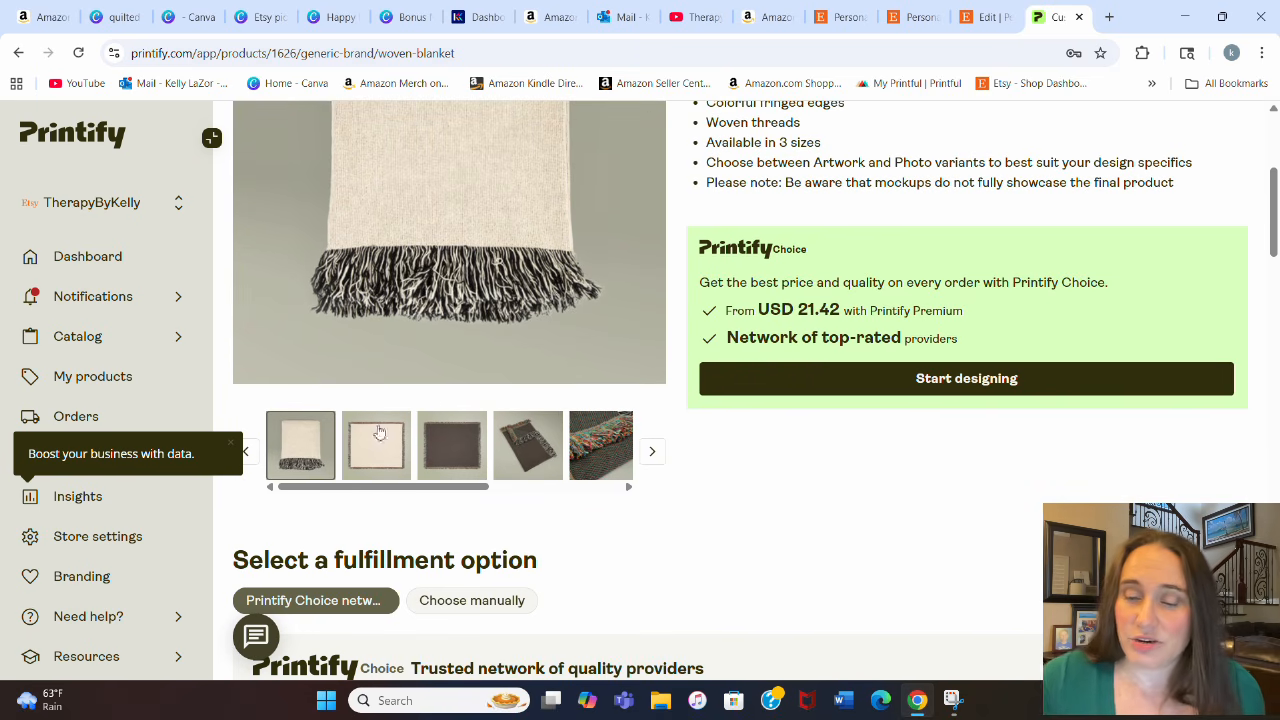
{"action": "scroll", "coordinate": [368, 308], "scroll_direction": "up", "scroll_amount": 2}
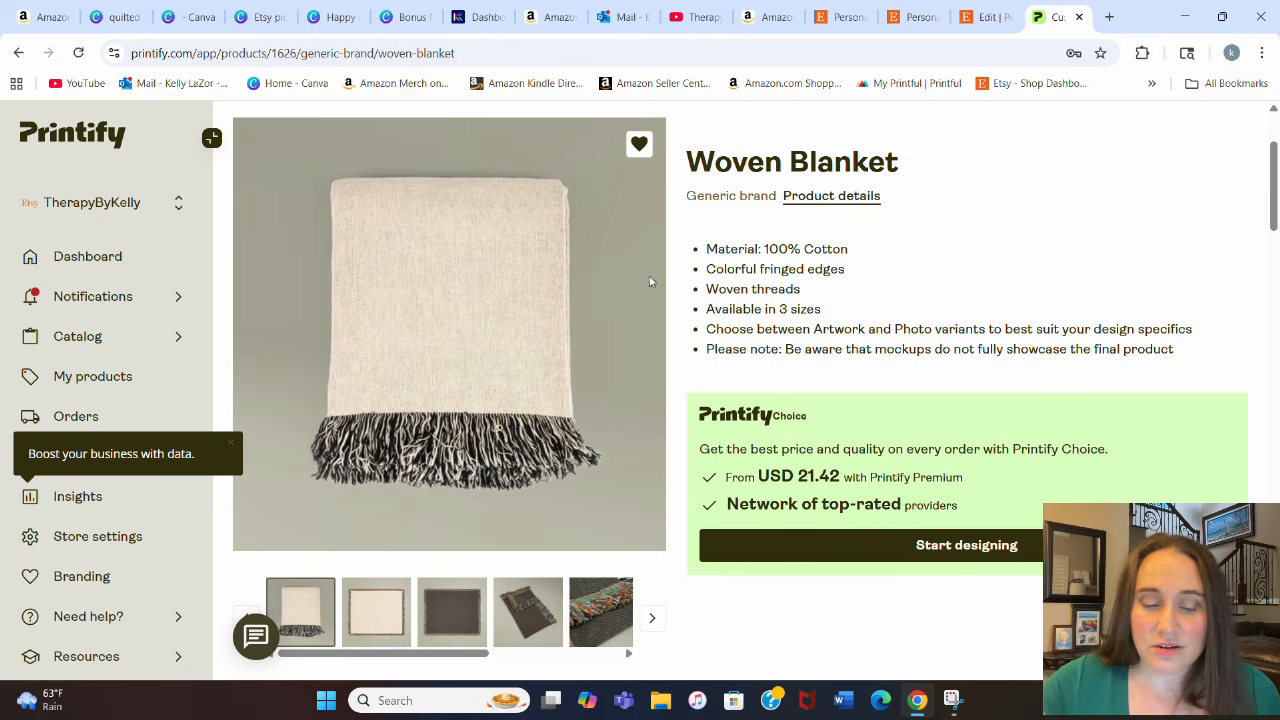
{"action": "scroll", "coordinate": [650, 282], "scroll_direction": "down", "scroll_amount": 8}
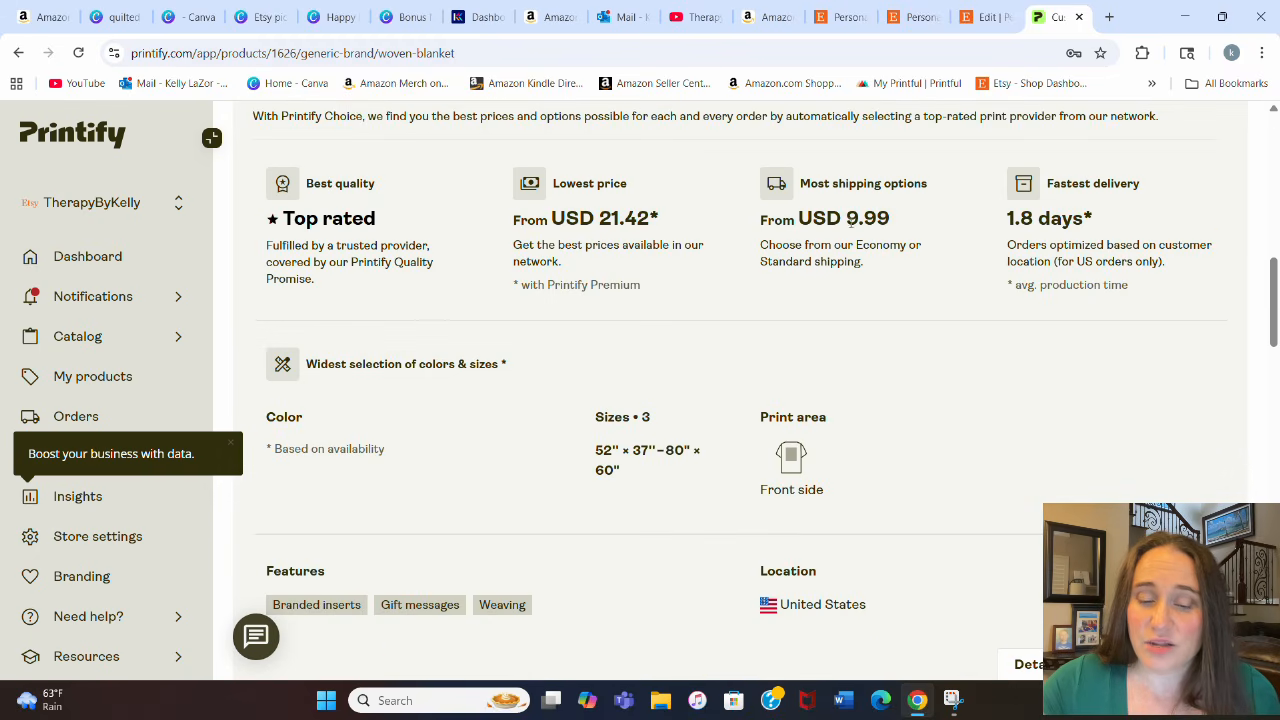
{"action": "scroll", "coordinate": [797, 264], "scroll_direction": "down", "scroll_amount": 6}
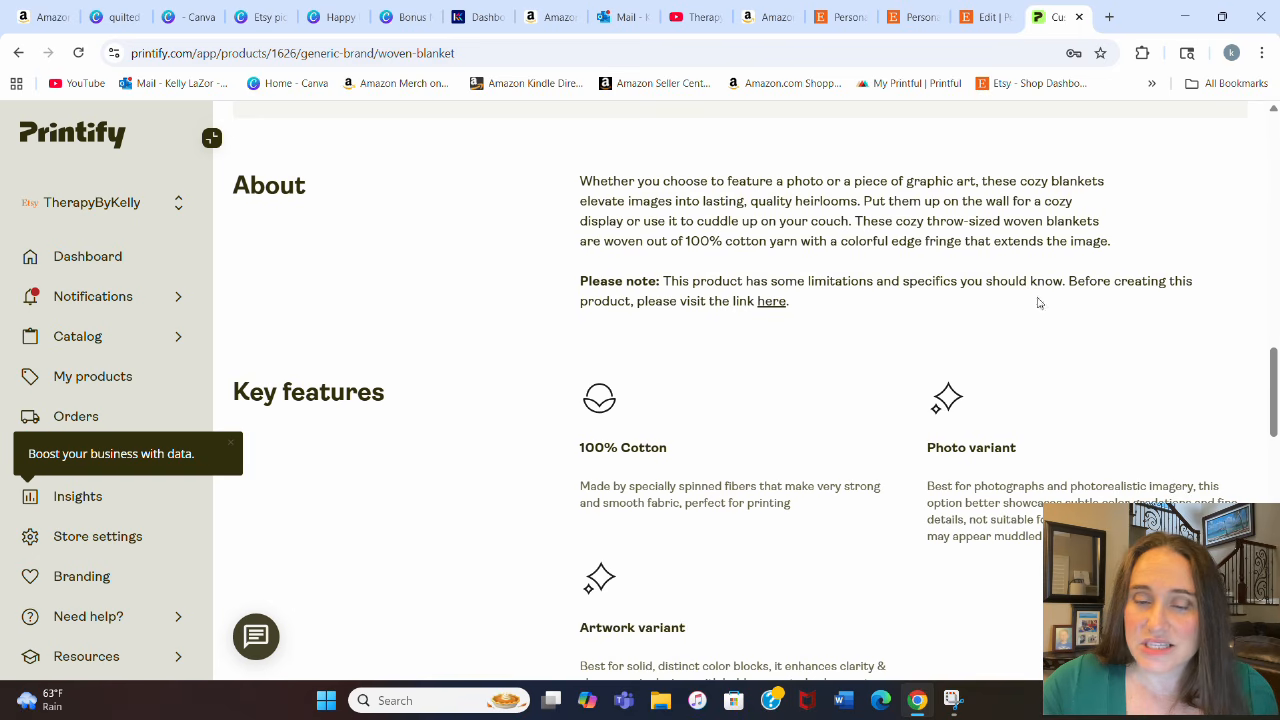
{"action": "scroll", "coordinate": [838, 267], "scroll_direction": "down", "scroll_amount": 2}
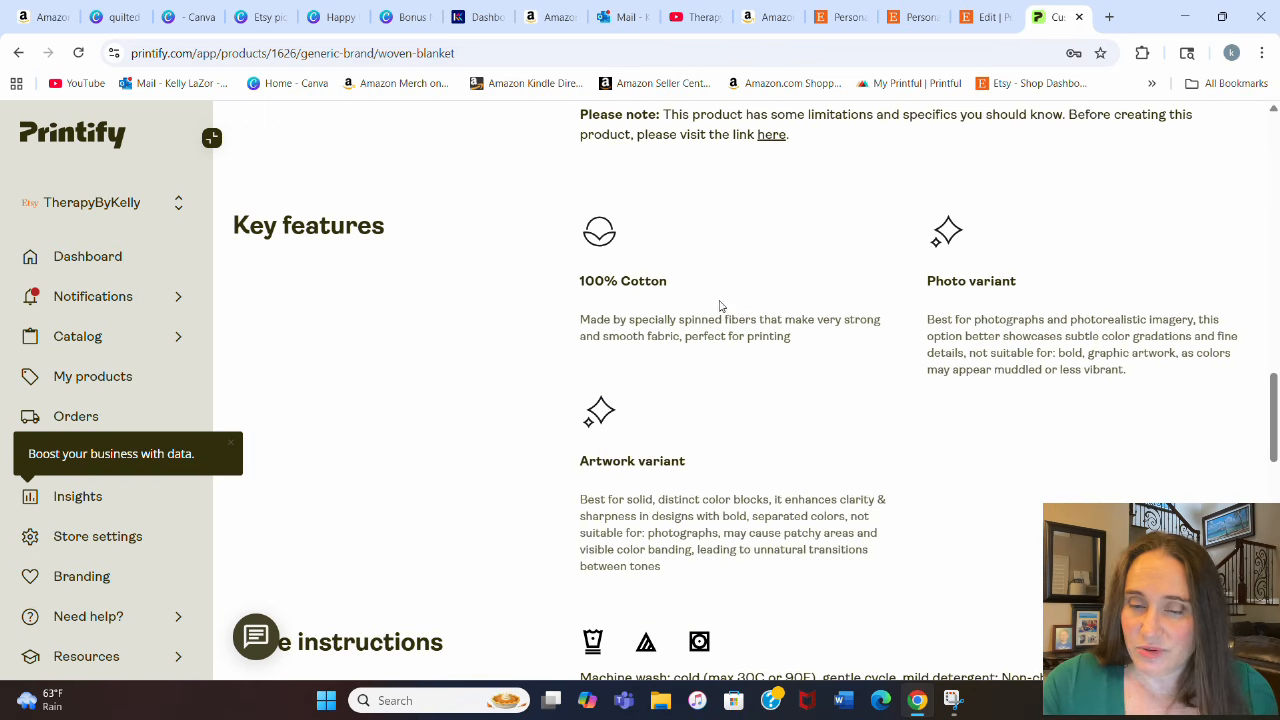
{"action": "scroll", "coordinate": [1010, 282], "scroll_direction": "down", "scroll_amount": 1}
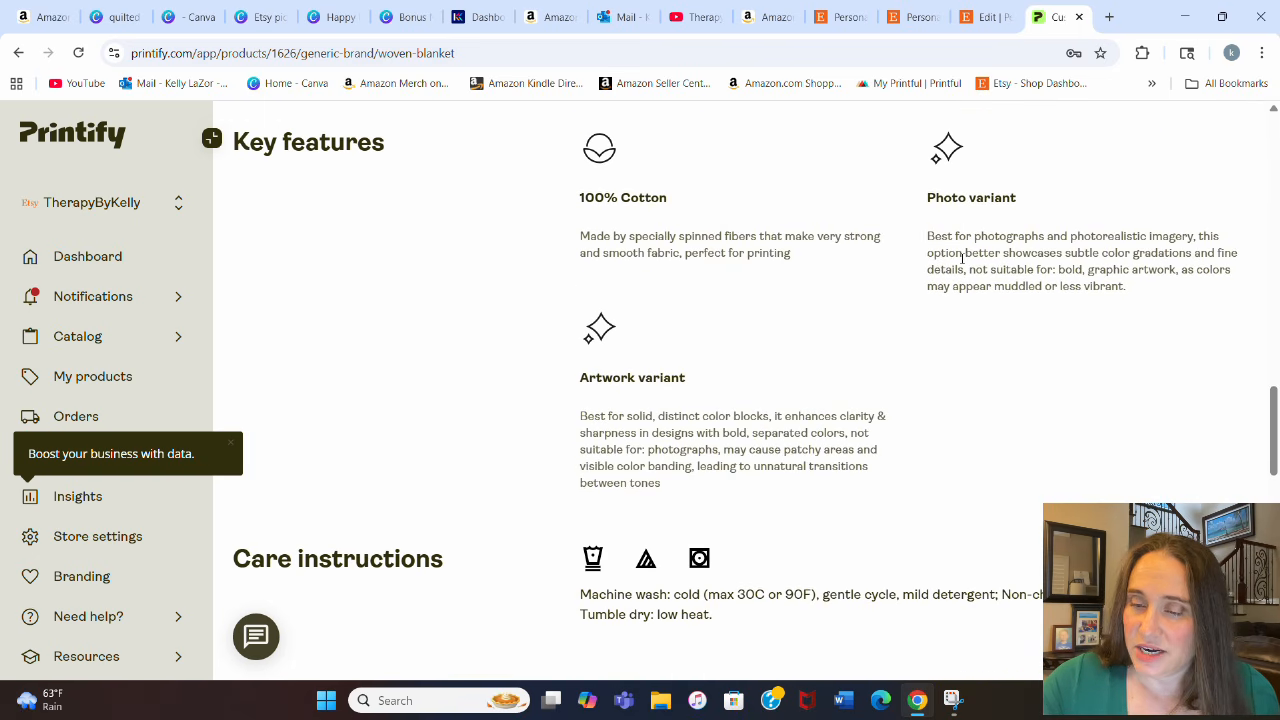
{"action": "scroll", "coordinate": [614, 410], "scroll_direction": "down", "scroll_amount": 2}
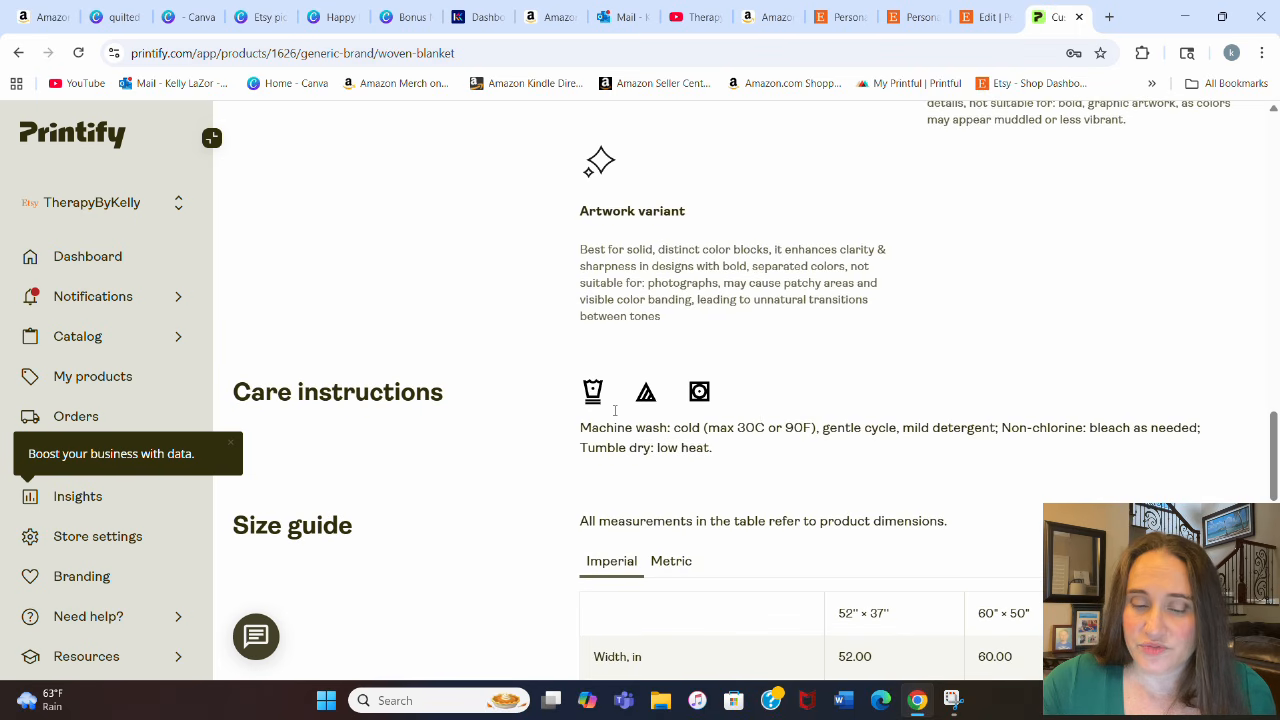
{"action": "scroll", "coordinate": [668, 424], "scroll_direction": "down", "scroll_amount": 3}
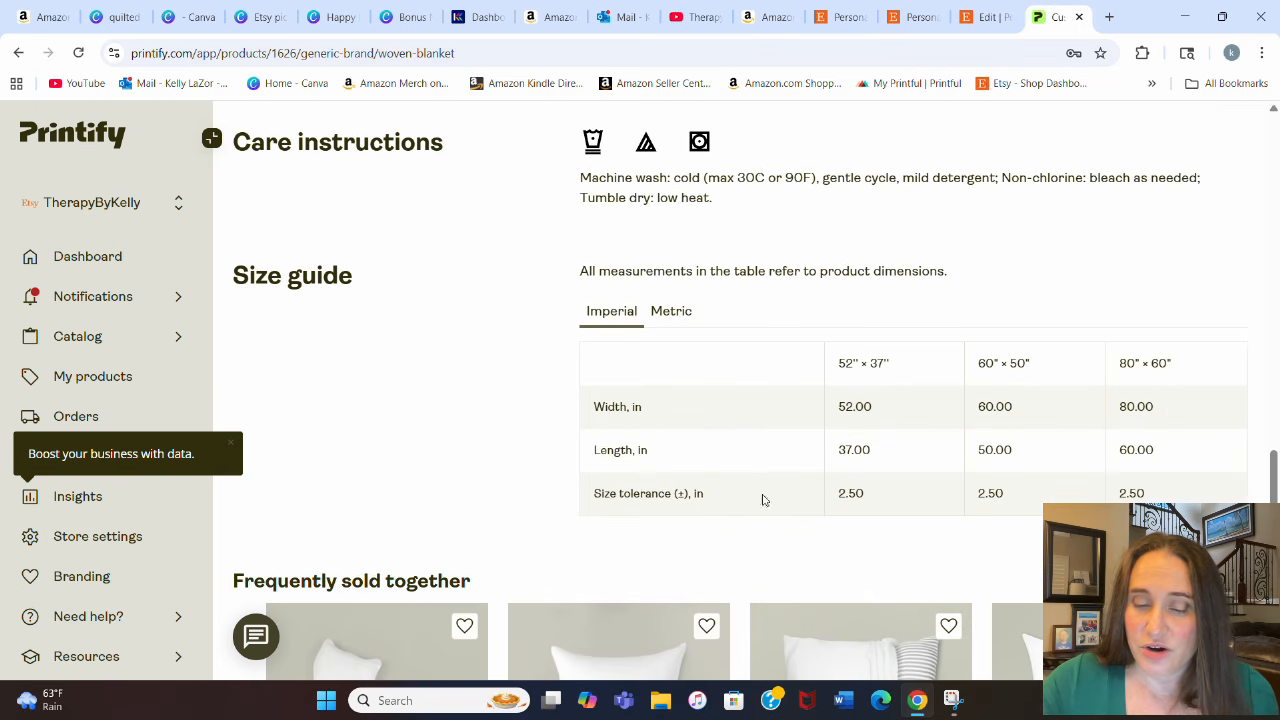
Step: Start designing the Woven Blanket and dismiss the recommended personalization templates
{"action": "scroll", "coordinate": [831, 480], "scroll_direction": "up", "scroll_amount": 8}
{"action": "scroll", "coordinate": [830, 492], "scroll_direction": "up", "scroll_amount": 4}
{"action": "scroll", "coordinate": [850, 488], "scroll_direction": "down", "scroll_amount": 8}
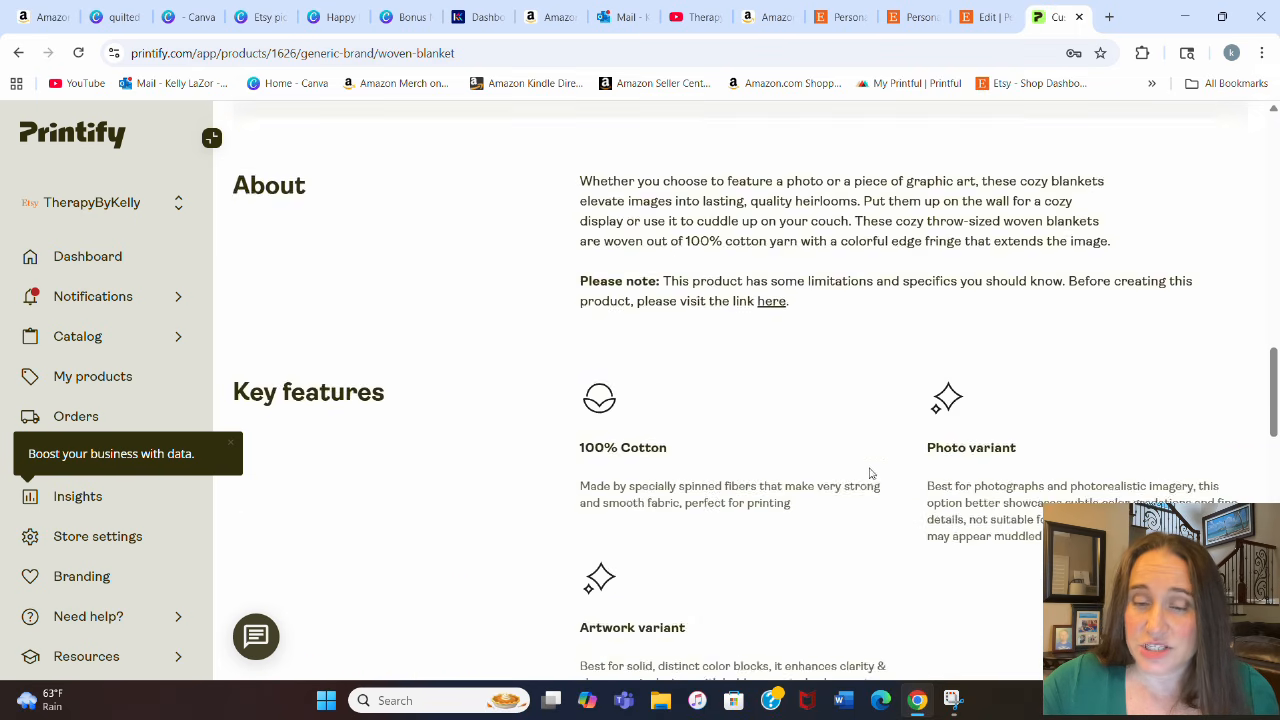
{"action": "scroll", "coordinate": [915, 515], "scroll_direction": "up", "scroll_amount": 2}
{"action": "scroll", "coordinate": [900, 523], "scroll_direction": "up", "scroll_amount": 12}
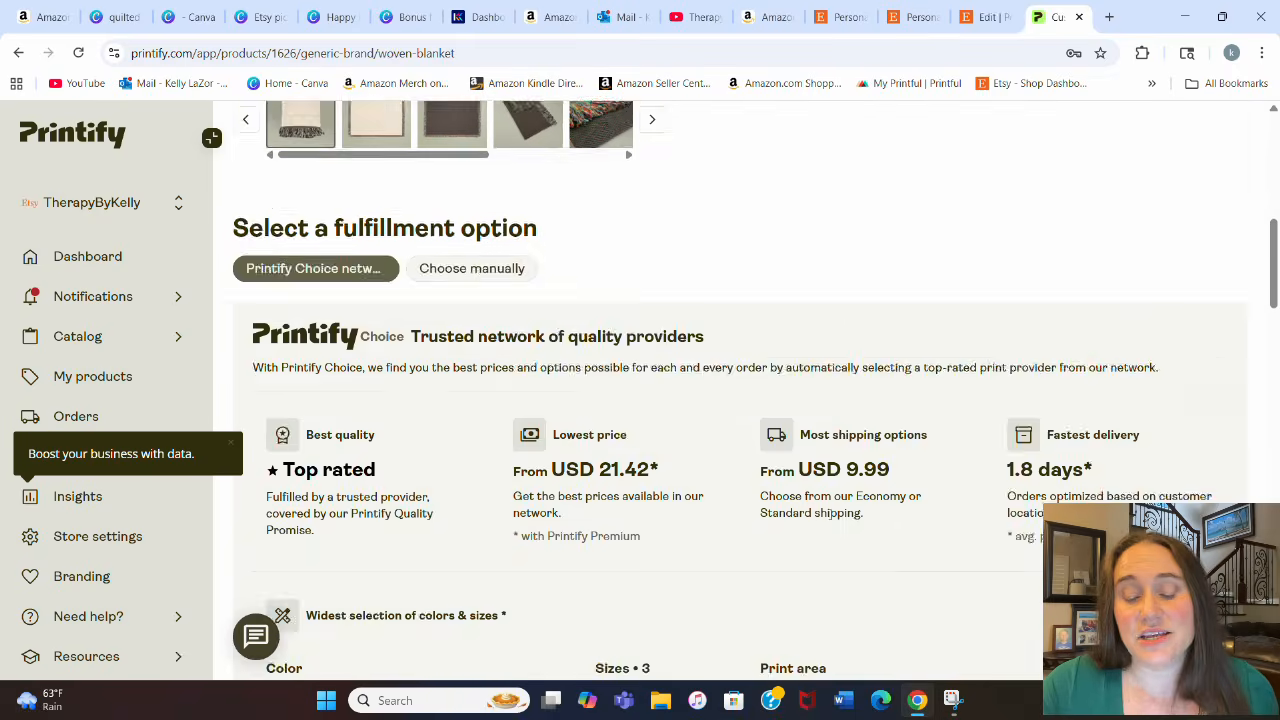
{"action": "scroll", "coordinate": [578, 567], "scroll_direction": "up", "scroll_amount": 2}
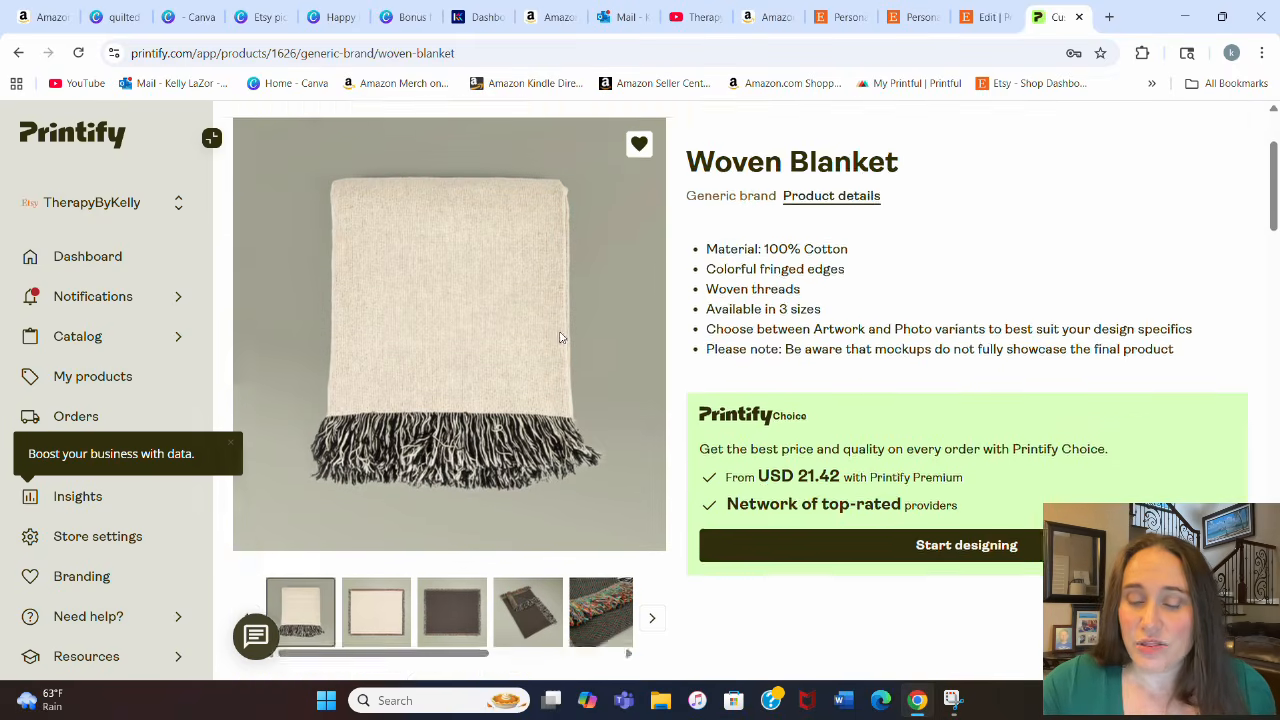
{"action": "scroll", "coordinate": [466, 397], "scroll_direction": "down", "scroll_amount": 2}
{"action": "scroll", "coordinate": [450, 310], "scroll_direction": "up", "scroll_amount": 1}
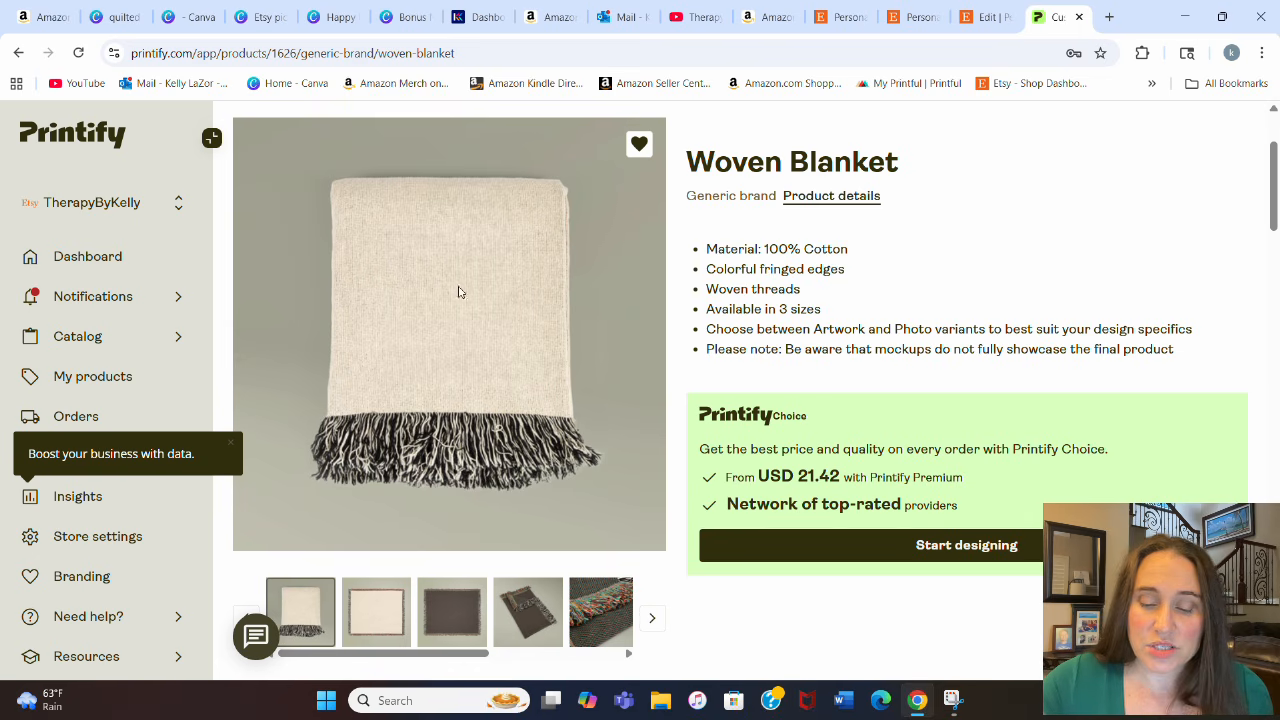
{"action": "left_click", "coordinate": [869, 545]}
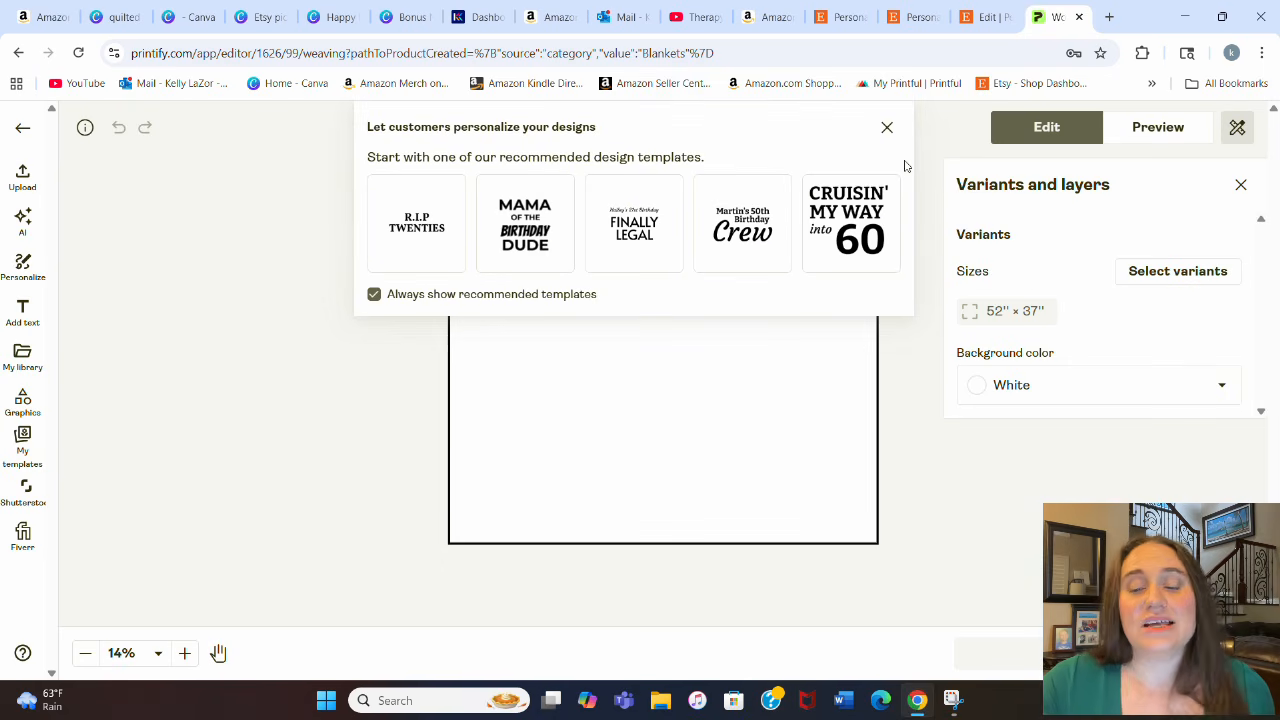
{"action": "left_click", "coordinate": [886, 130]}
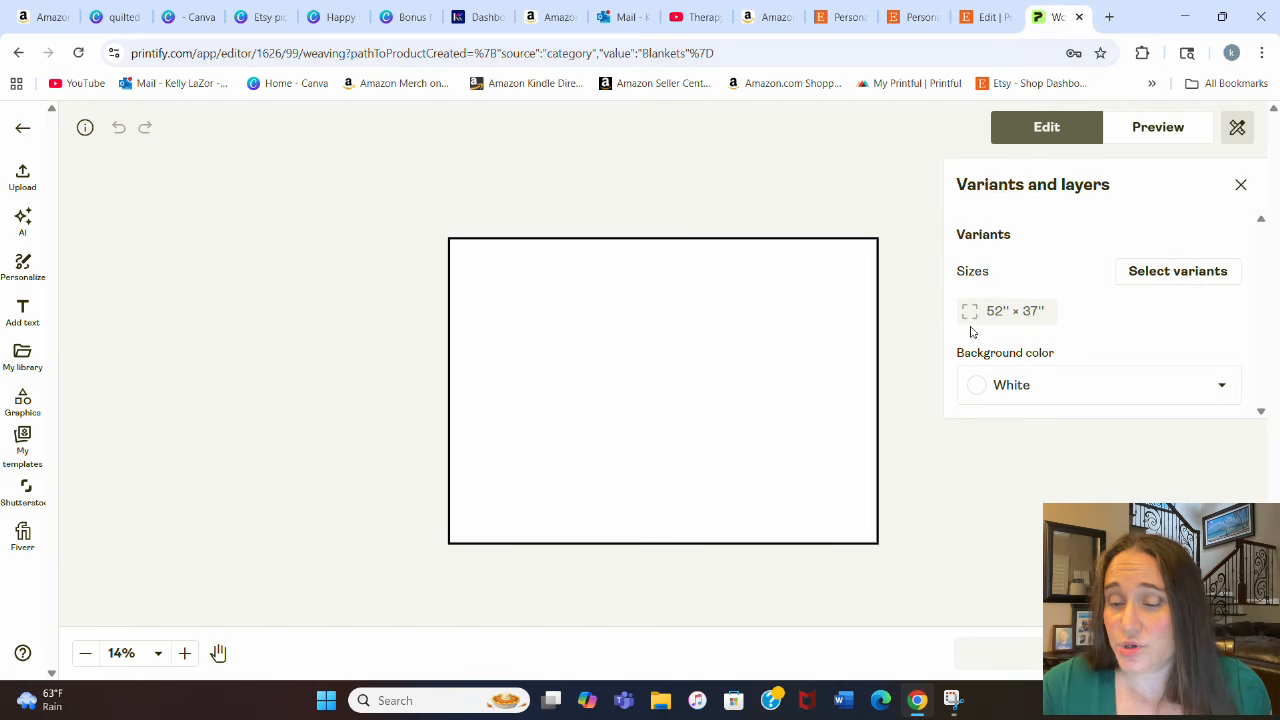
Step: Add the 60" × 50" and 80" × 60" sizes to the variants and exclude the Artwork finish, leaving only Photo
{"action": "left_click", "coordinate": [1130, 276]}
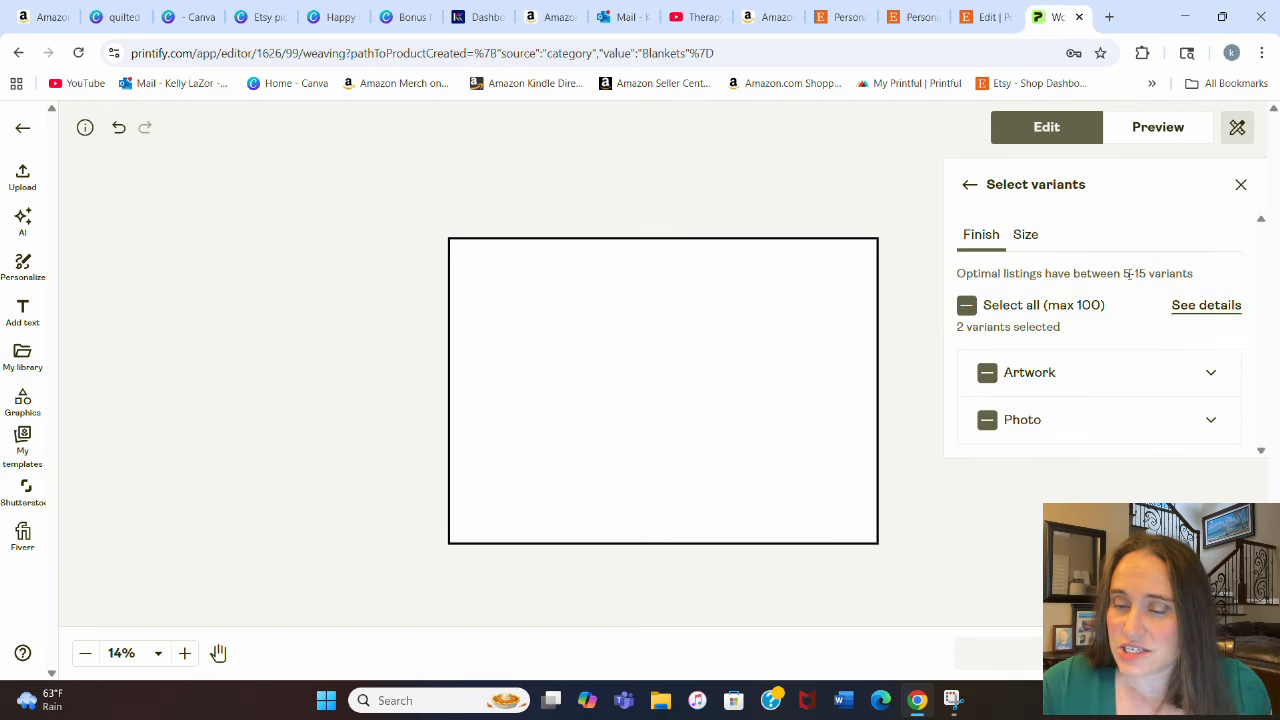
{"action": "left_click", "coordinate": [1024, 236]}
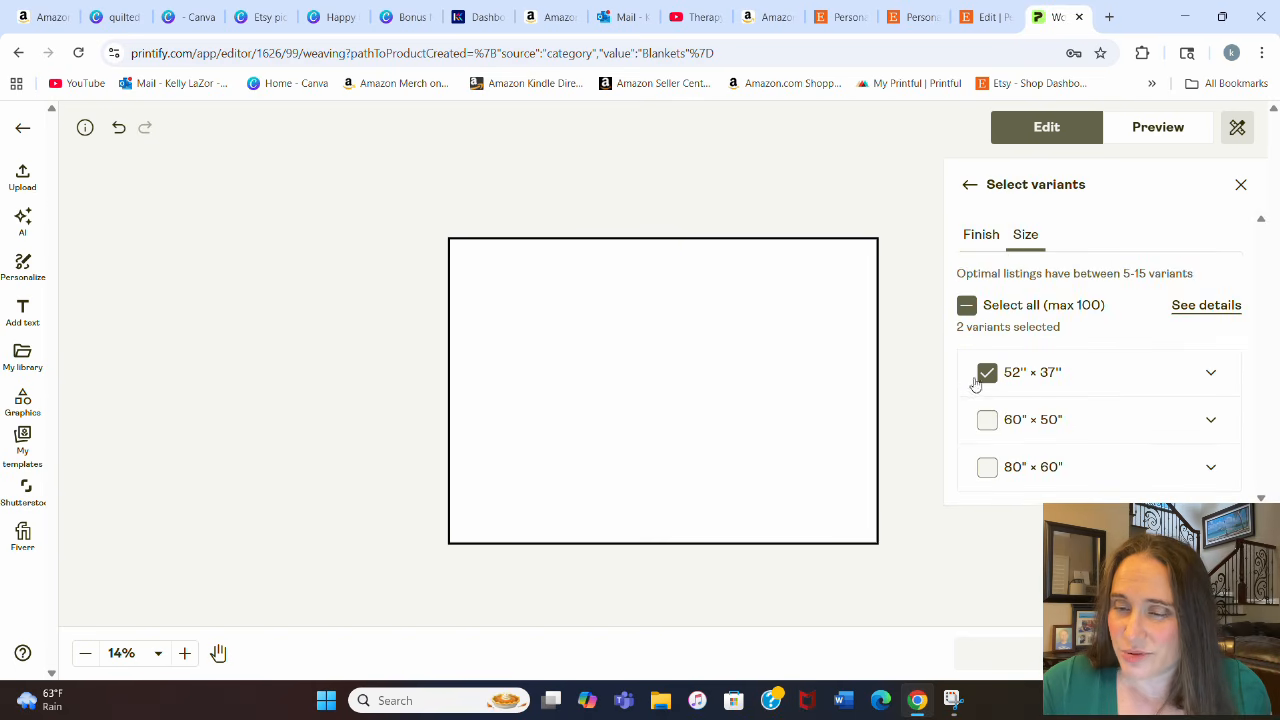
{"action": "left_click", "coordinate": [987, 420]}
{"action": "left_click", "coordinate": [988, 468]}
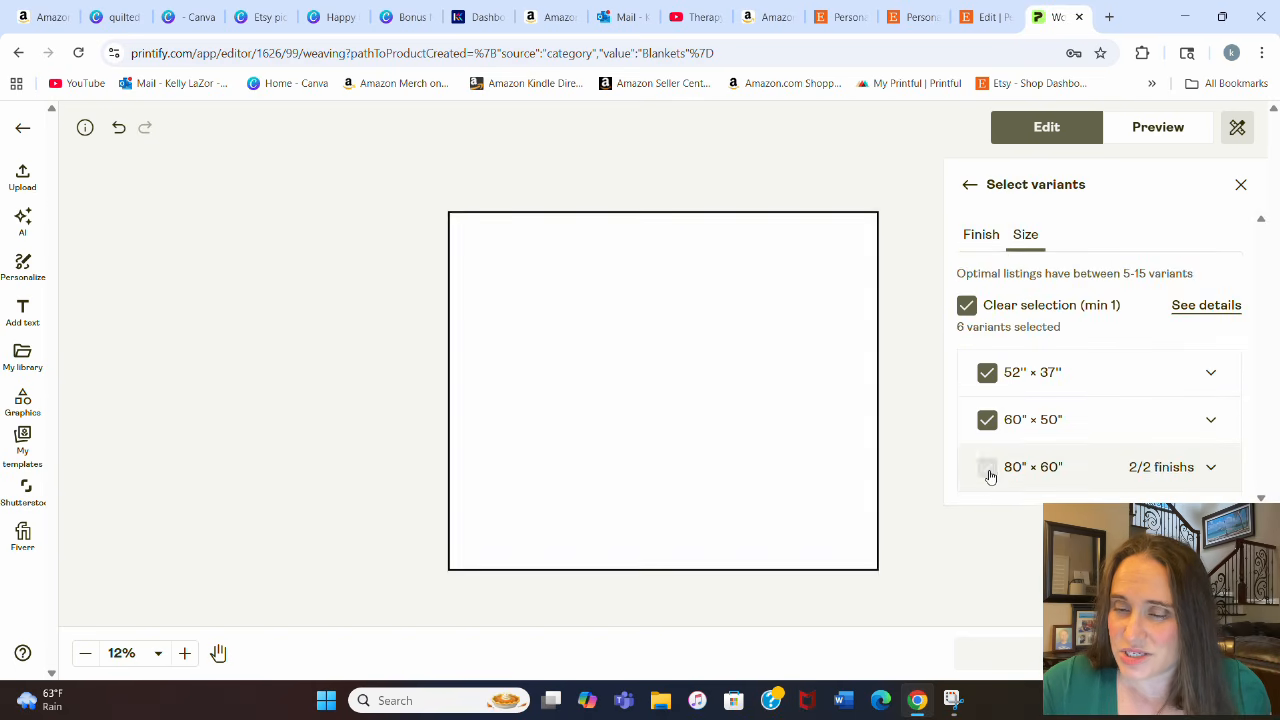
{"action": "left_click", "coordinate": [976, 235]}
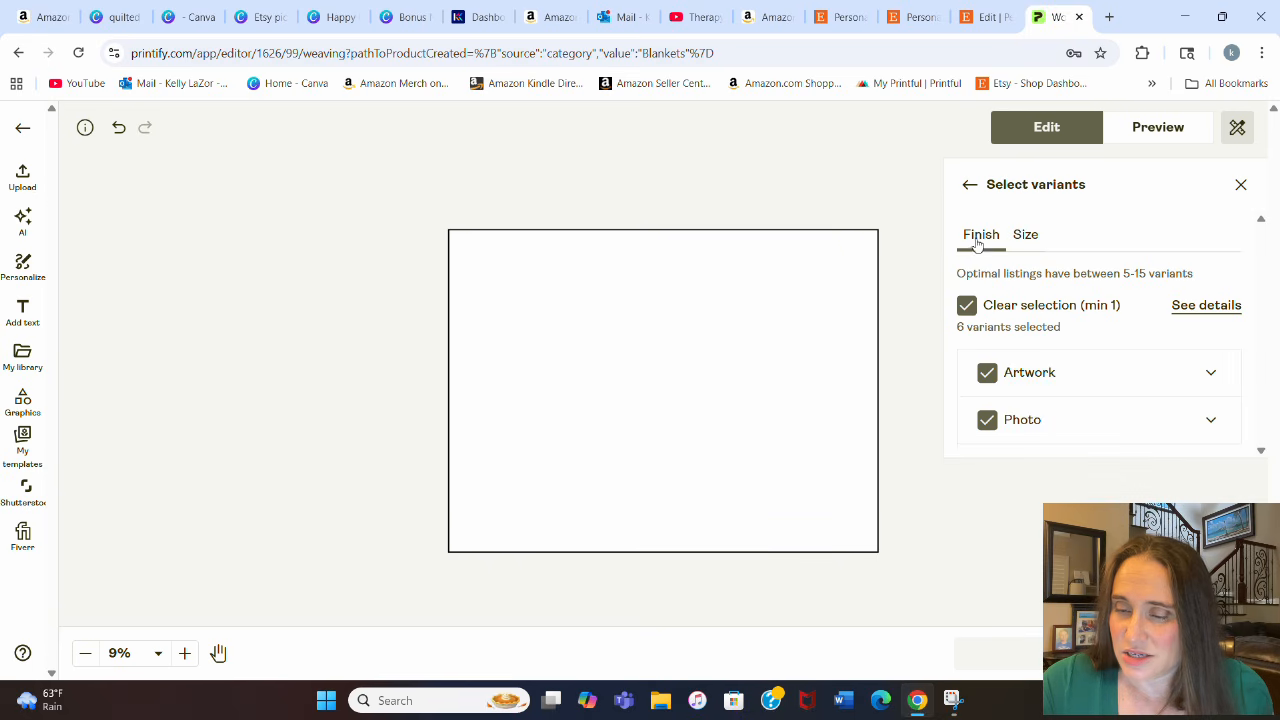
{"action": "left_click", "coordinate": [987, 370]}
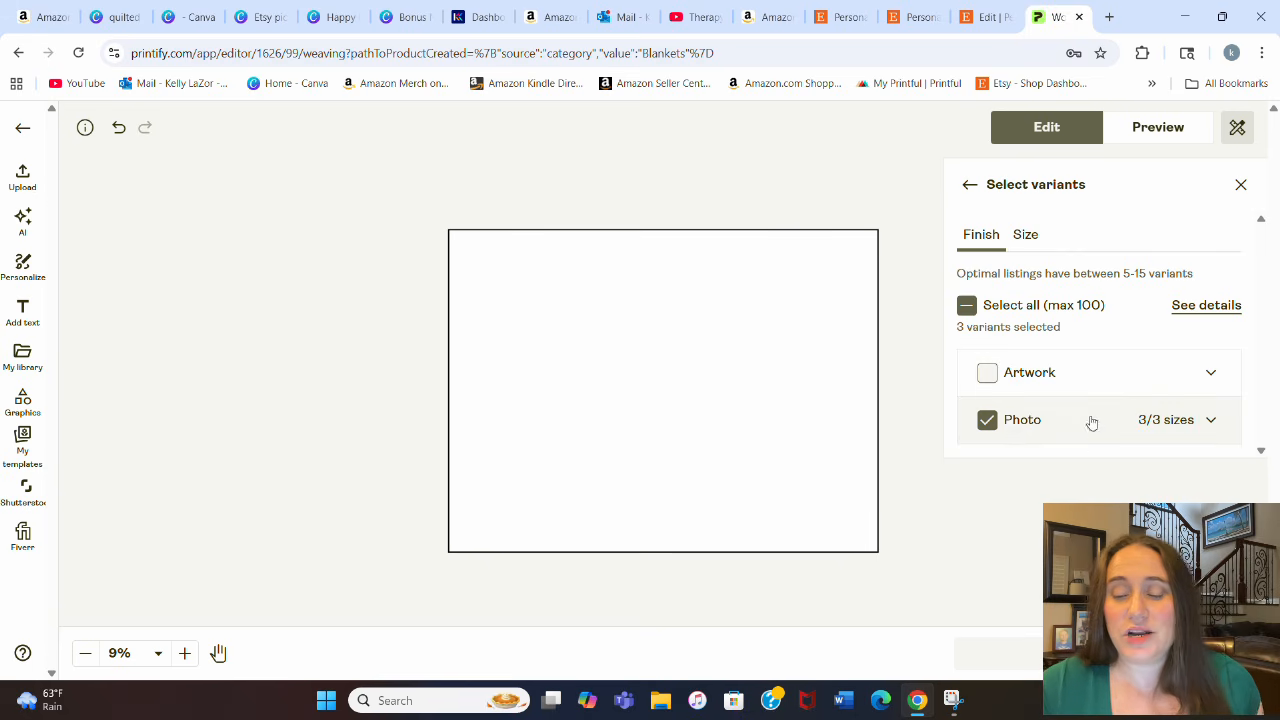
Step: Place the wedding photo design from the library on the blanket and rotate it 90° counterclockwise to lie horizontally
{"action": "left_click", "coordinate": [22, 355]}
{"action": "left_click", "coordinate": [93, 390]}
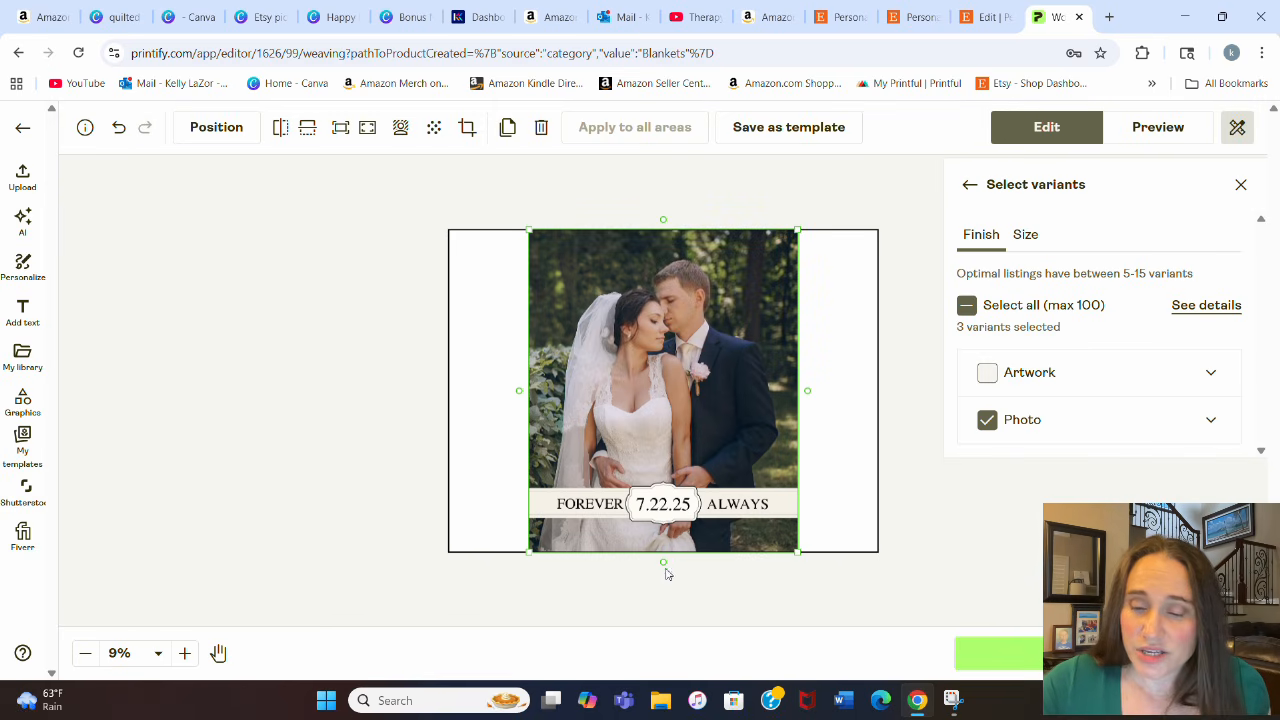
{"action": "left_click_drag", "start_coordinate": [667, 565], "coordinate": [872, 397]}
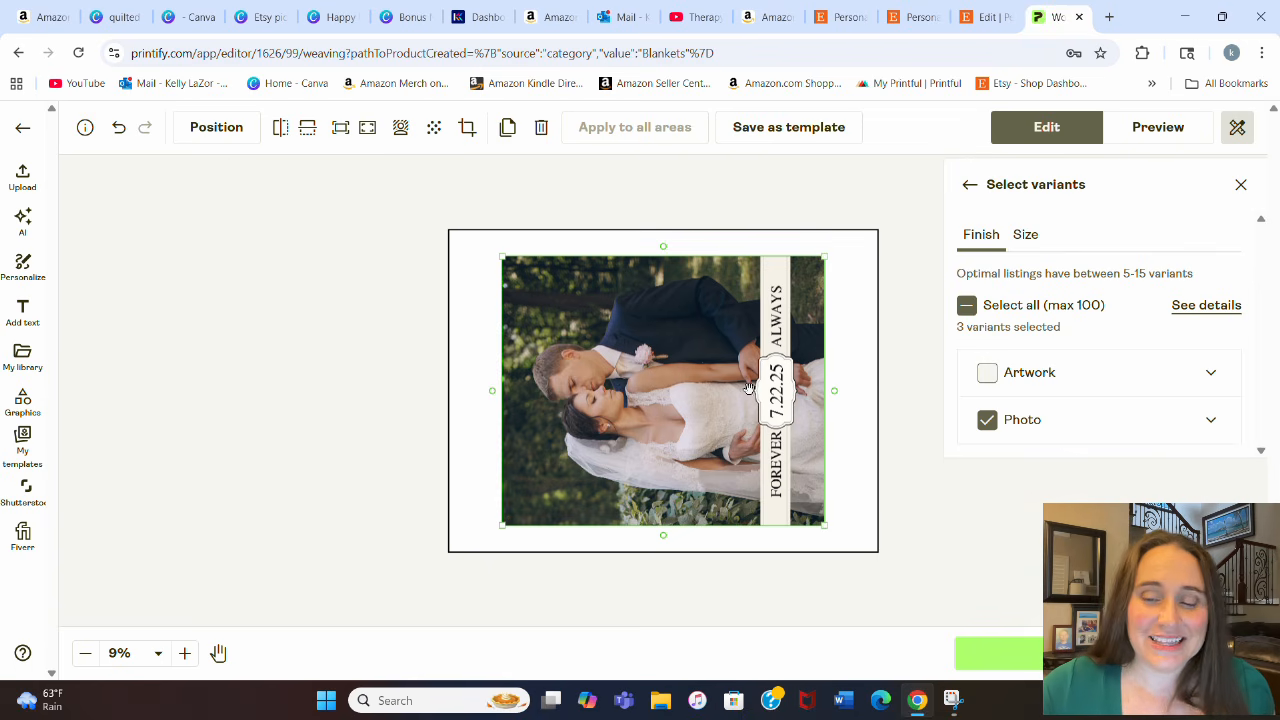
Step: Move the rotated wedding design to the print area's upper-left corner, enlarge it and reposition it to cover the blanket
{"action": "left_click_drag", "start_coordinate": [640, 348], "coordinate": [586, 323]}
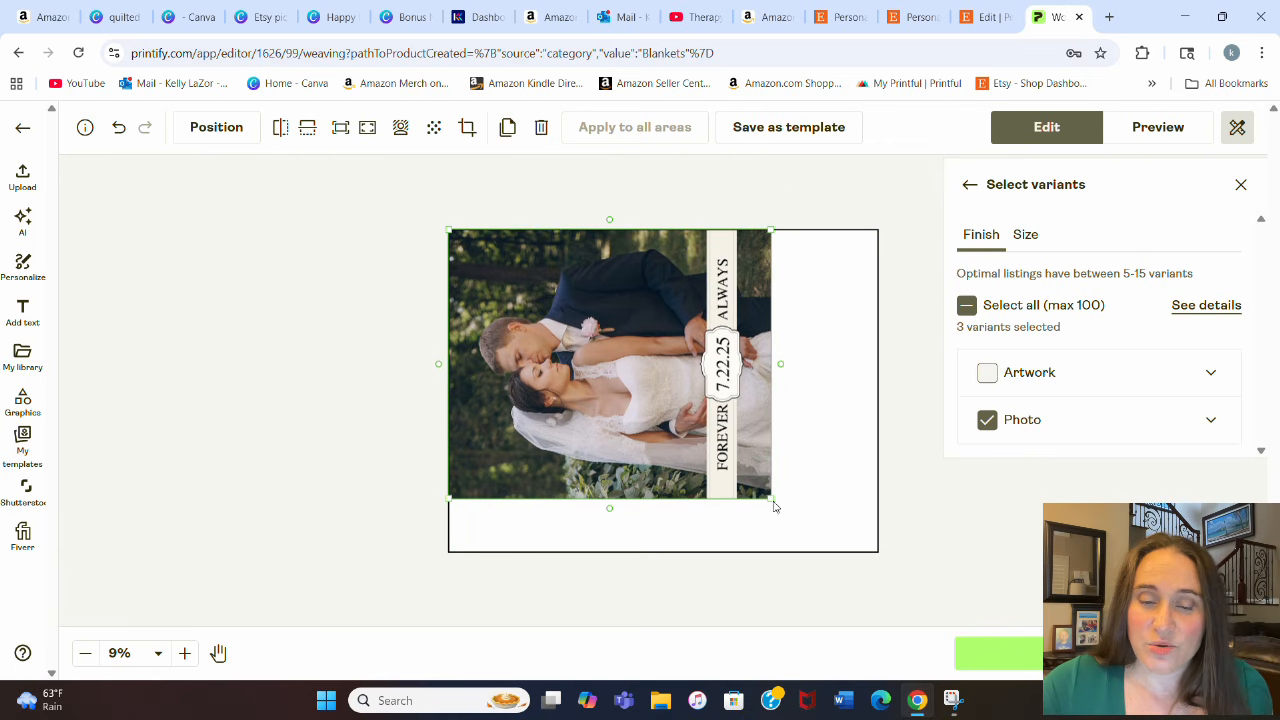
{"action": "left_click_drag", "start_coordinate": [777, 499], "coordinate": [861, 598]}
{"action": "left_click_drag", "start_coordinate": [790, 484], "coordinate": [788, 472]}
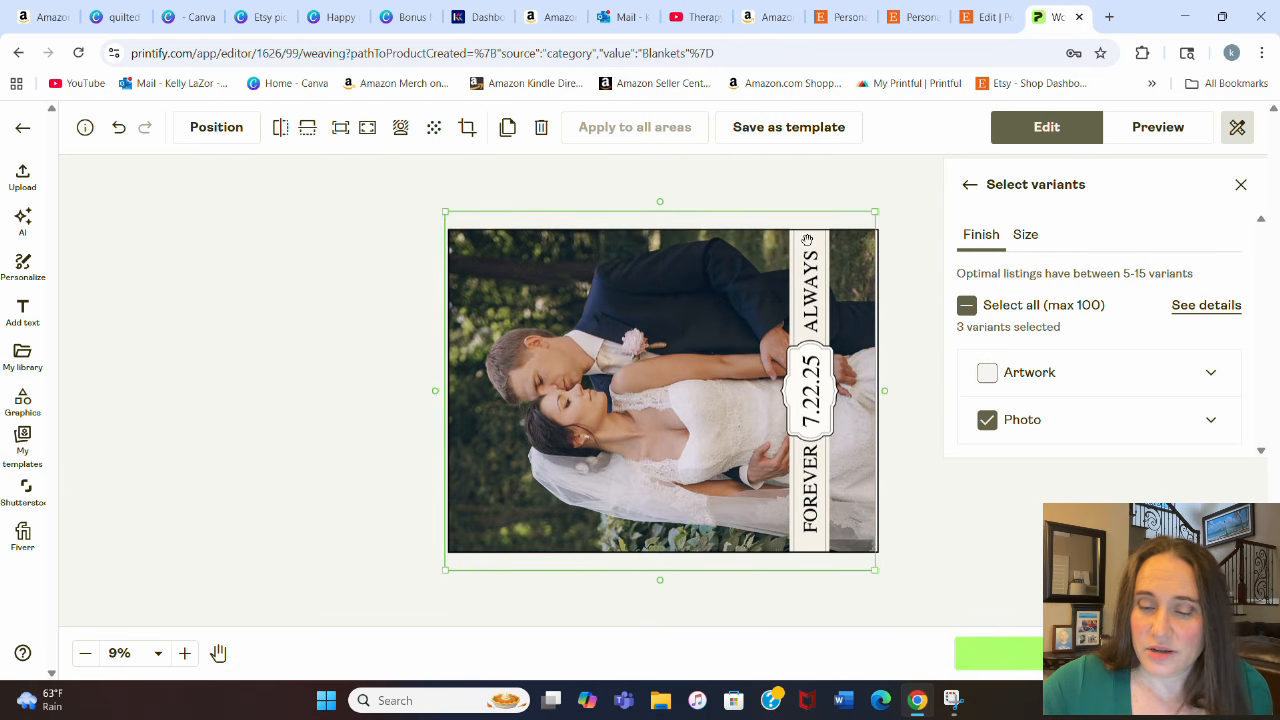
Step: Preview the blanket, and slightly enlarge the wedding design on the 80" × 60" layout to cover the remaining edge
{"action": "left_click", "coordinate": [1137, 133]}
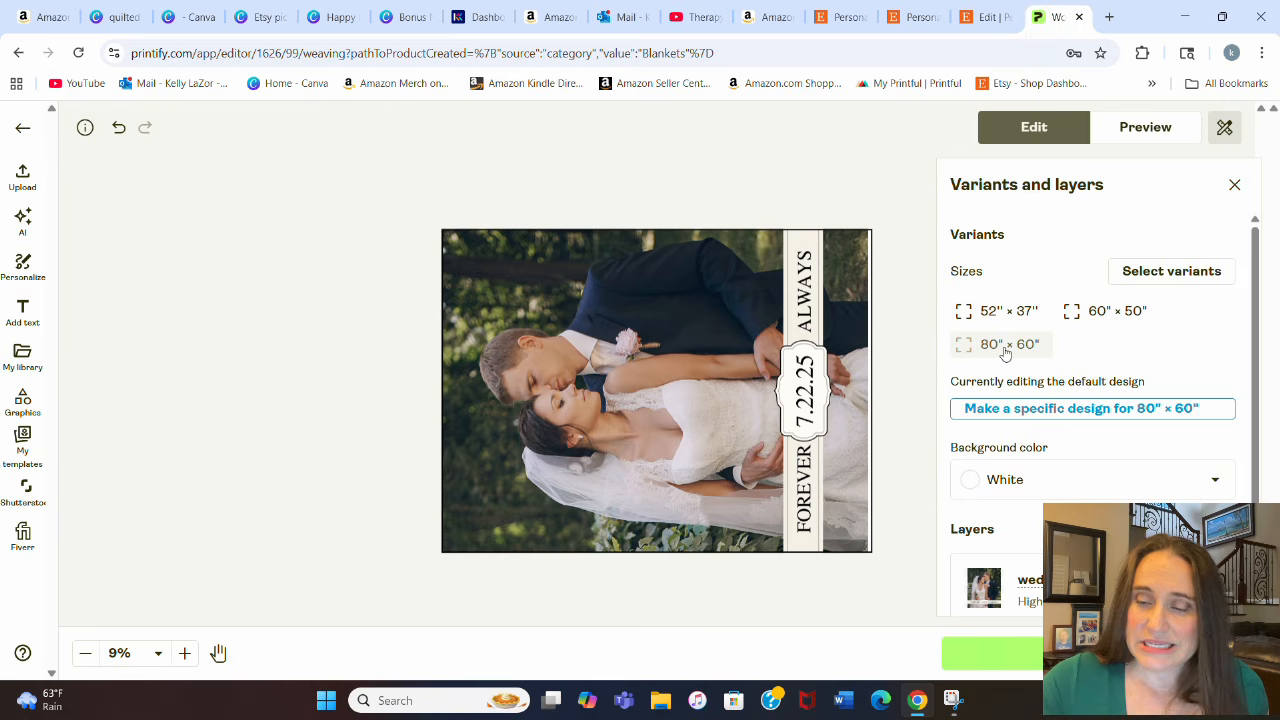
{"action": "left_click", "coordinate": [850, 362]}
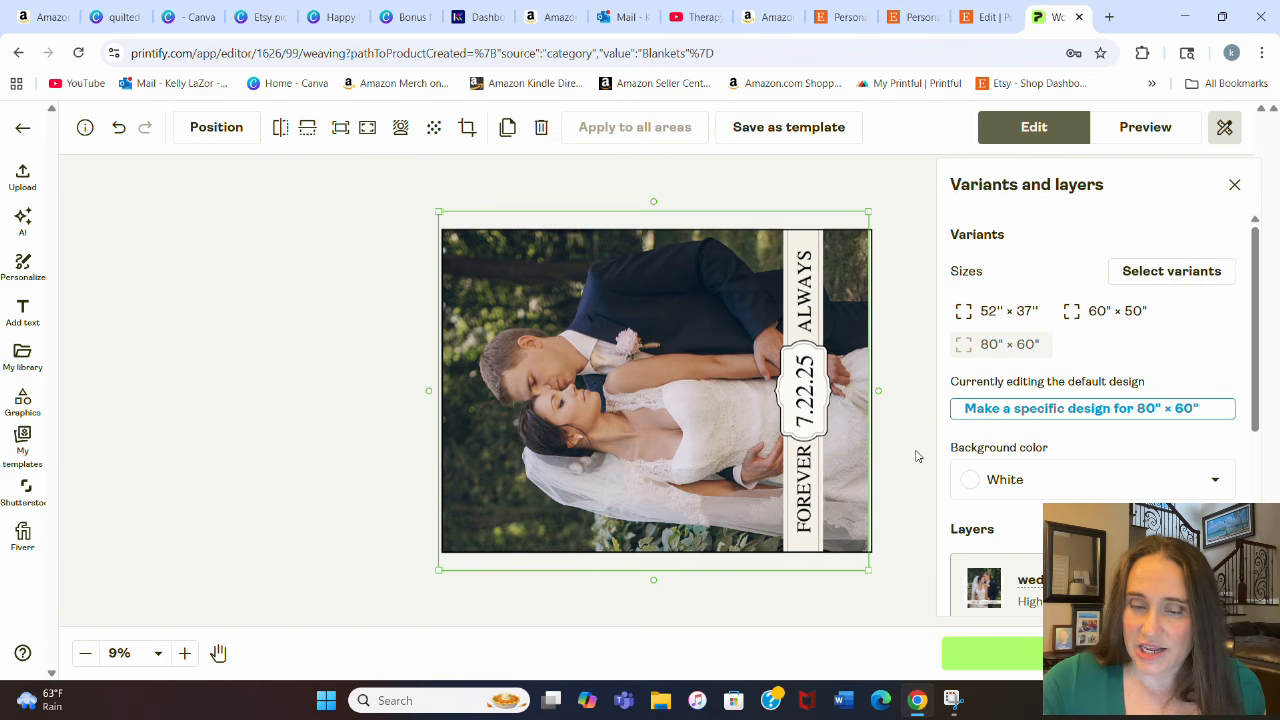
{"action": "left_click_drag", "start_coordinate": [867, 569], "coordinate": [871, 580]}
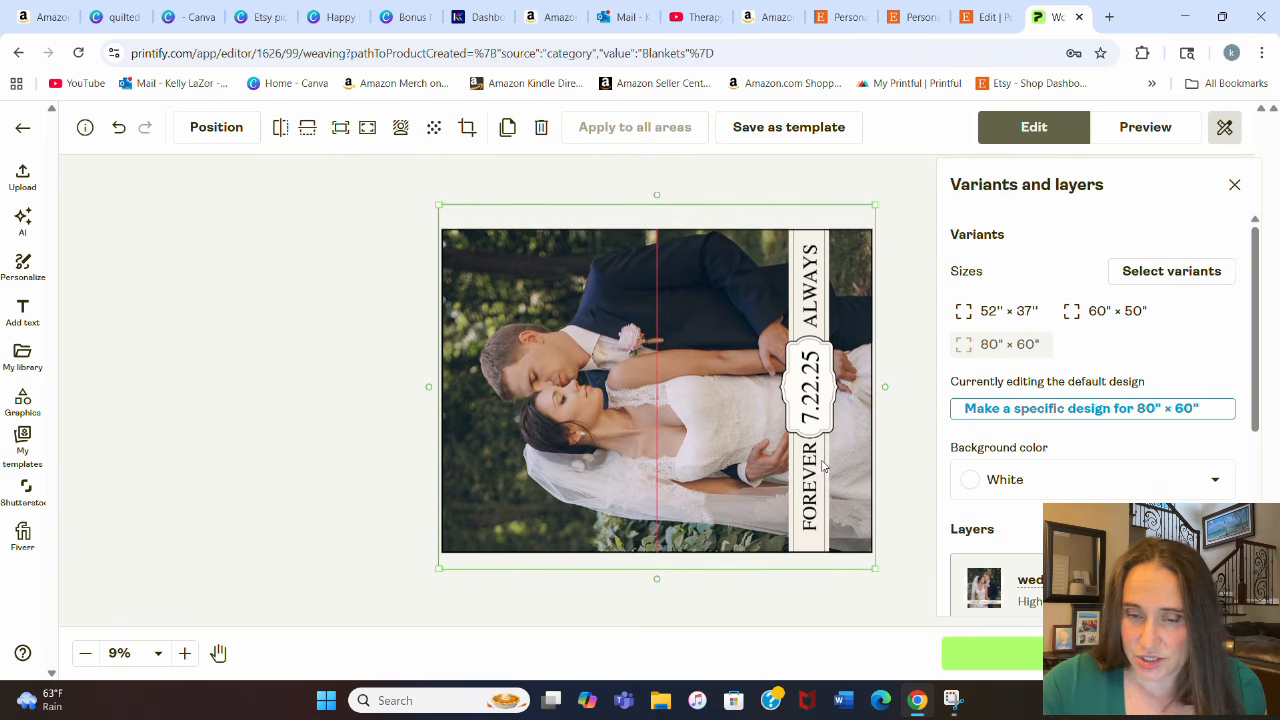
Step: Nudge the wedding design slightly lower on the blanket, and preview its fit on the 52" × 37", 60" × 50" and 80" × 60" sizes
{"action": "left_click_drag", "start_coordinate": [822, 461], "coordinate": [822, 465]}
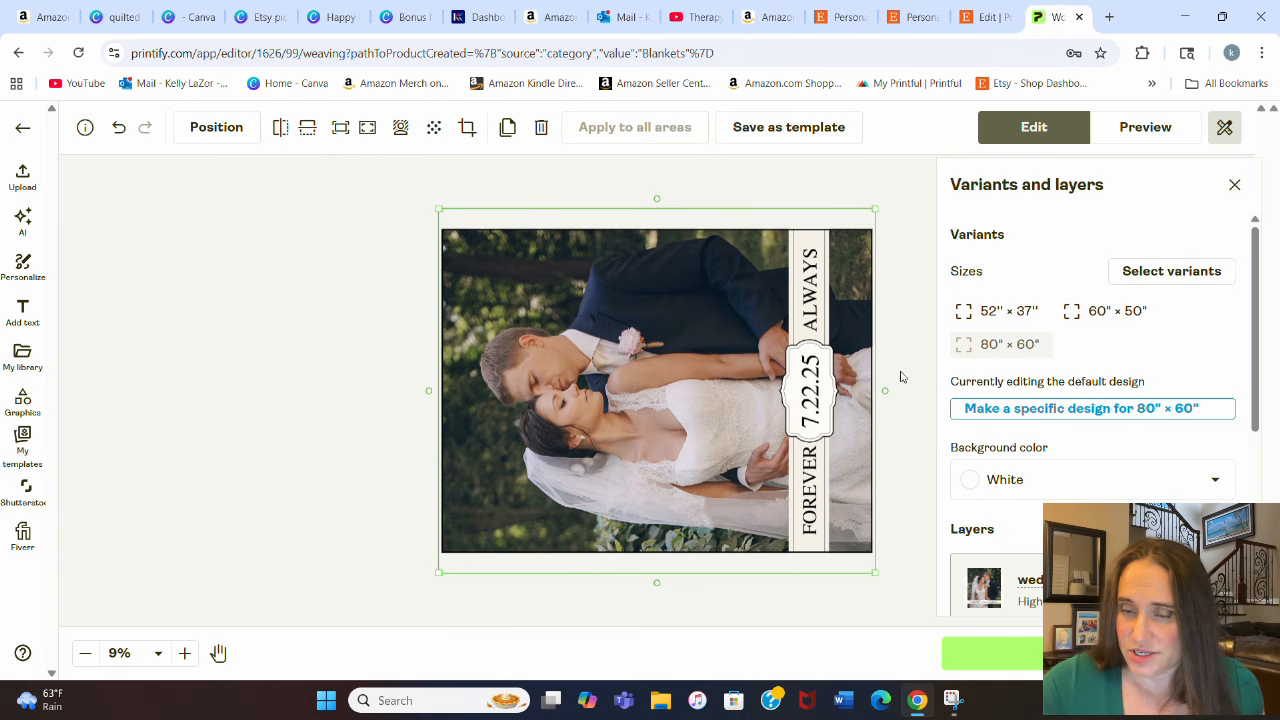
{"action": "left_click", "coordinate": [1080, 318]}
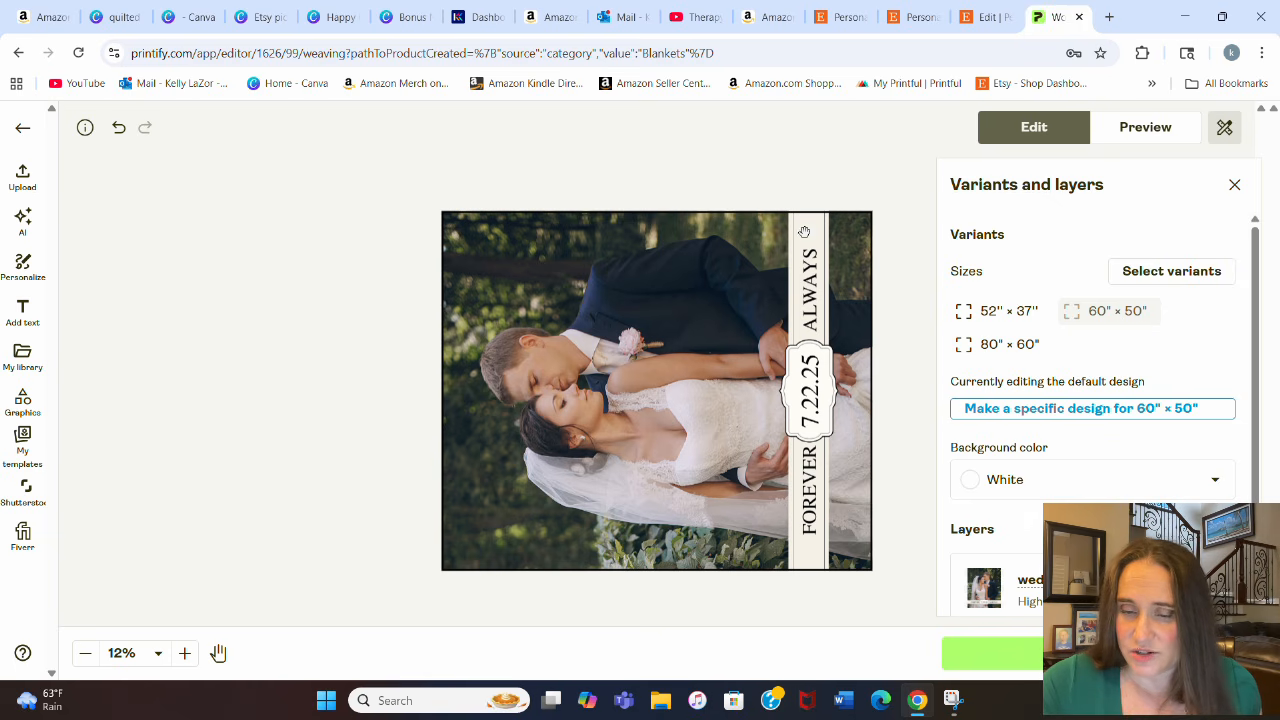
{"action": "left_click", "coordinate": [964, 318]}
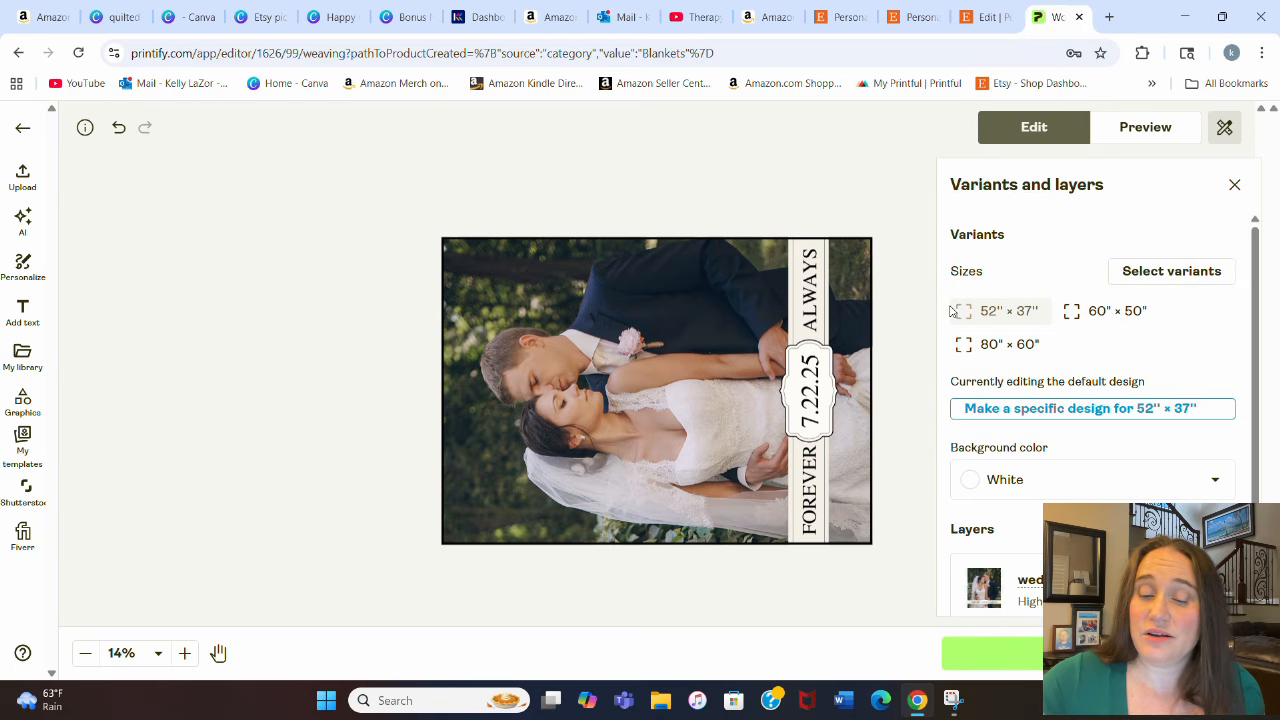
{"action": "left_click", "coordinate": [1071, 313]}
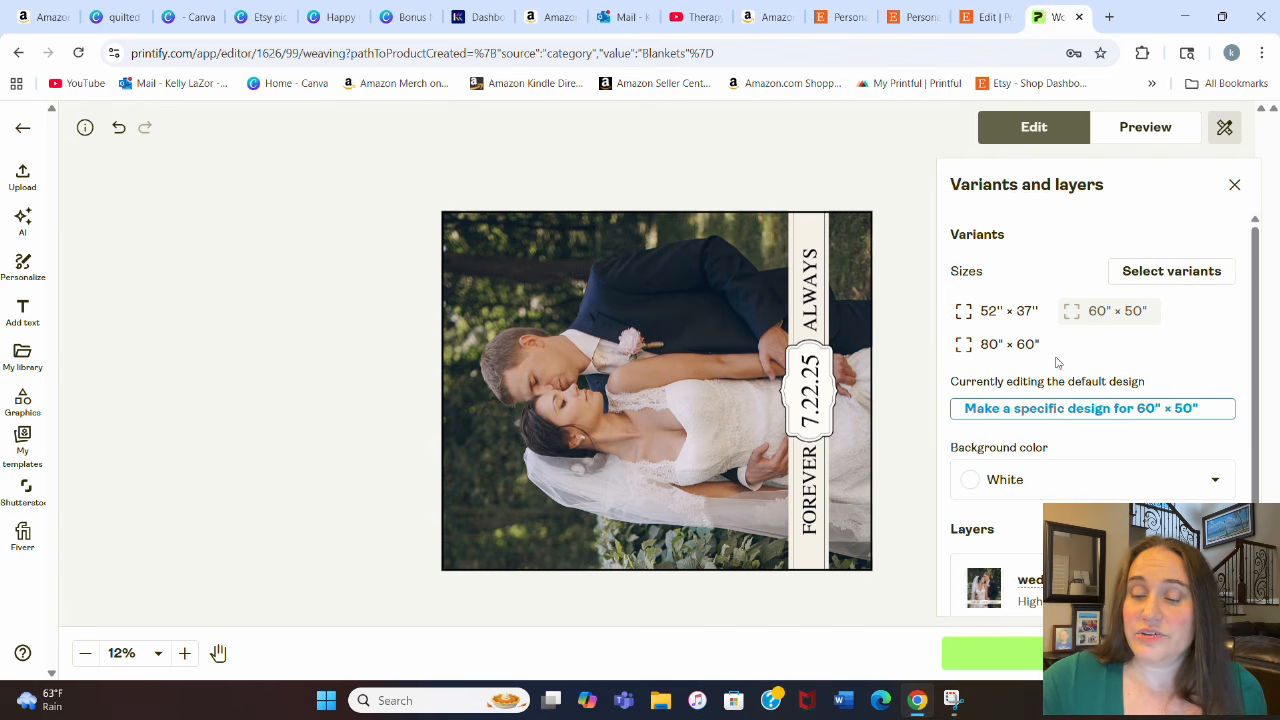
{"action": "left_click", "coordinate": [990, 348]}
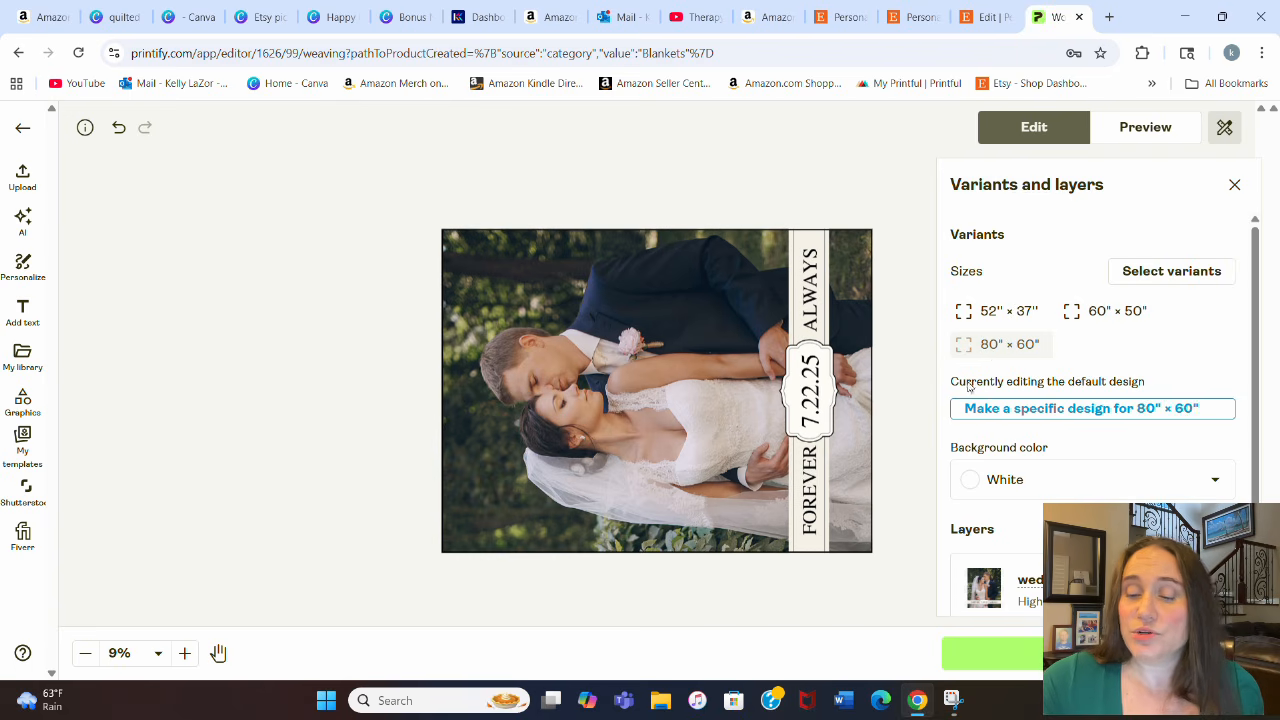
{"action": "left_click", "coordinate": [966, 316]}
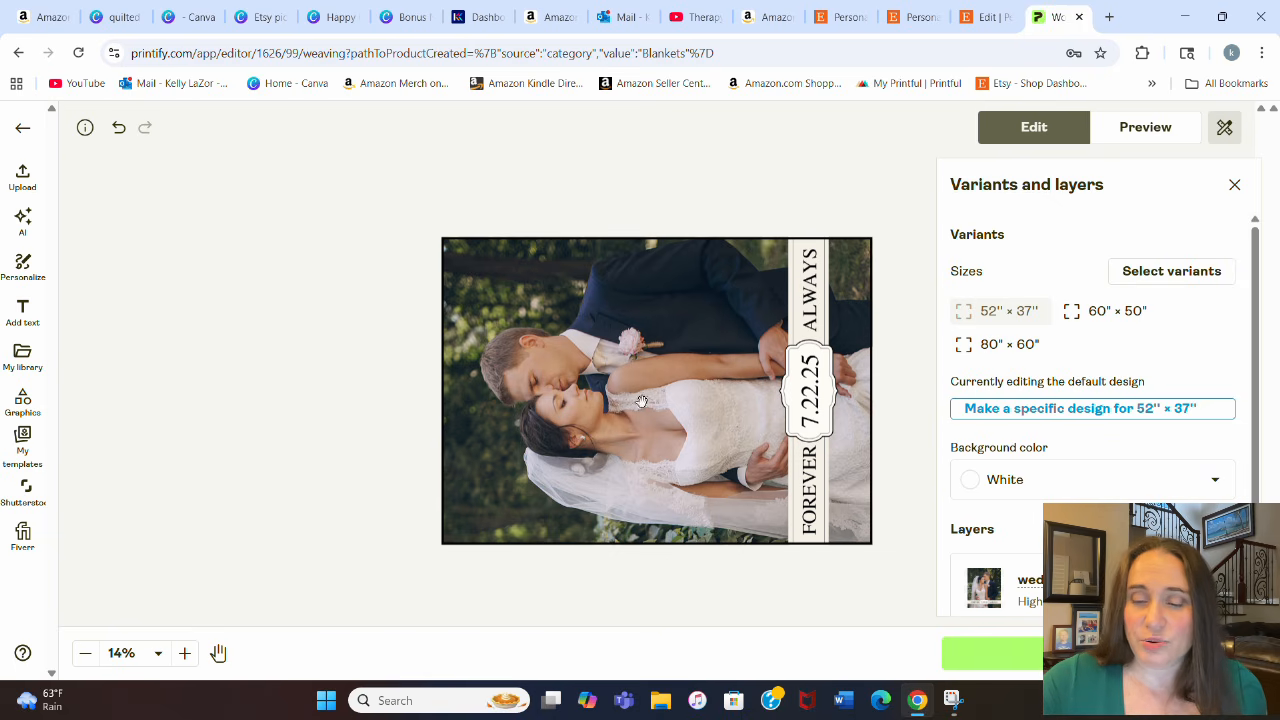
{"action": "left_click", "coordinate": [1155, 140]}
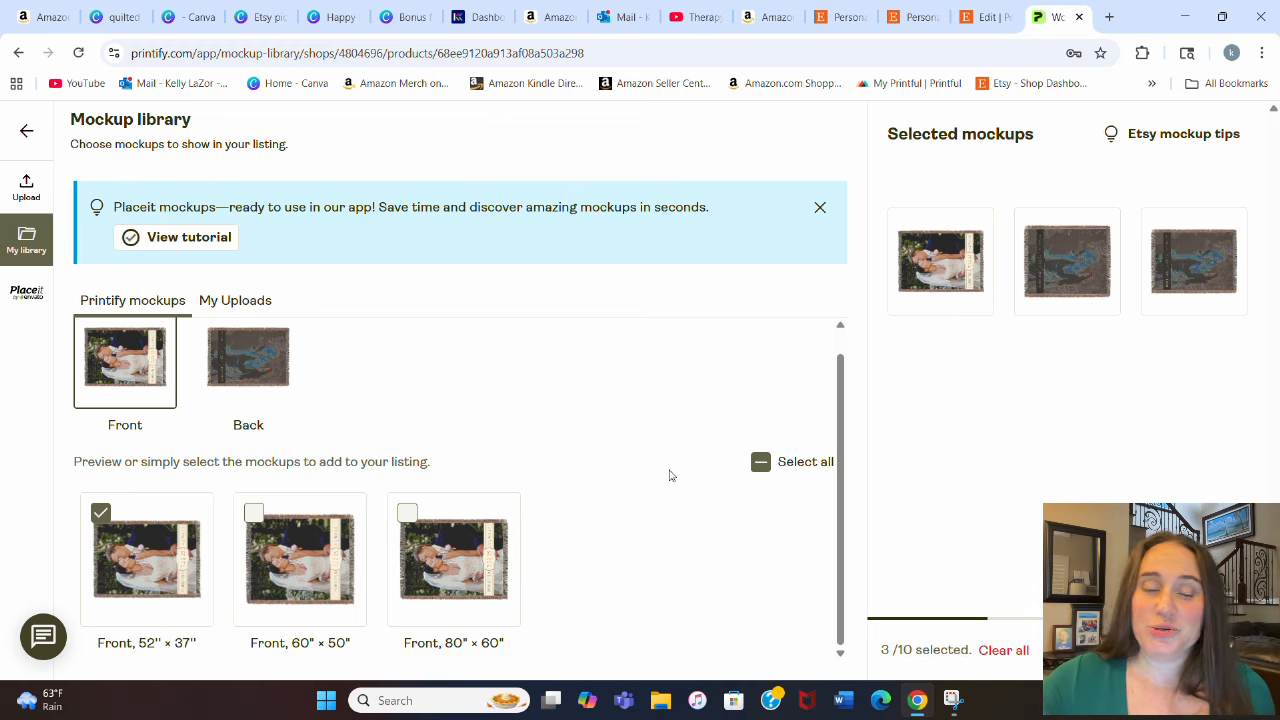
Step: Switch to Gooten in a new browser tab and choose Woven Blankets from the bestsellers in its product catalog
{"action": "left_click", "coordinate": [1112, 17]}
{"action": "left_click", "coordinate": [413, 345]}
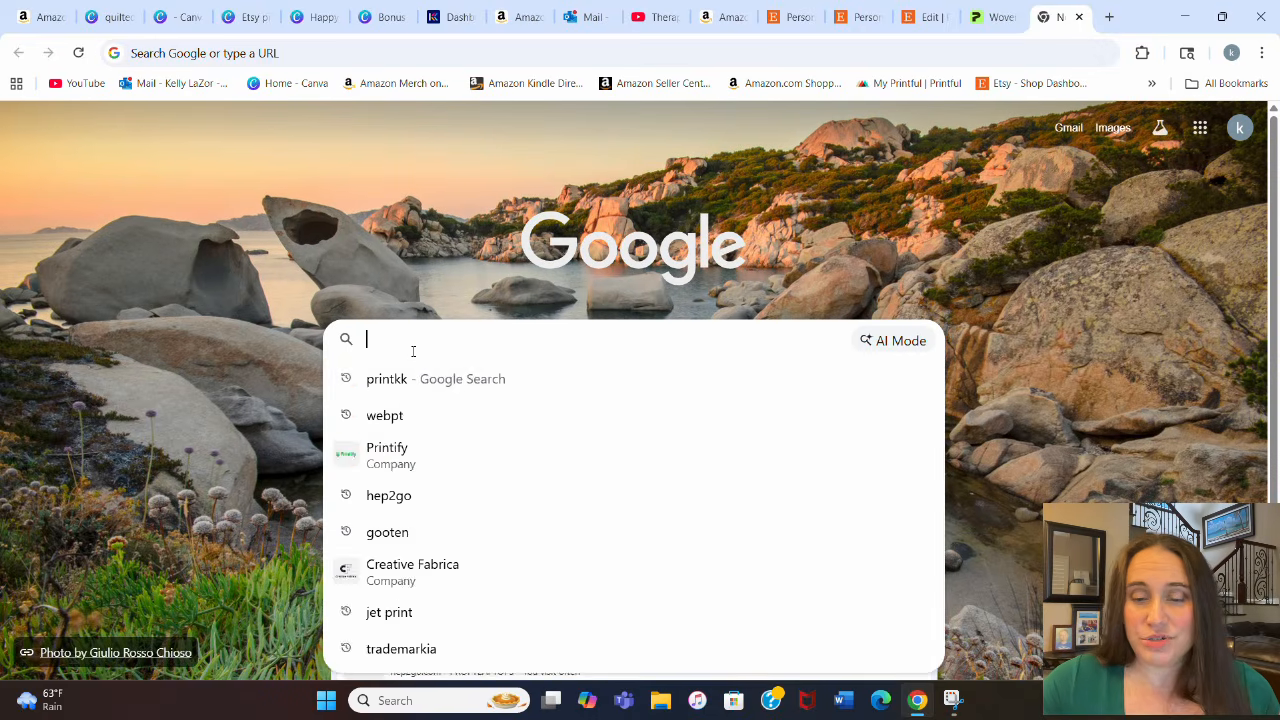
{"action": "type", "text": "gooten"}
{"action": "key", "text": "Return"}
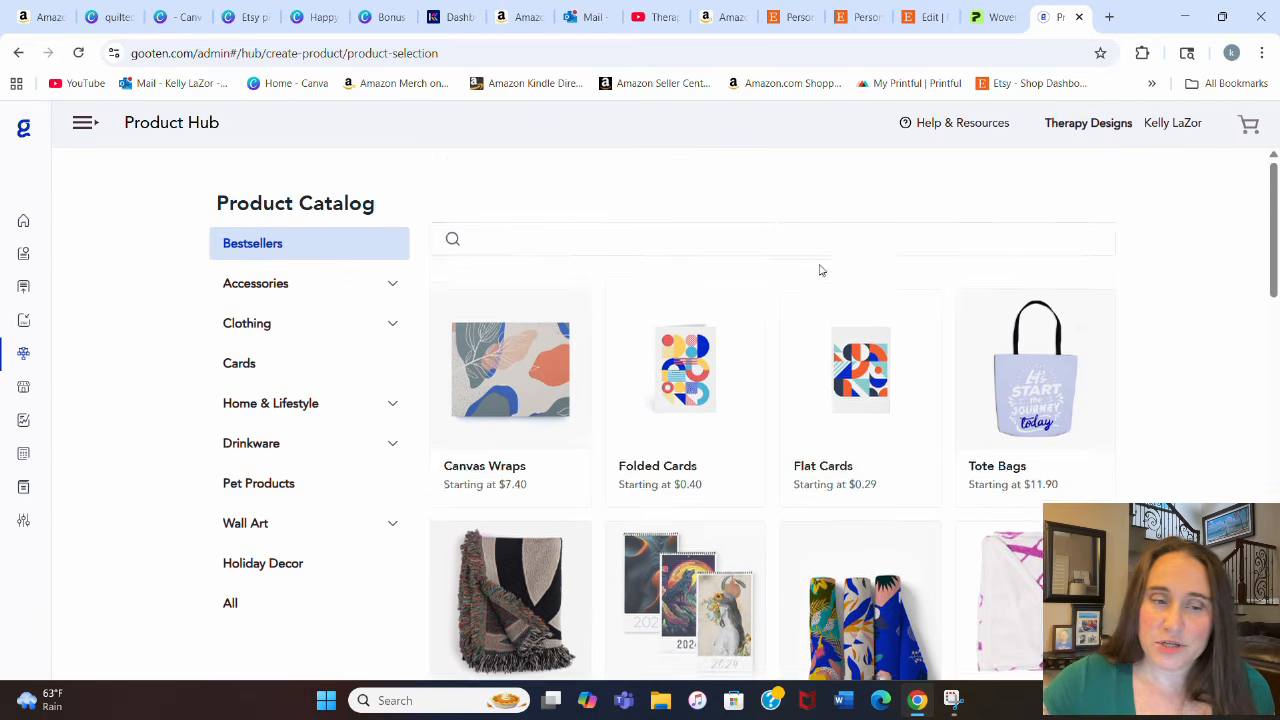
{"action": "scroll", "coordinate": [1137, 282], "scroll_direction": "down", "scroll_amount": 3}
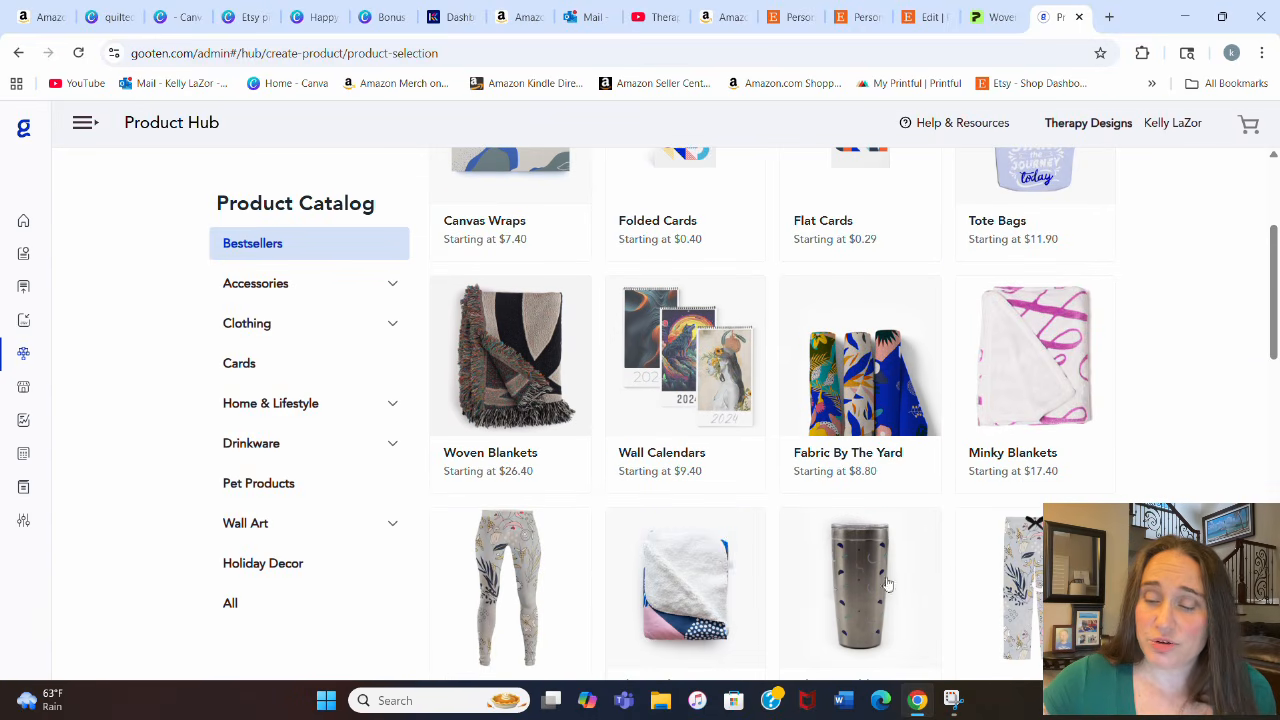
{"action": "left_click", "coordinate": [487, 390]}
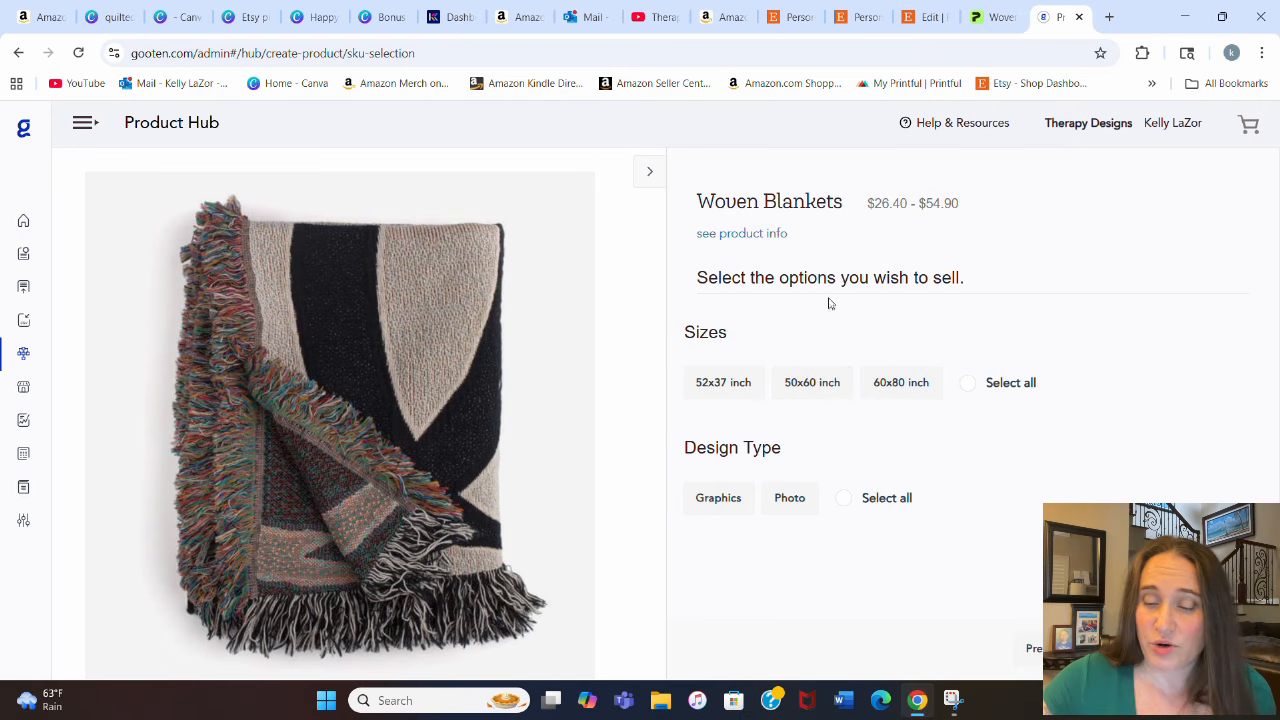
Step: Include all three sizes, 52x37, 50x60 and 60x80 inch, with the Photo design type, and continue to the artwork stage
{"action": "scroll", "coordinate": [360, 370], "scroll_direction": "down", "scroll_amount": 1}
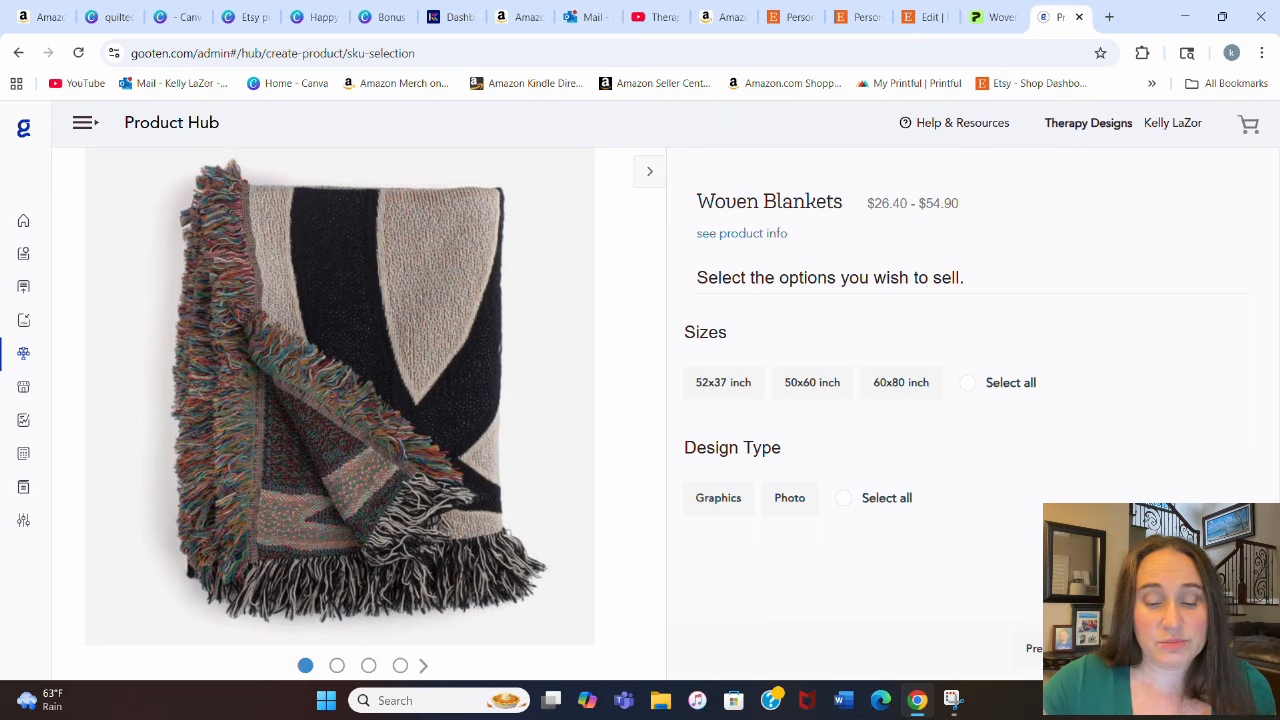
{"action": "left_click", "coordinate": [1190, 648]}
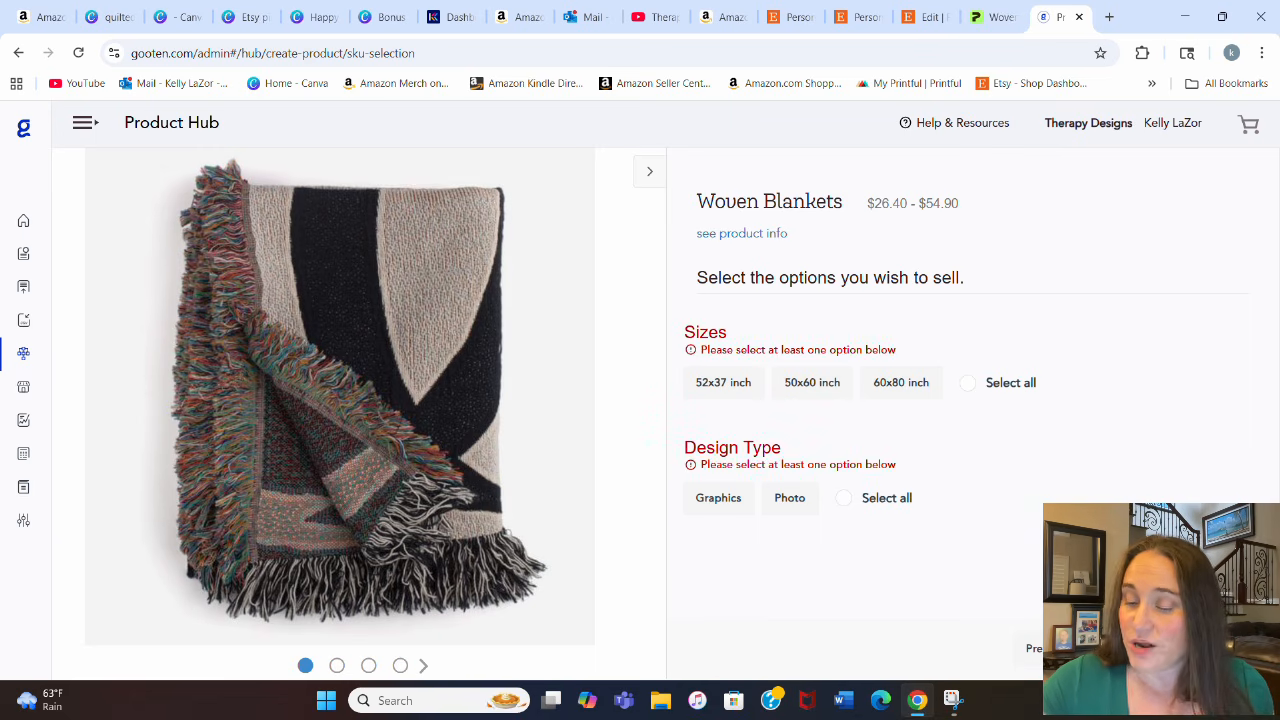
{"action": "left_click", "coordinate": [970, 384]}
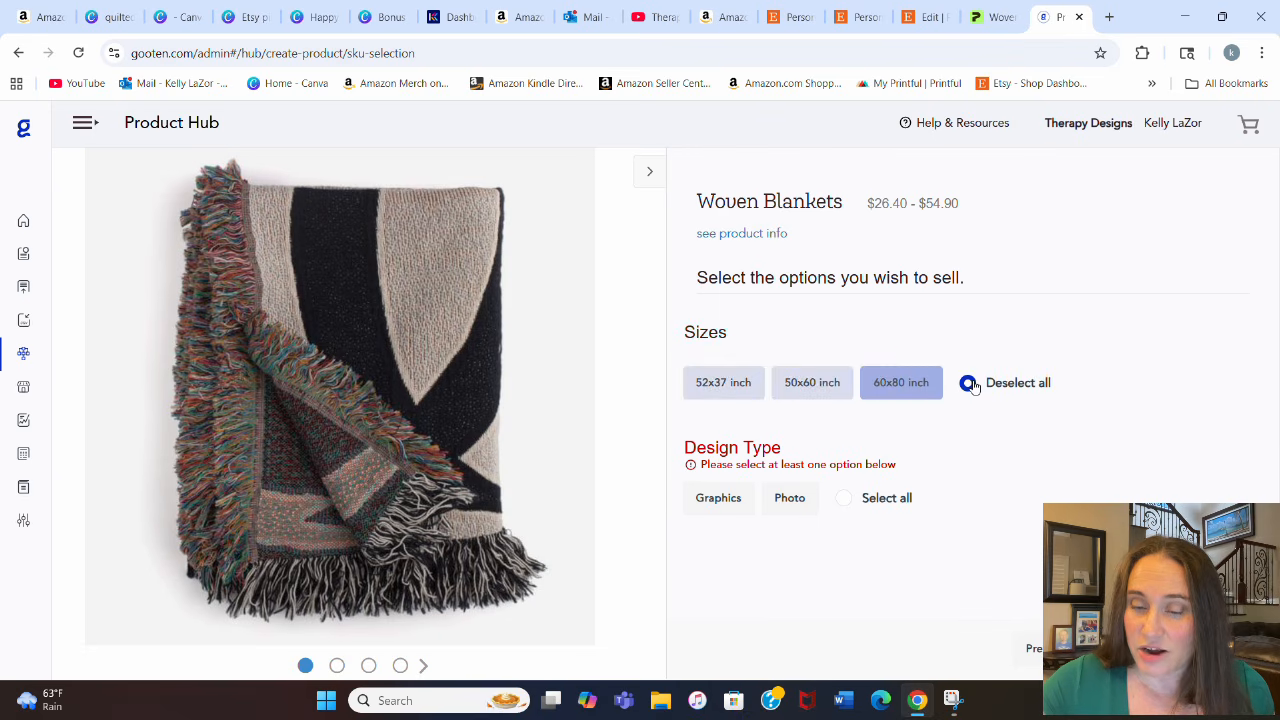
{"action": "left_click", "coordinate": [789, 500]}
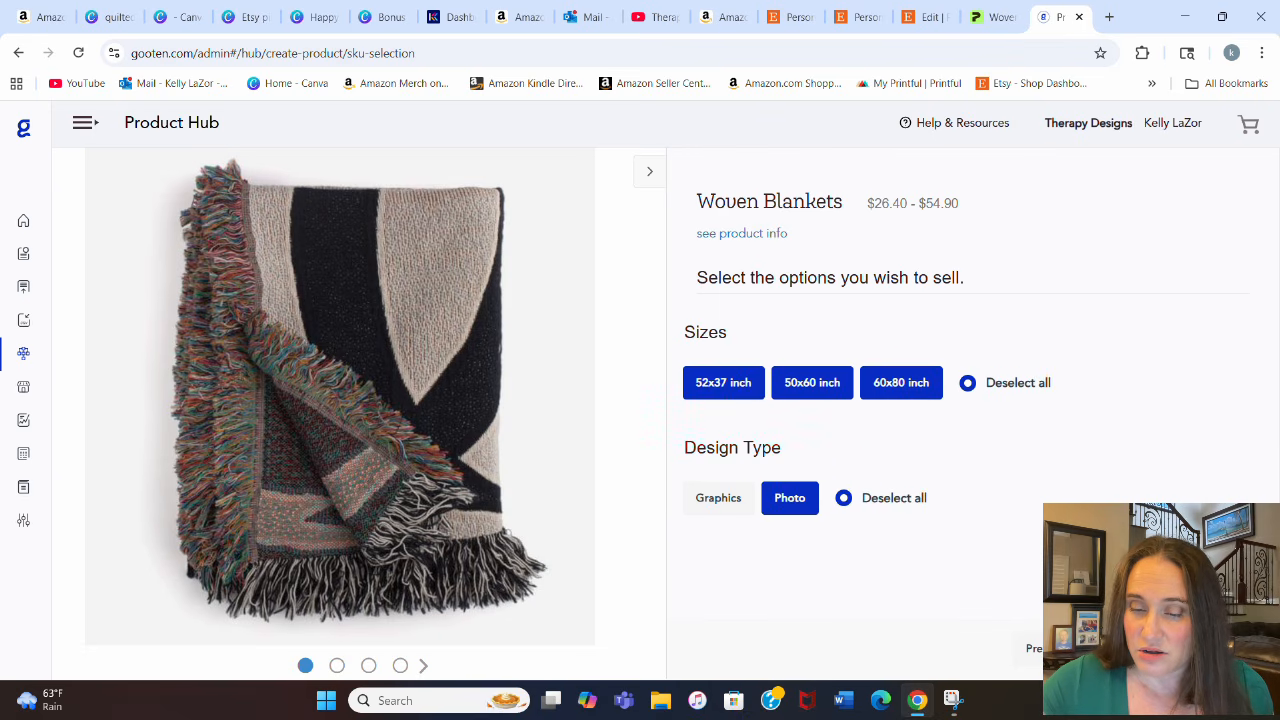
{"action": "left_click", "coordinate": [1190, 648]}
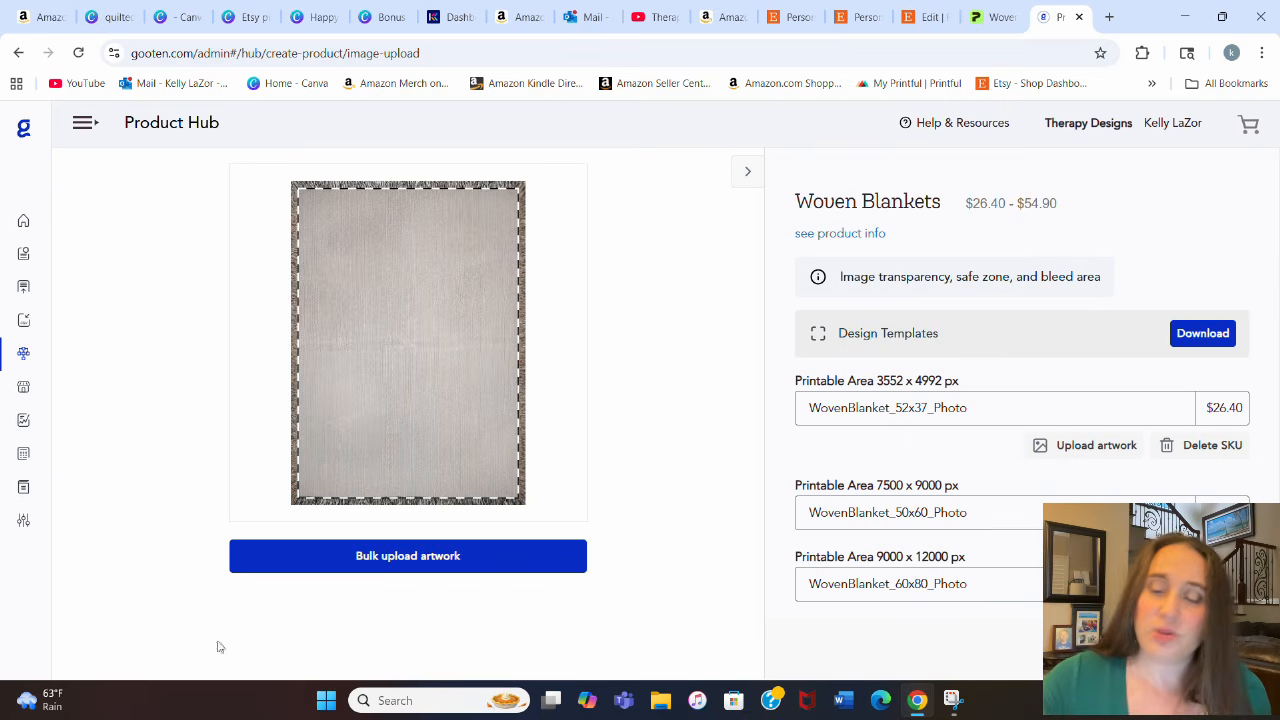
Step: Apply the wedding photo artwork to all three blanket sizes, shift it left to centre it, and generate the mockup preview
{"action": "left_click", "coordinate": [435, 556]}
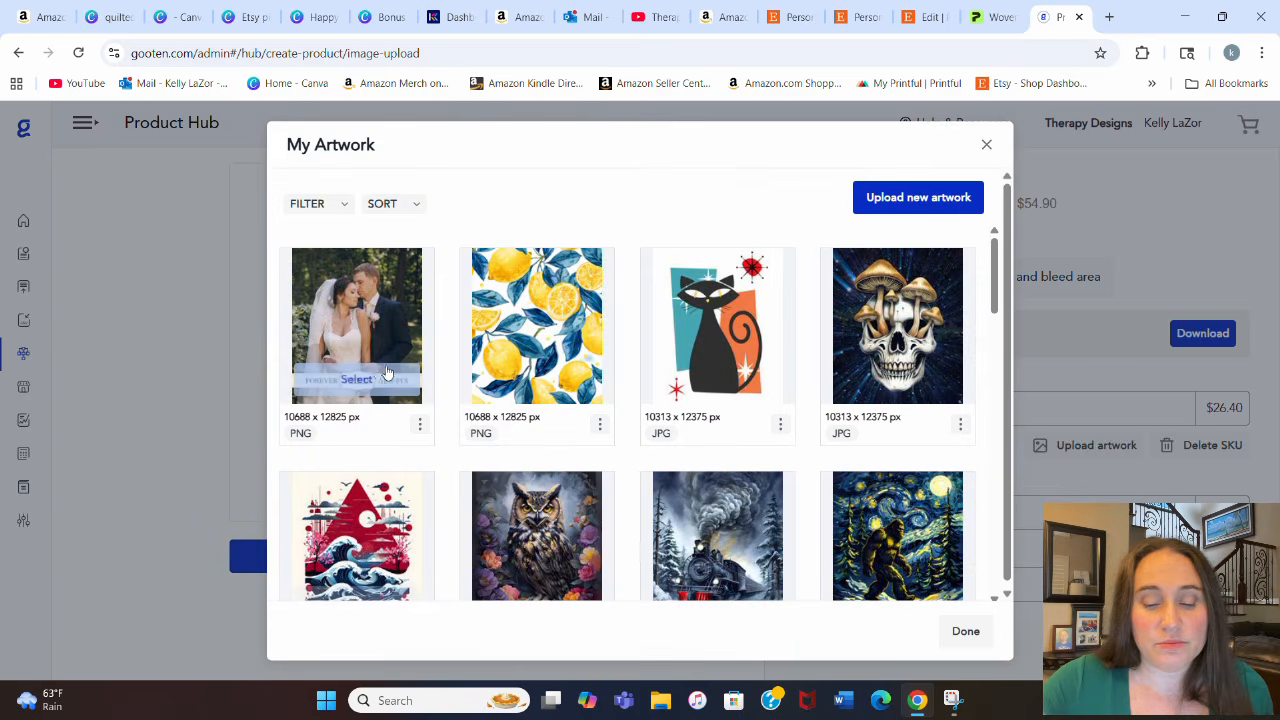
{"action": "left_click", "coordinate": [354, 378]}
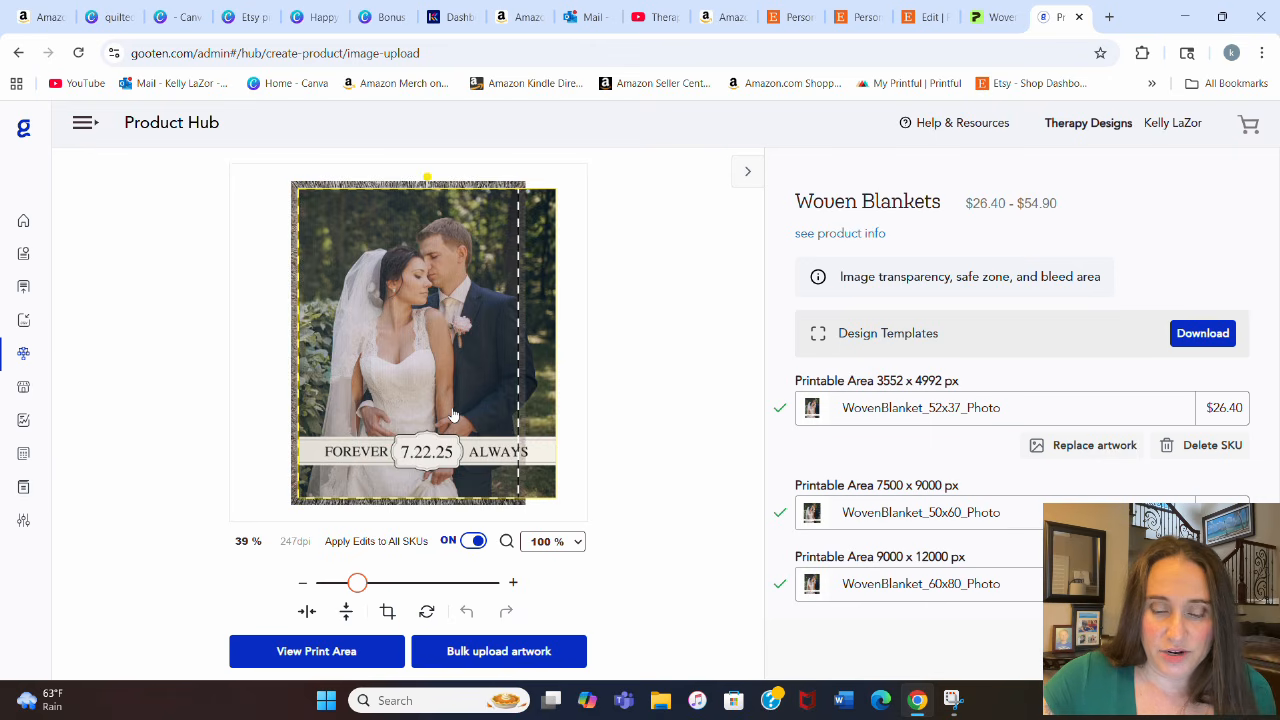
{"action": "left_click_drag", "start_coordinate": [456, 416], "coordinate": [437, 413]}
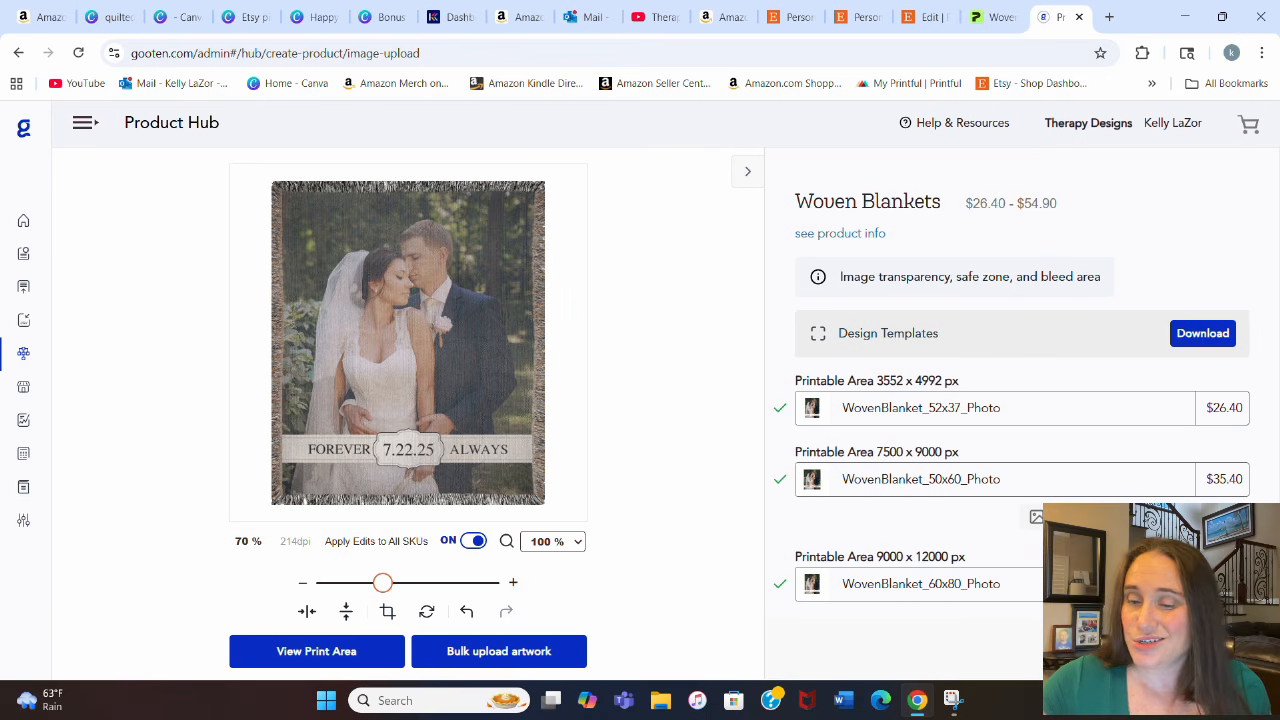
{"action": "left_click", "coordinate": [1200, 647]}
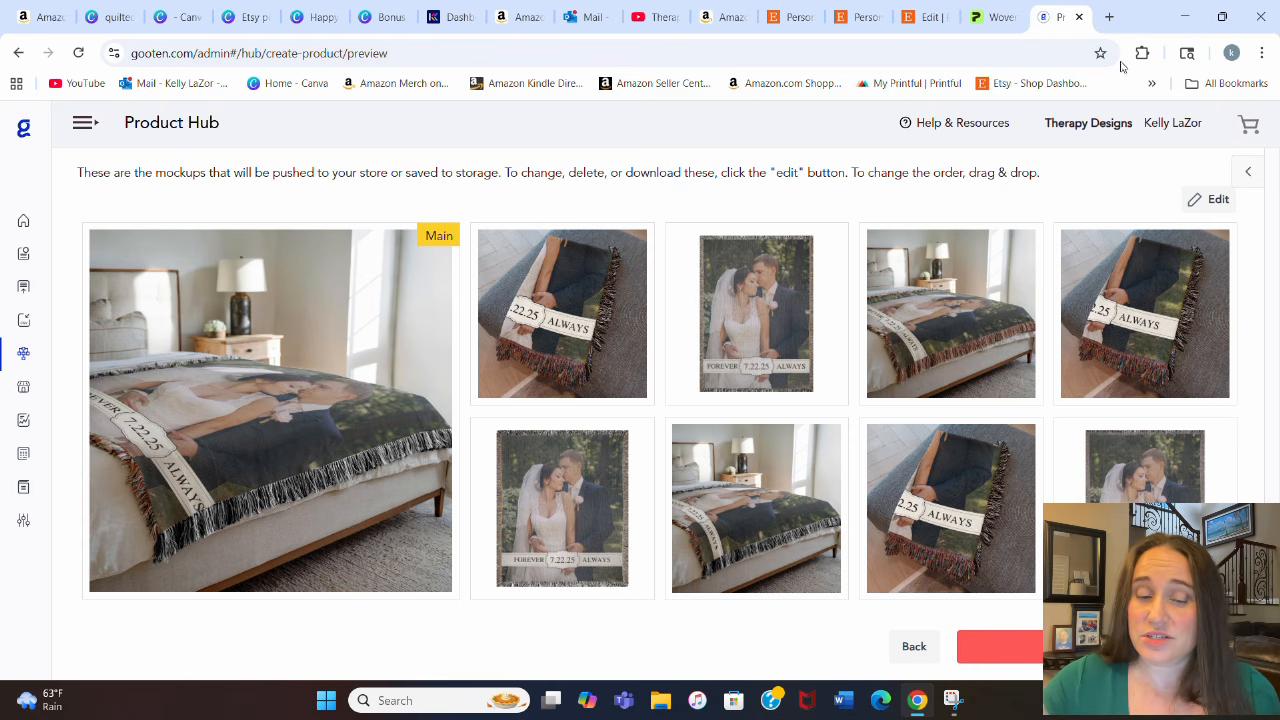
Step: Switch to Outlook in a new browser tab and read Gooten's support e-mail about its acquisition and outstanding orders
{"action": "left_click", "coordinate": [1109, 16]}
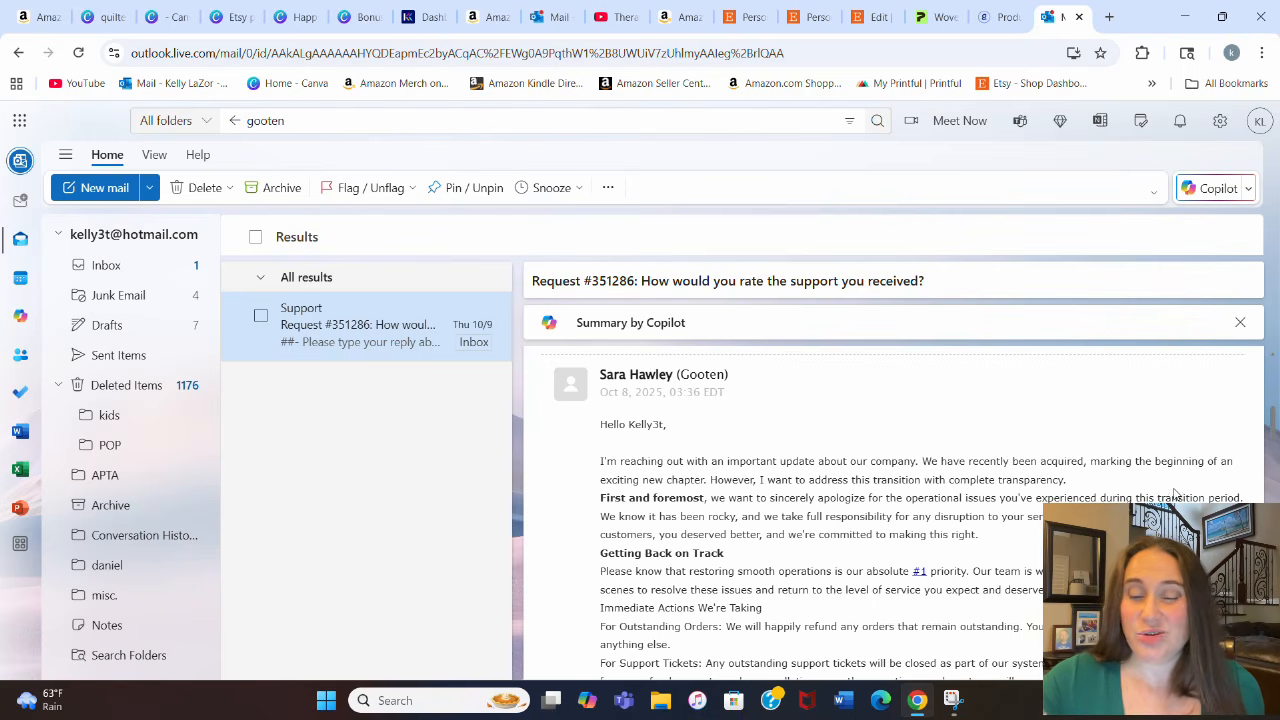
{"action": "scroll", "coordinate": [1100, 450], "scroll_direction": "down", "scroll_amount": 1}
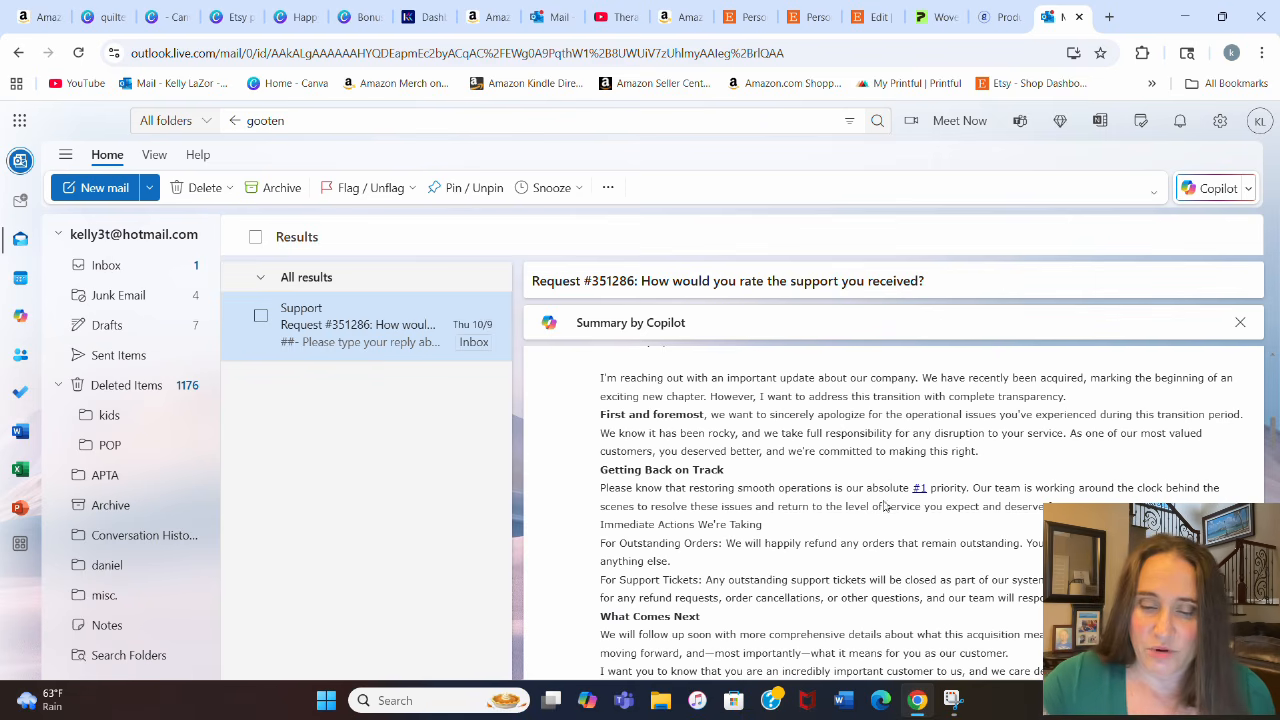
{"action": "scroll", "coordinate": [890, 500], "scroll_direction": "down", "scroll_amount": 3}
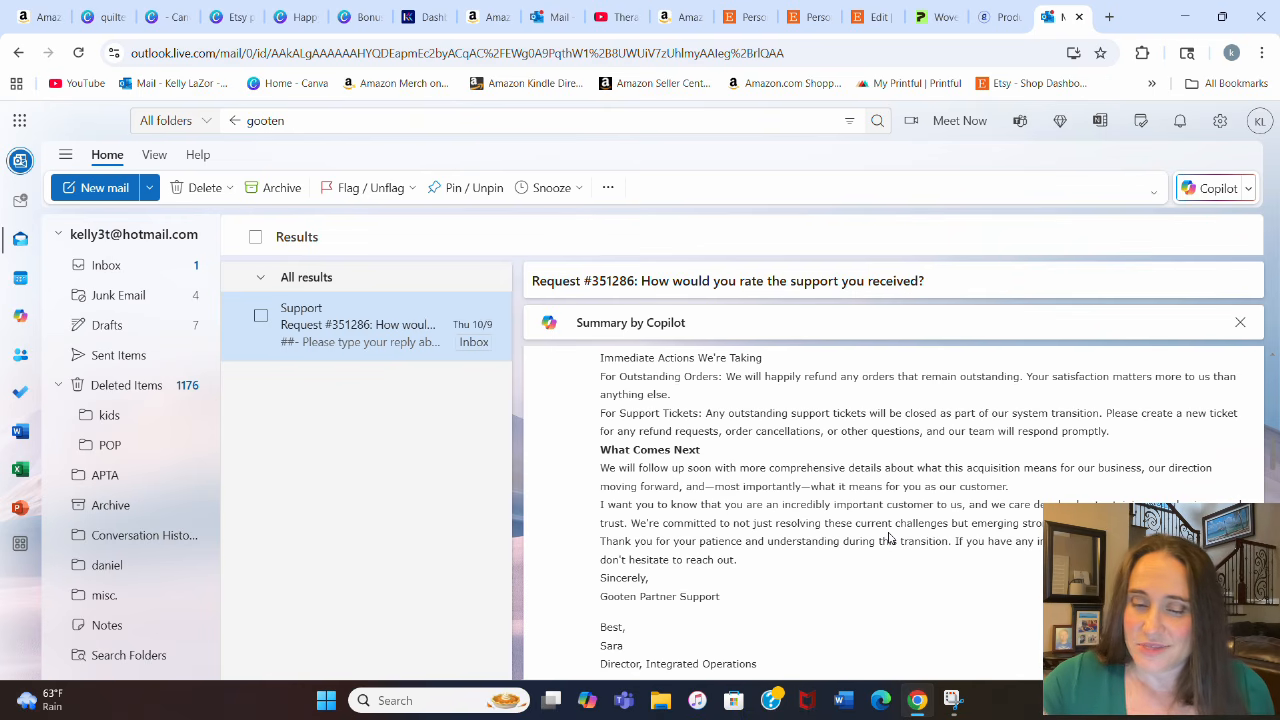
{"action": "scroll", "coordinate": [885, 538], "scroll_direction": "up", "scroll_amount": 2}
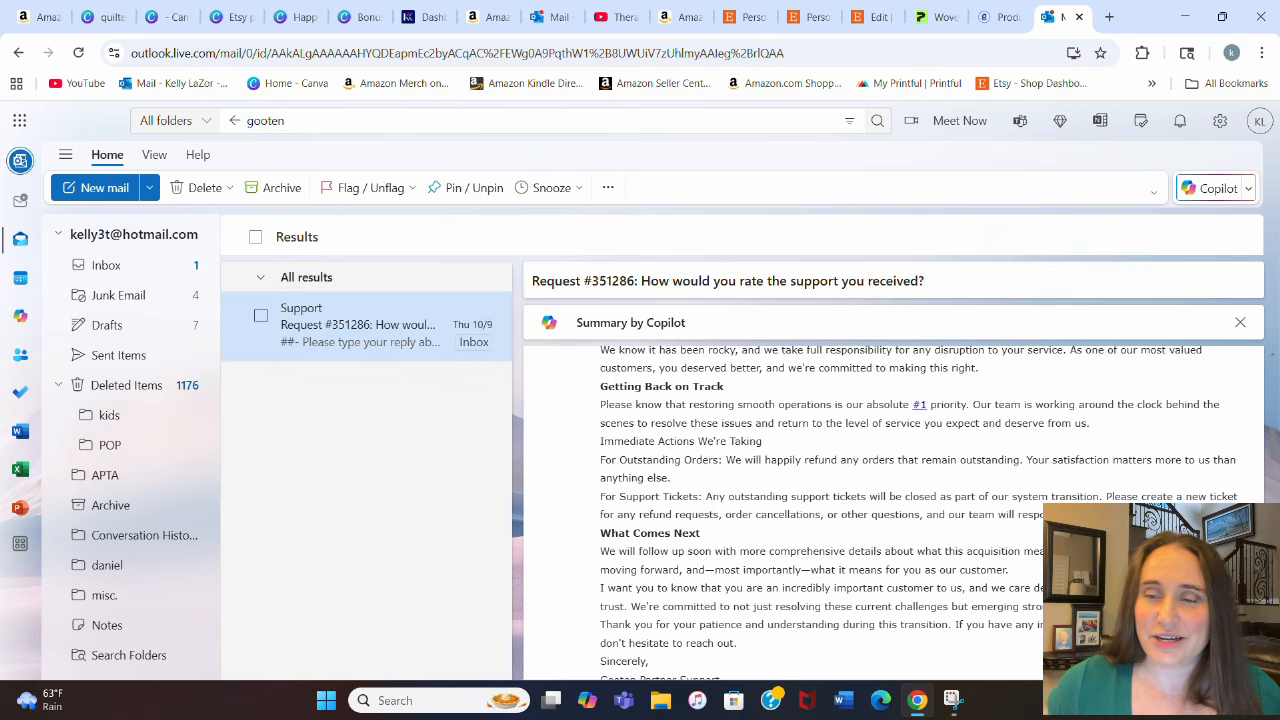
Step: Switch to the Etsy listing editor for the wedding photo woven blanket and examine its title and listing photos
{"action": "left_click", "coordinate": [800, 12]}
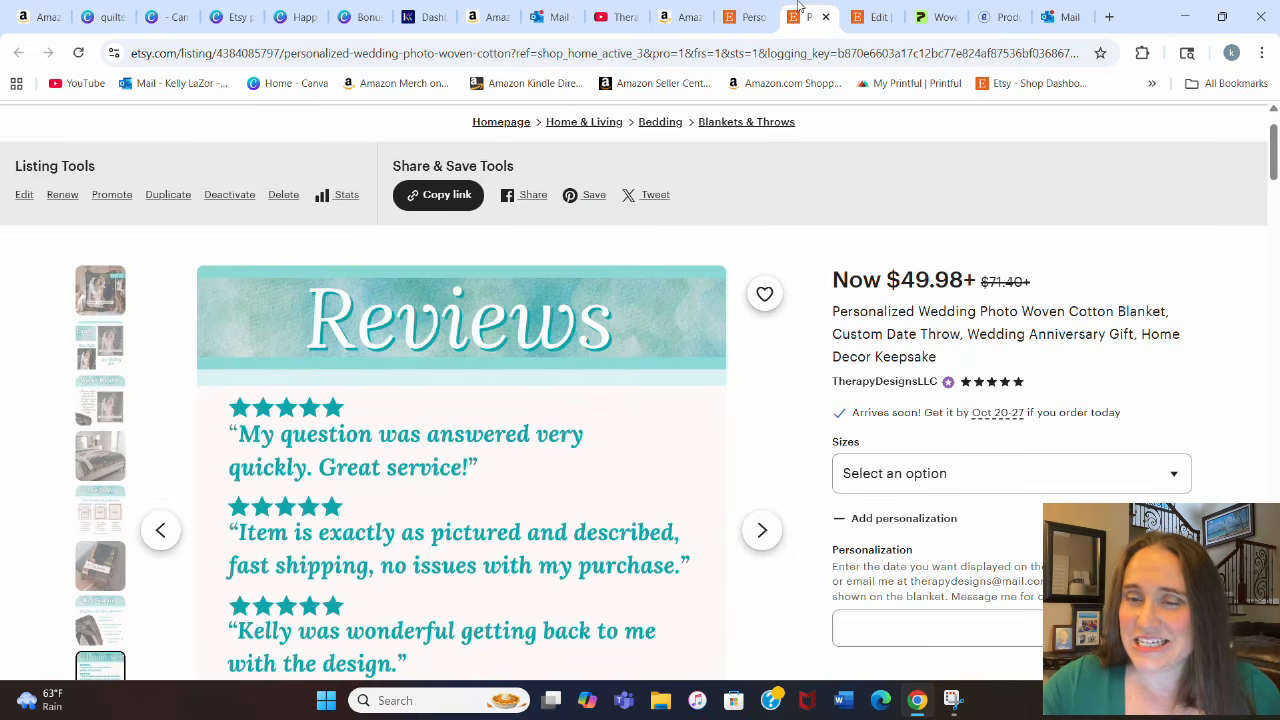
{"action": "left_click", "coordinate": [869, 18]}
{"action": "scroll", "coordinate": [929, 408], "scroll_direction": "up", "scroll_amount": 3}
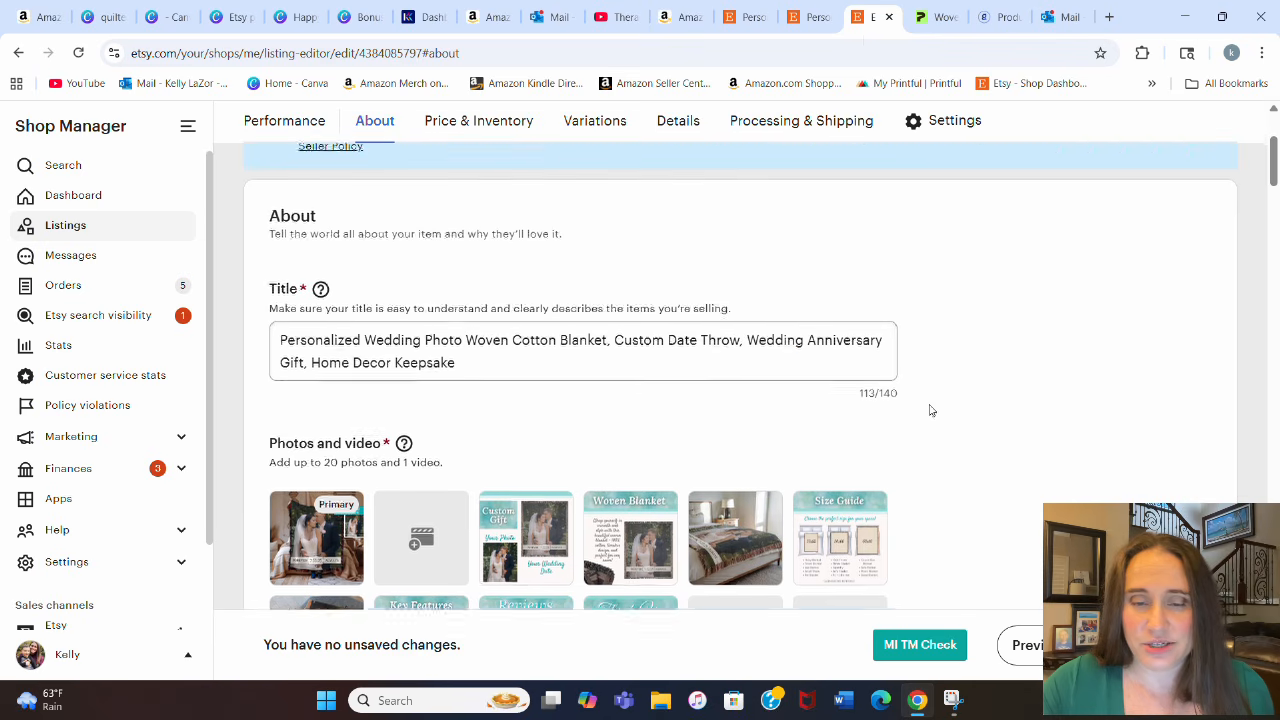
{"action": "scroll", "coordinate": [910, 380], "scroll_direction": "down", "scroll_amount": 1}
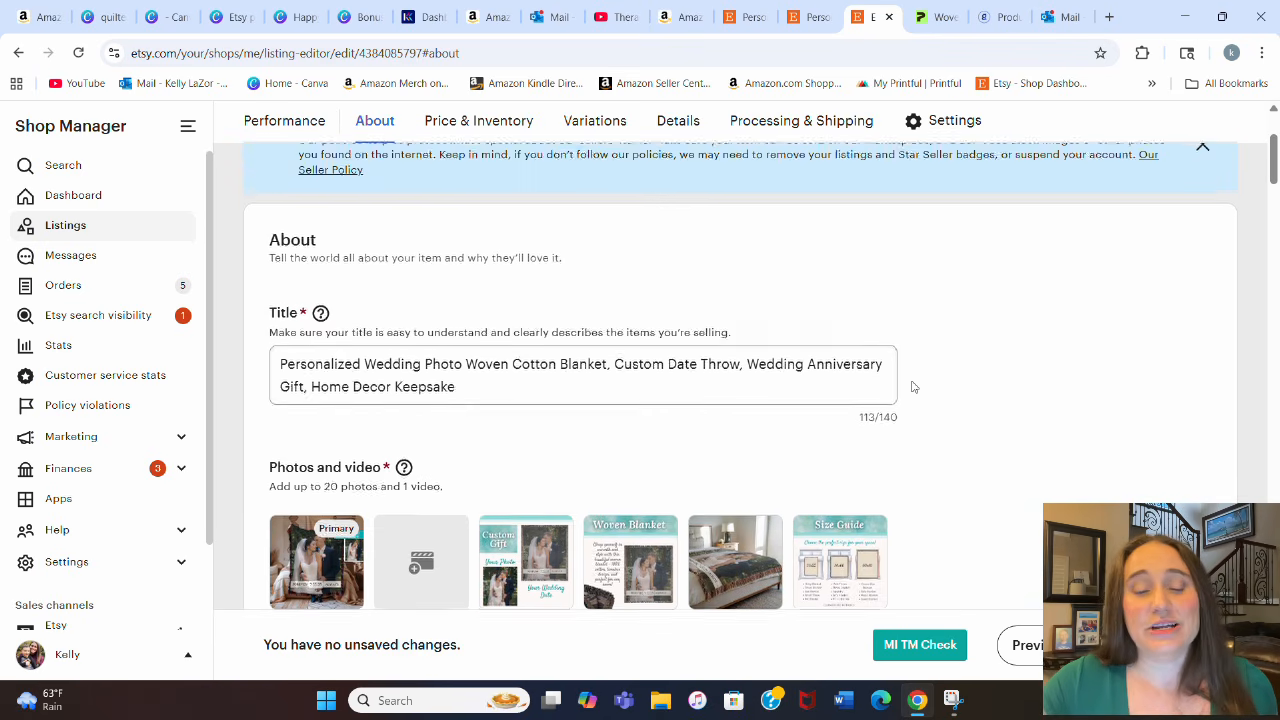
{"action": "scroll", "coordinate": [977, 325], "scroll_direction": "down", "scroll_amount": 2}
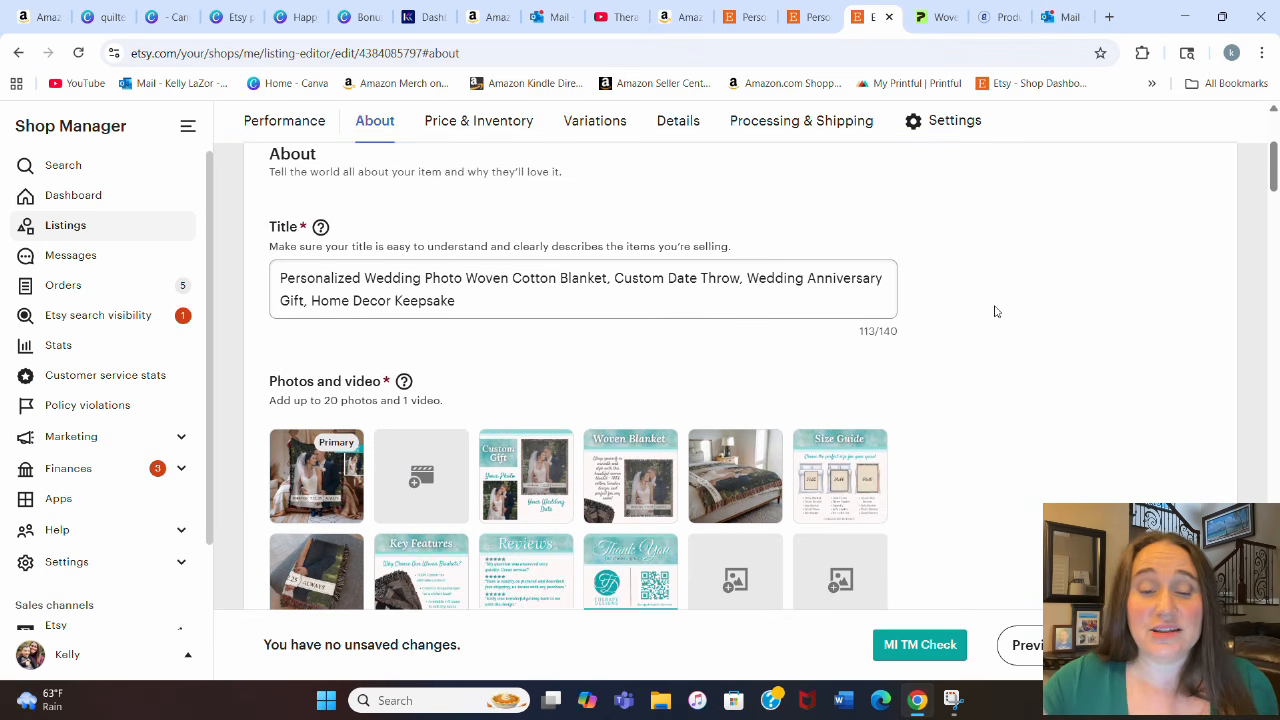
{"action": "scroll", "coordinate": [421, 217], "scroll_direction": "down", "scroll_amount": 1}
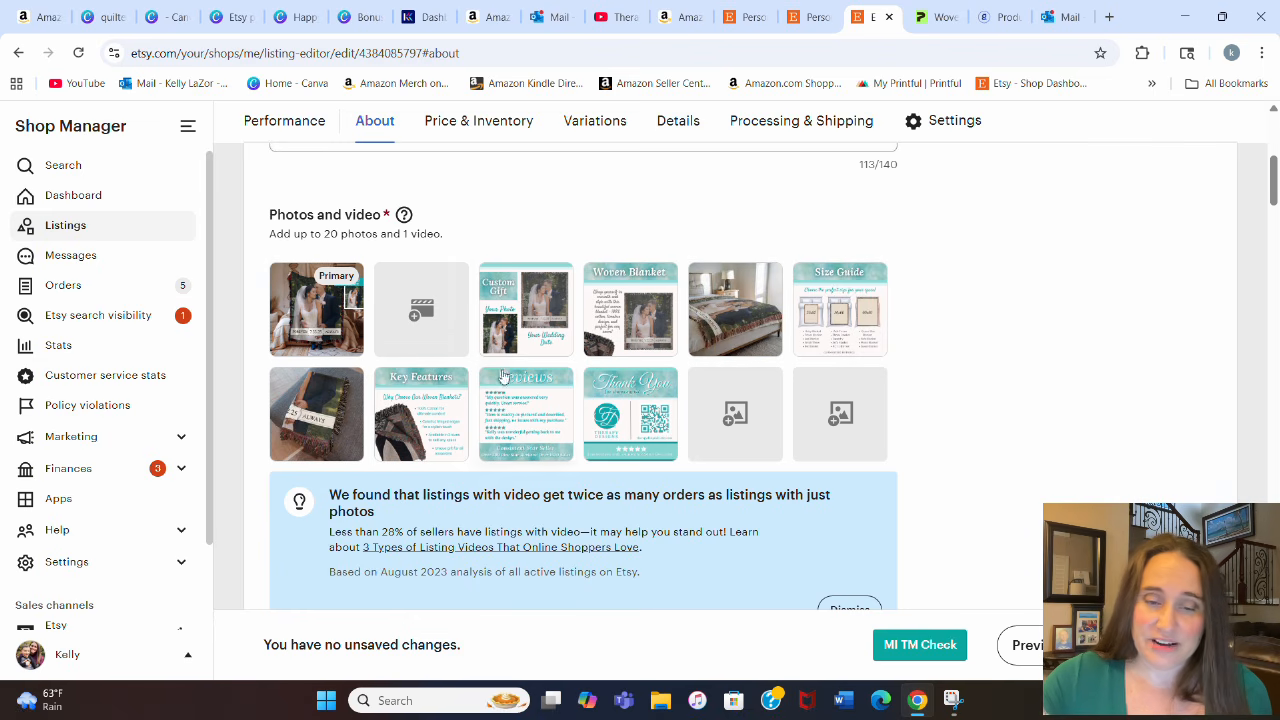
{"action": "scroll", "coordinate": [1013, 170], "scroll_direction": "down", "scroll_amount": 1}
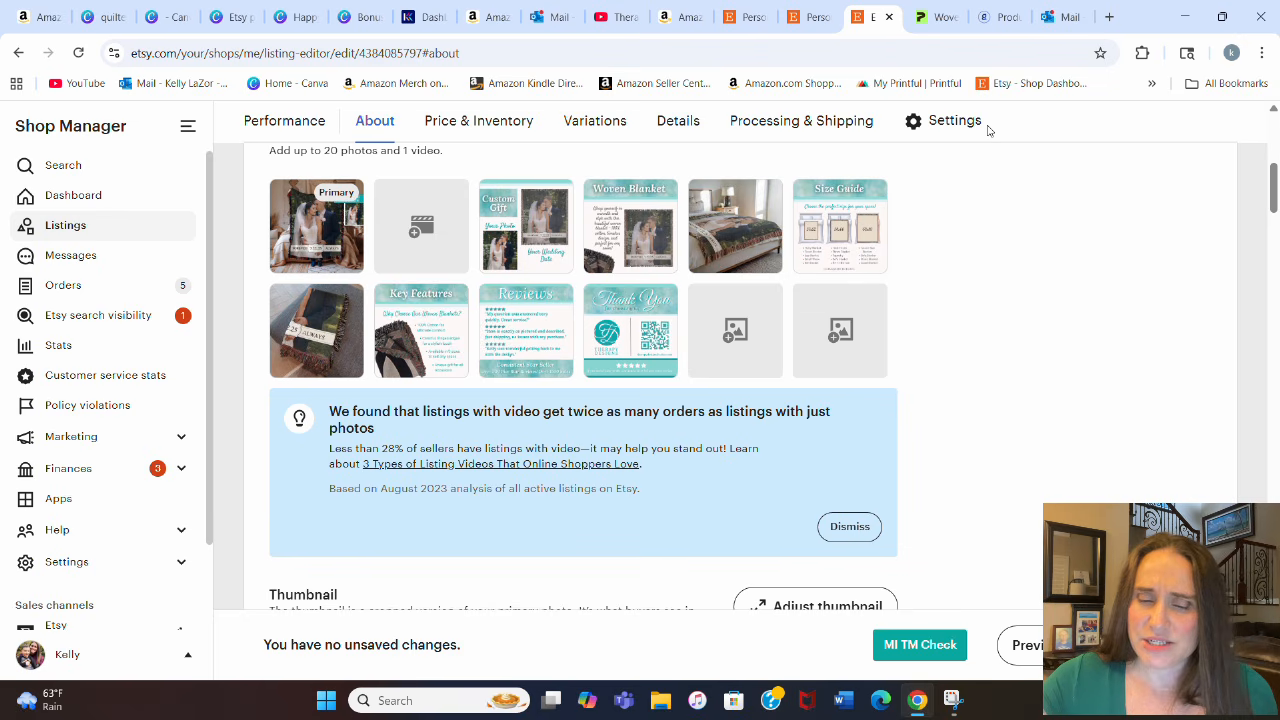
Step: Read through the listing's description, covering its introduction, product features, care instructions and closing note
{"action": "scroll", "coordinate": [975, 131], "scroll_direction": "down", "scroll_amount": 3}
{"action": "scroll", "coordinate": [330, 393], "scroll_direction": "down", "scroll_amount": 4}
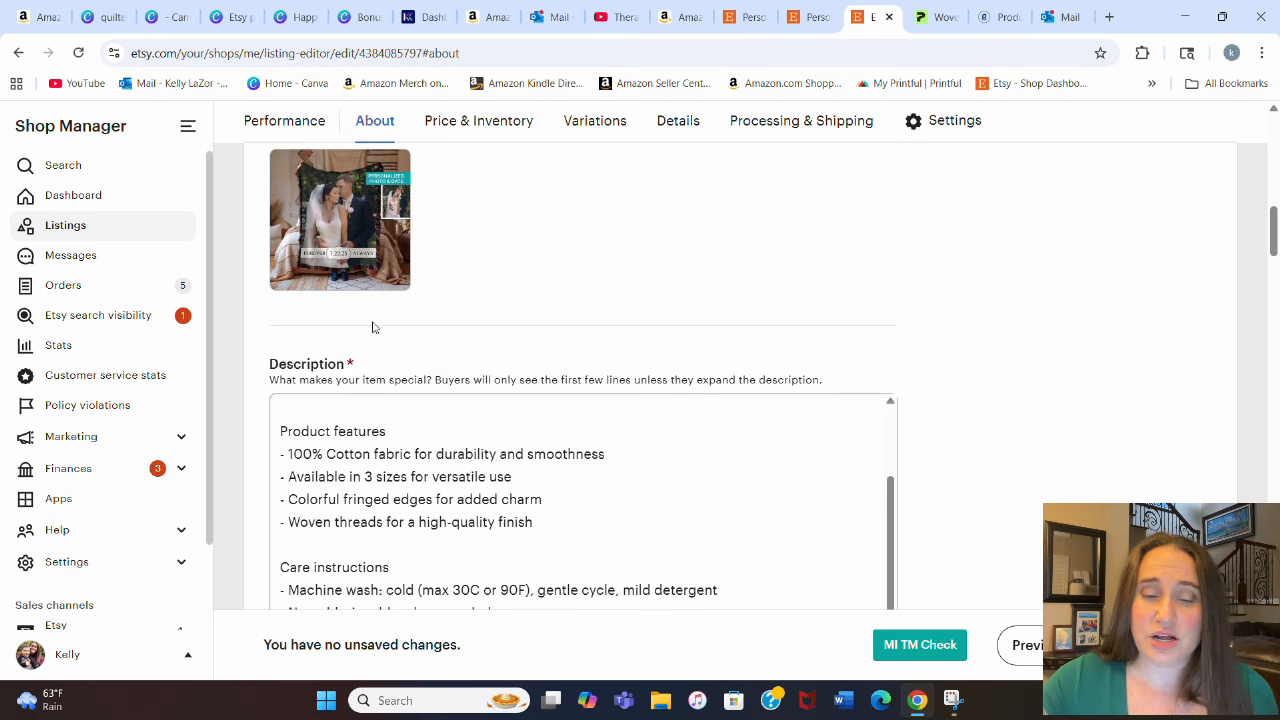
{"action": "scroll", "coordinate": [563, 474], "scroll_direction": "up", "scroll_amount": 2}
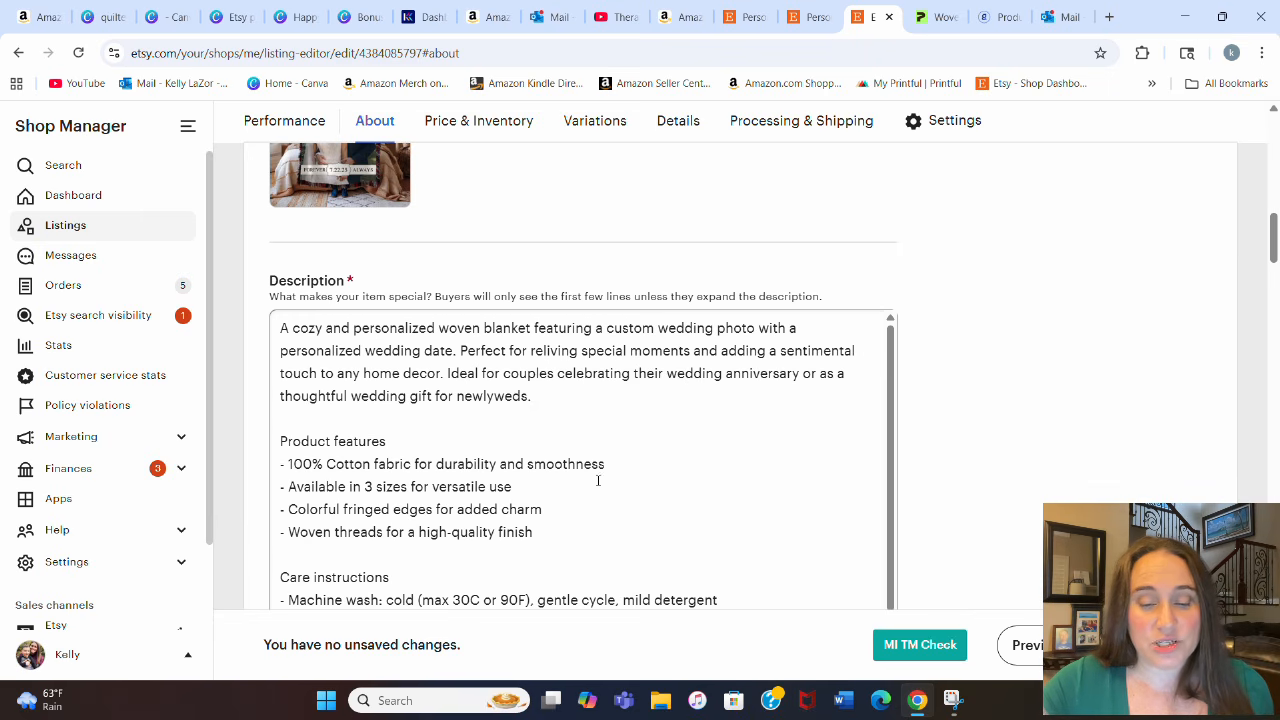
{"action": "scroll", "coordinate": [402, 483], "scroll_direction": "down", "scroll_amount": 3}
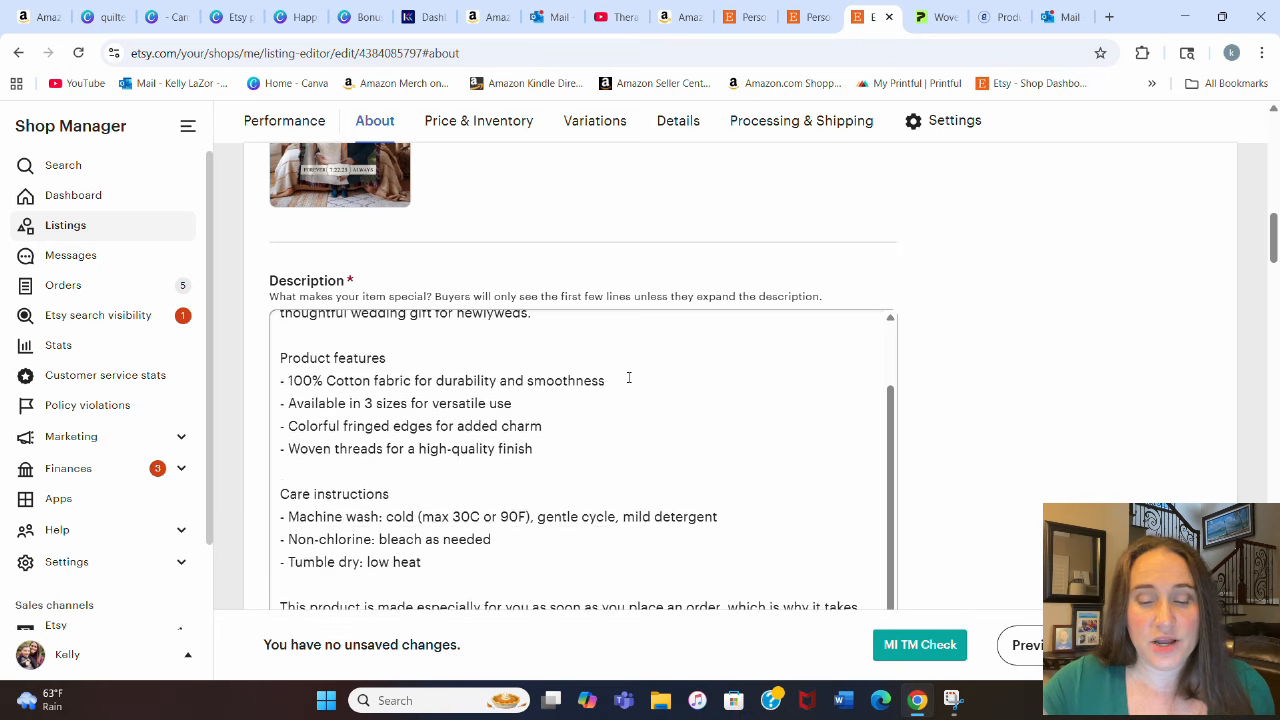
{"action": "scroll", "coordinate": [355, 498], "scroll_direction": "down", "scroll_amount": 3}
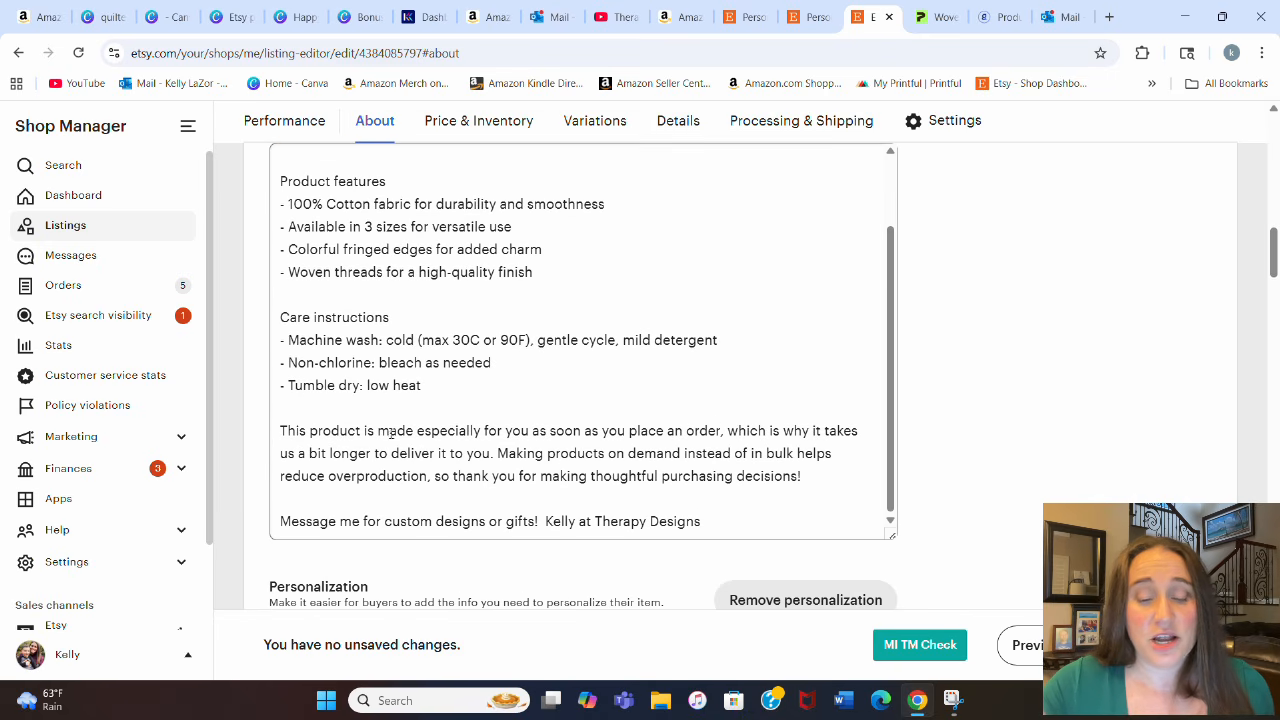
{"action": "scroll", "coordinate": [817, 414], "scroll_direction": "down", "scroll_amount": 3}
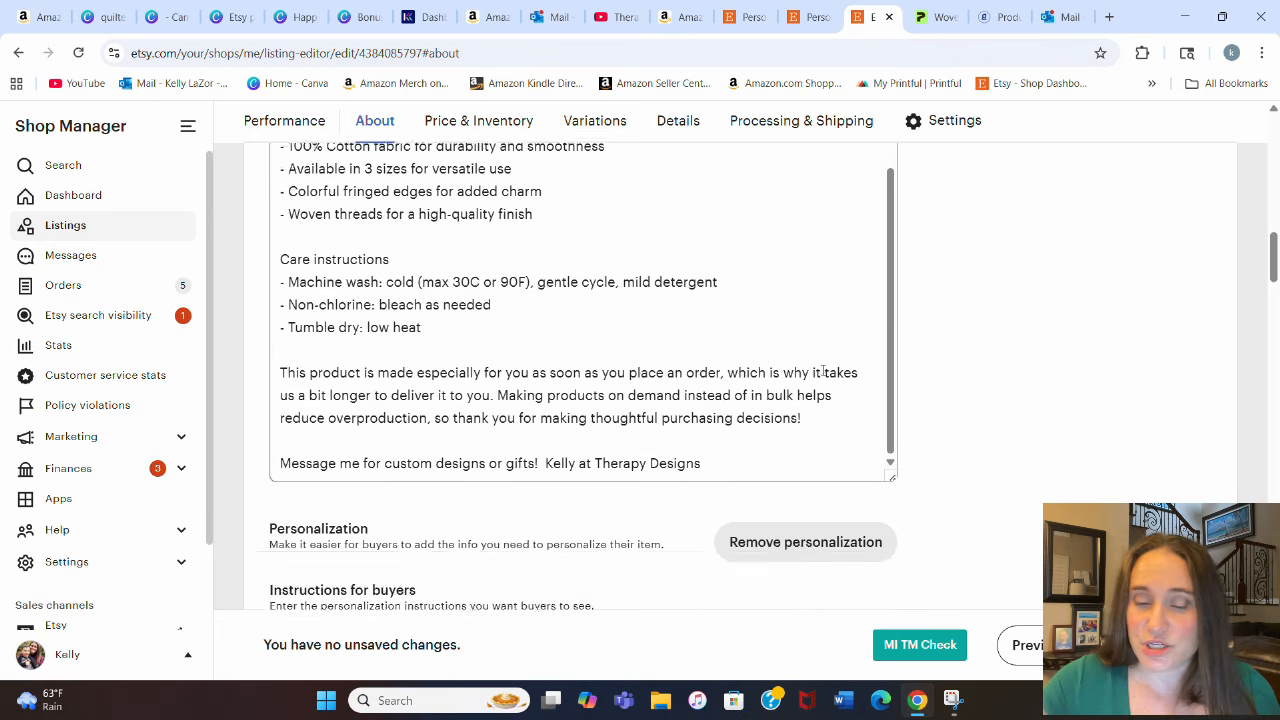
Step: Examine the listing's personalization section, covering the instructions for buyers, the response character limit and the optional-personalization setting
{"action": "scroll", "coordinate": [902, 262], "scroll_direction": "down", "scroll_amount": 1}
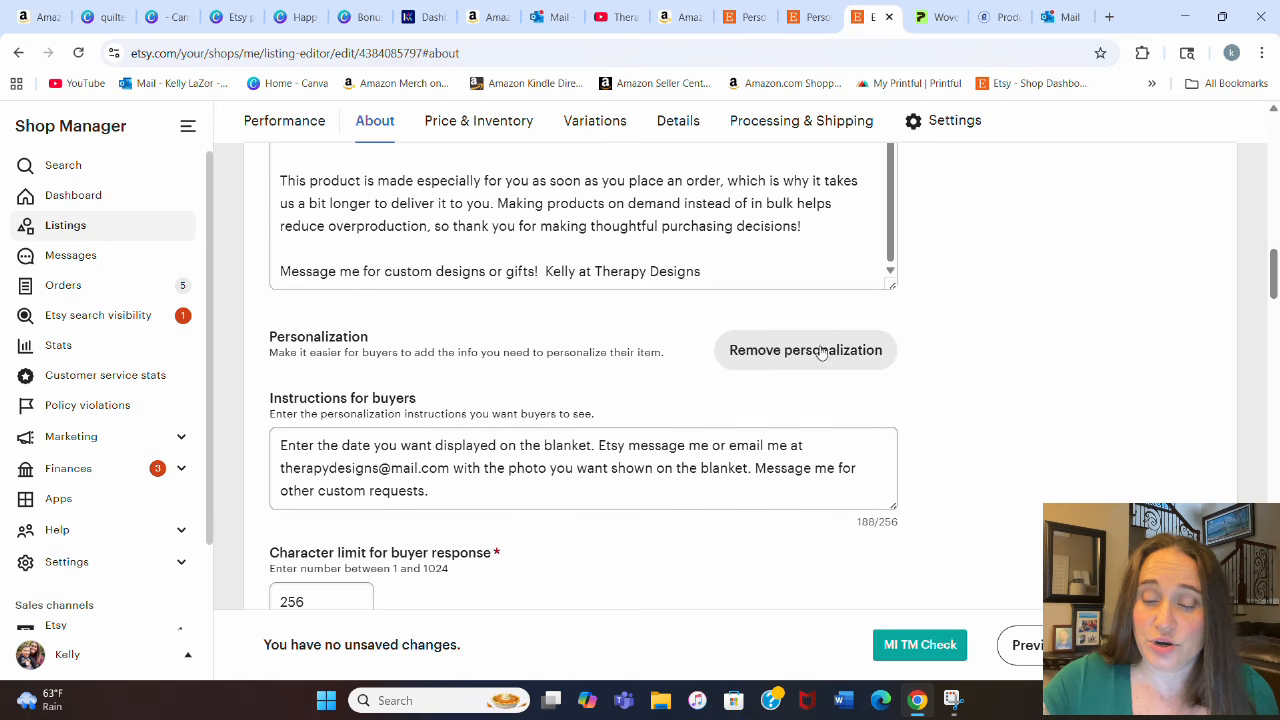
{"action": "scroll", "coordinate": [826, 349], "scroll_direction": "down", "scroll_amount": 2}
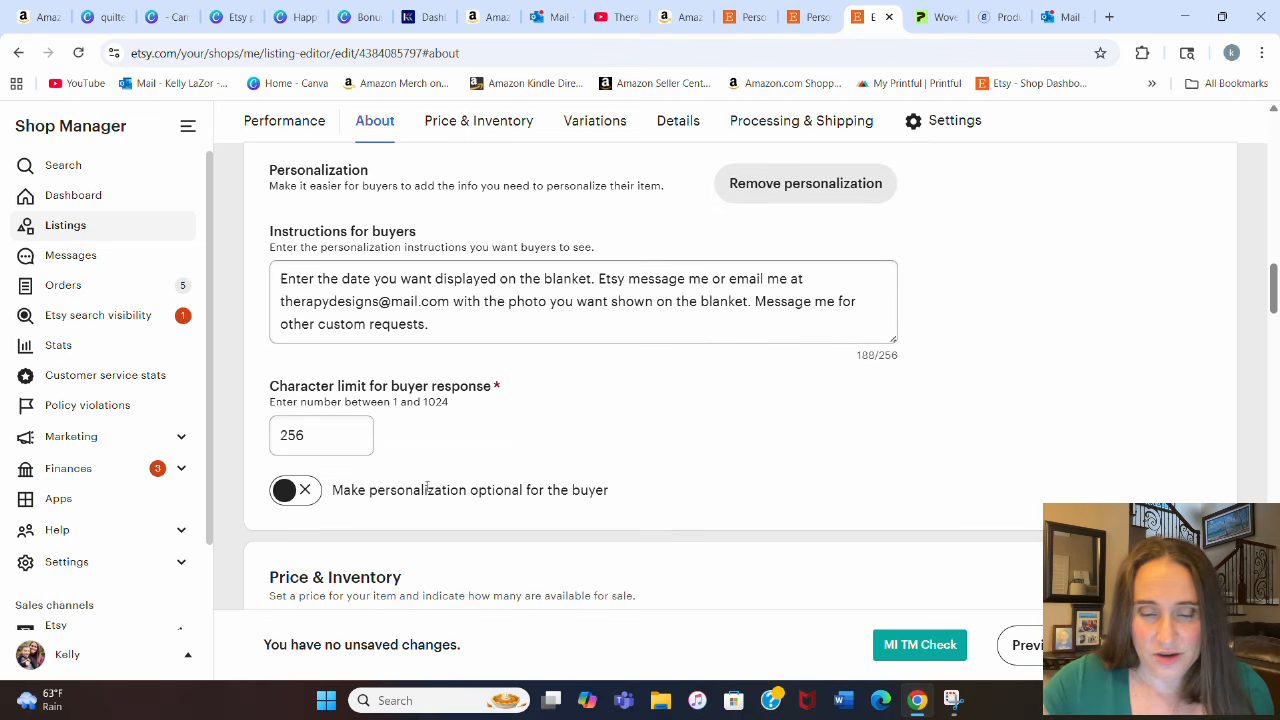
{"action": "left_click", "coordinate": [292, 504]}
{"action": "left_click", "coordinate": [292, 504]}
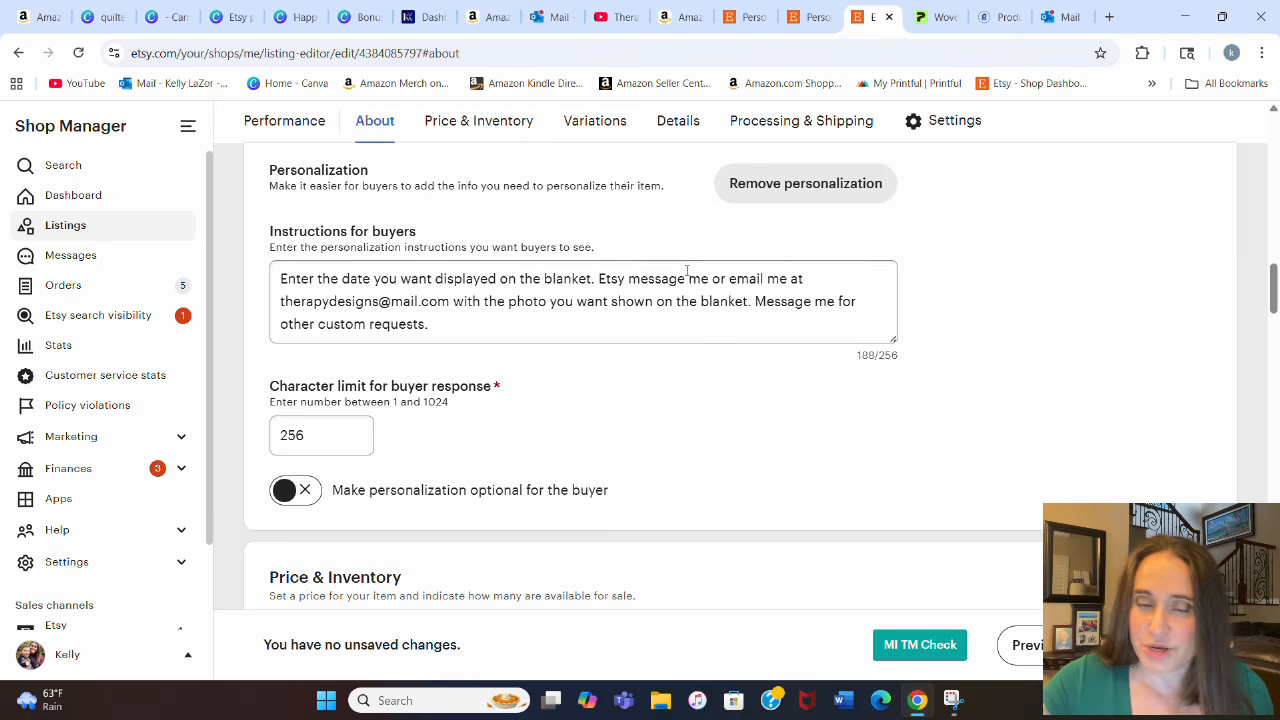
{"action": "scroll", "coordinate": [900, 308], "scroll_direction": "up", "scroll_amount": 1}
{"action": "scroll", "coordinate": [893, 308], "scroll_direction": "down", "scroll_amount": 1}
Step: Look over the listing's price and inventory, its size variations, and the core details and category
{"action": "scroll", "coordinate": [717, 209], "scroll_direction": "down", "scroll_amount": 8}
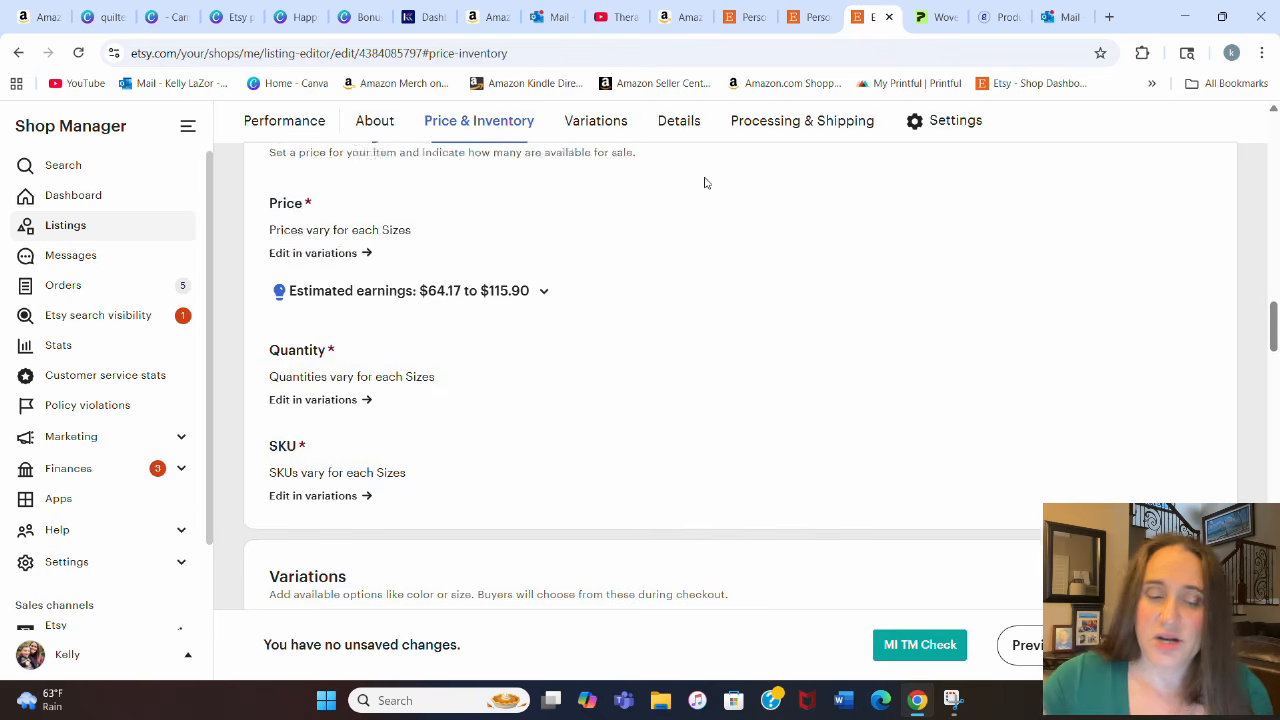
{"action": "scroll", "coordinate": [733, 165], "scroll_direction": "down", "scroll_amount": 6}
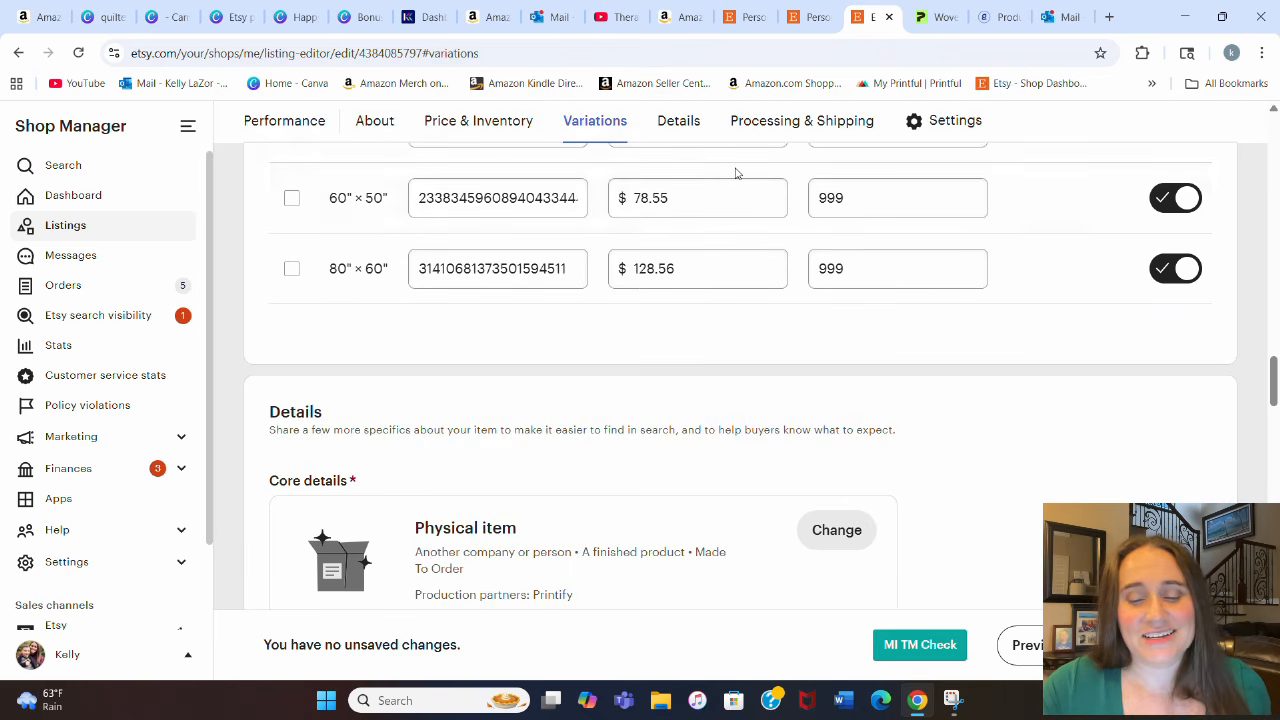
{"action": "scroll", "coordinate": [495, 202], "scroll_direction": "down", "scroll_amount": 3}
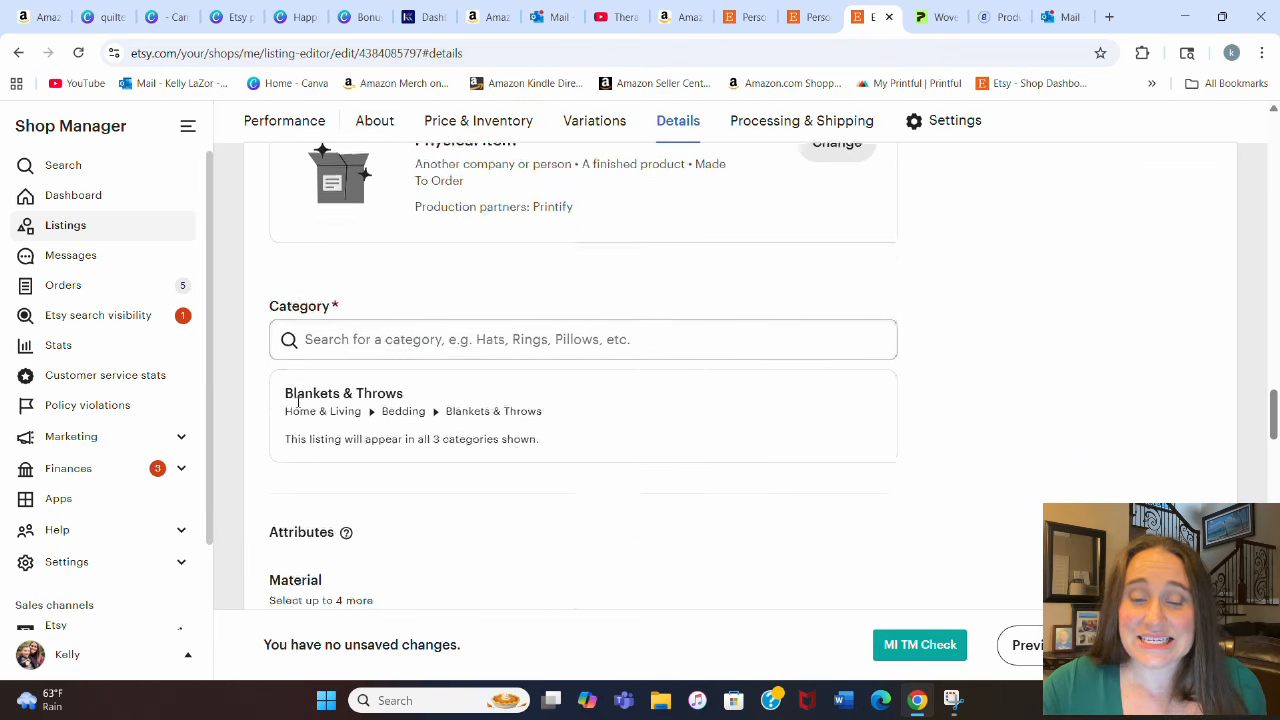
{"action": "scroll", "coordinate": [740, 350], "scroll_direction": "down", "scroll_amount": 2}
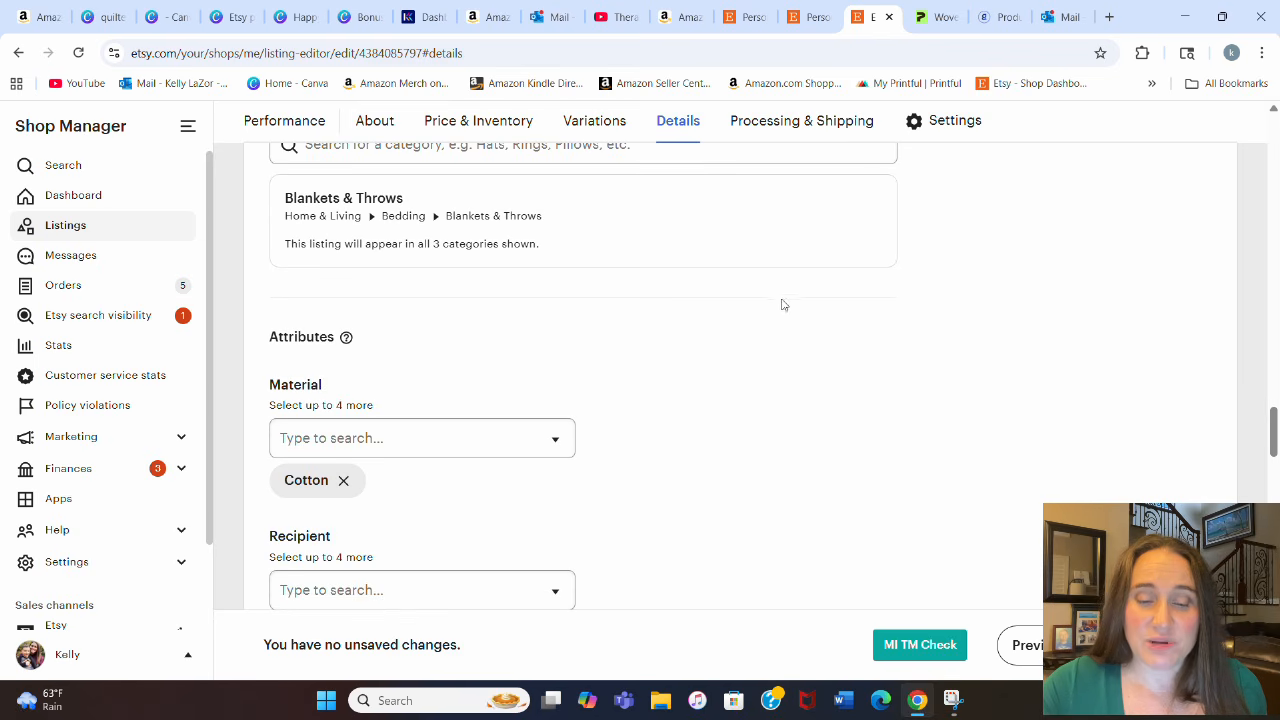
Step: Check the listing's material, recipient and personalization attributes, including the recipient choices available
{"action": "scroll", "coordinate": [292, 460], "scroll_direction": "down", "scroll_amount": 1}
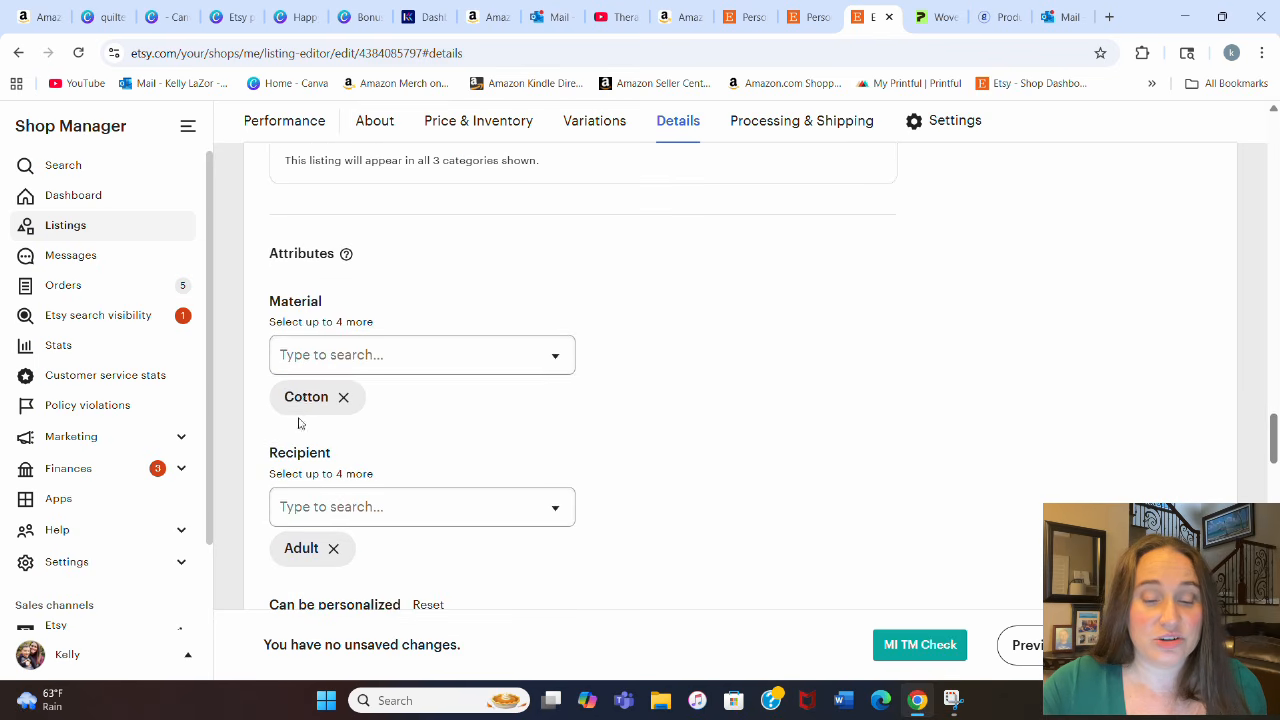
{"action": "scroll", "coordinate": [320, 370], "scroll_direction": "down", "scroll_amount": 1}
{"action": "scroll", "coordinate": [320, 290], "scroll_direction": "down", "scroll_amount": 1}
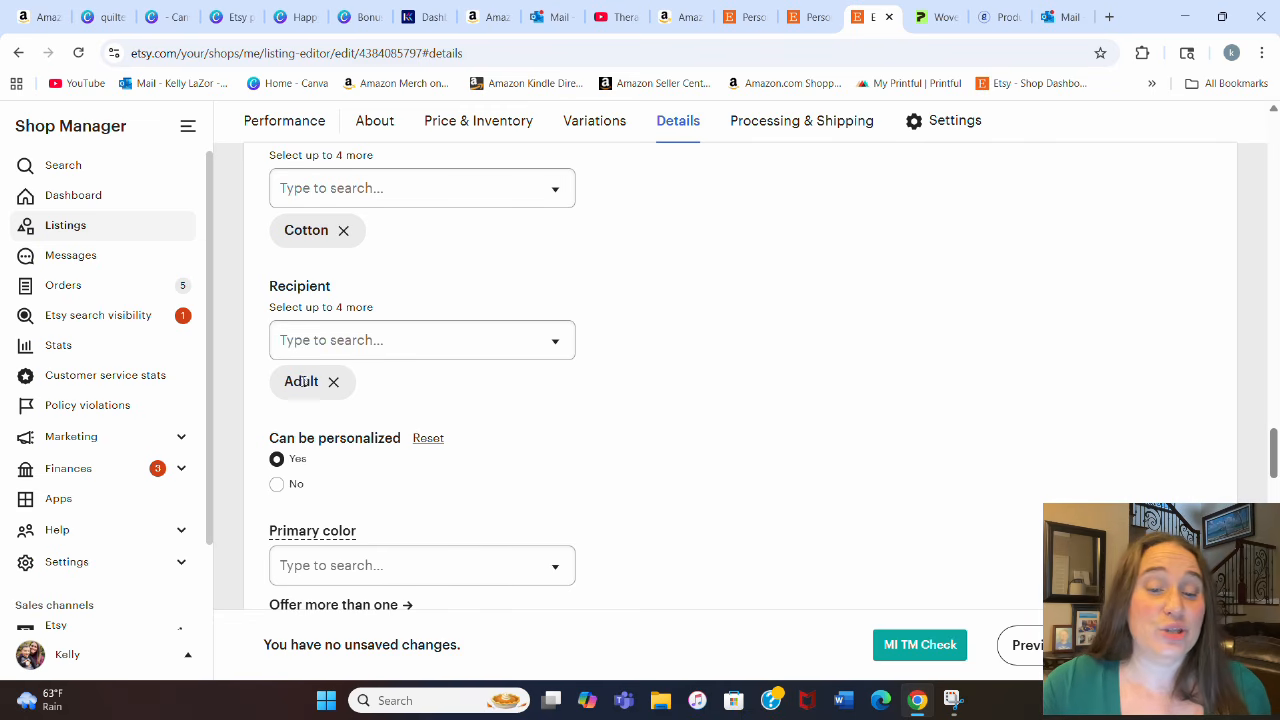
{"action": "left_click", "coordinate": [545, 343]}
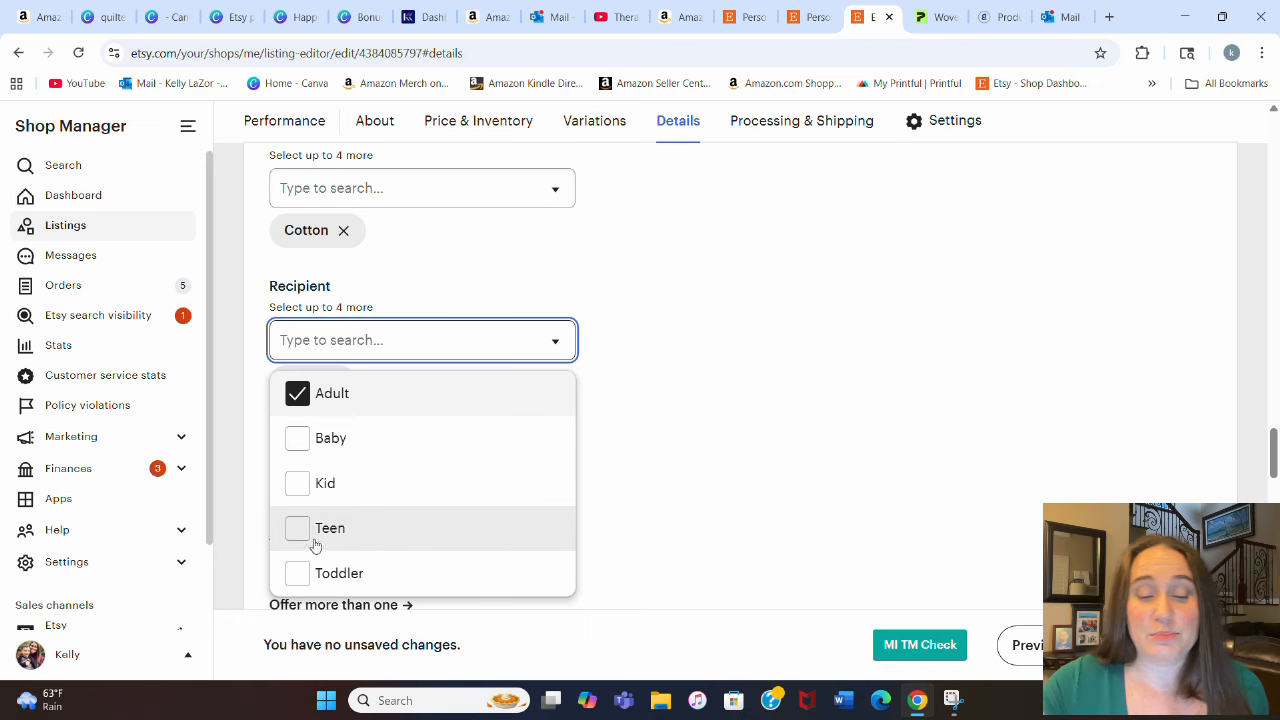
{"action": "left_click", "coordinate": [689, 314]}
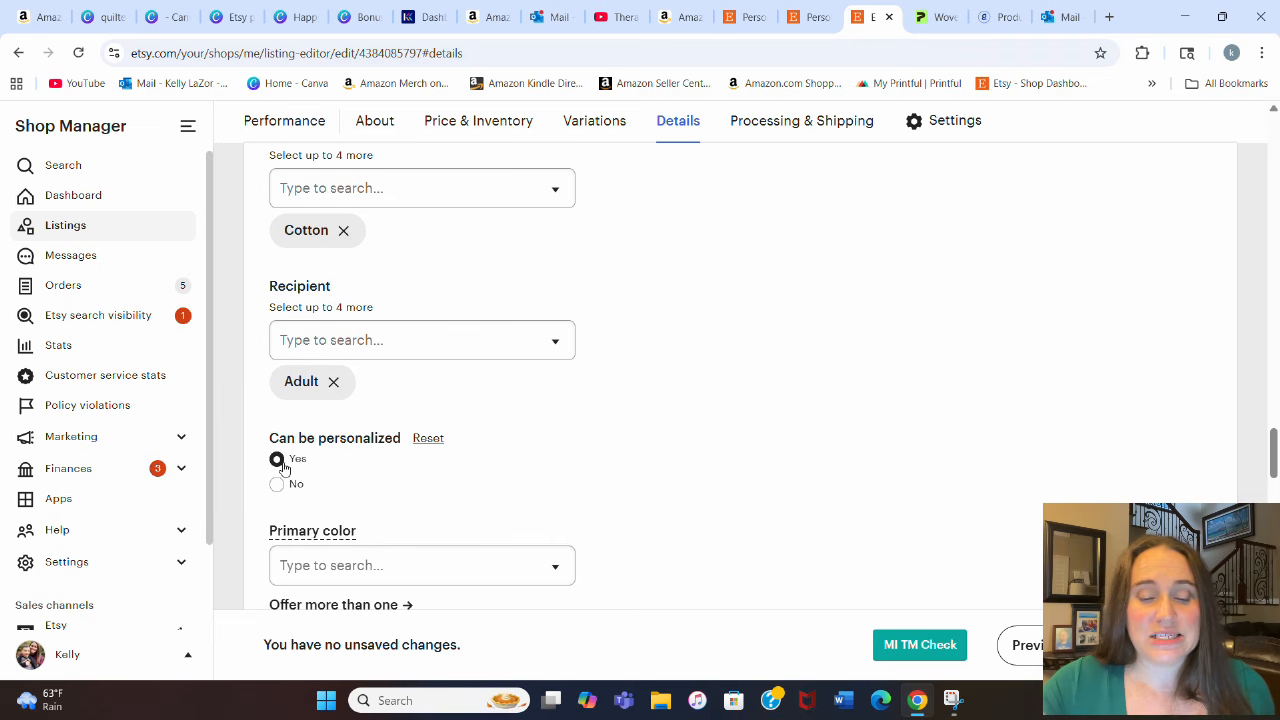
Step: Read through the listing's search tags and check the materials field
{"action": "scroll", "coordinate": [528, 420], "scroll_direction": "down", "scroll_amount": 3}
{"action": "scroll", "coordinate": [791, 254], "scroll_direction": "down", "scroll_amount": 3}
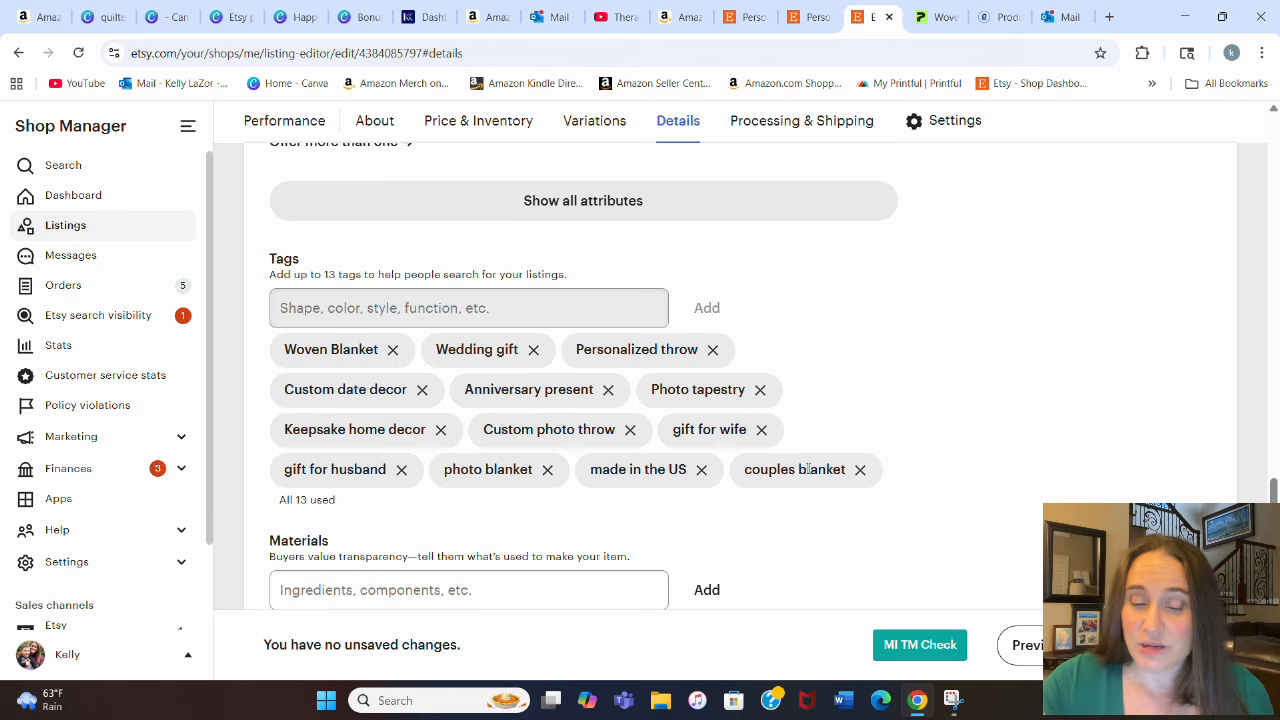
{"action": "scroll", "coordinate": [900, 505], "scroll_direction": "down", "scroll_amount": 5}
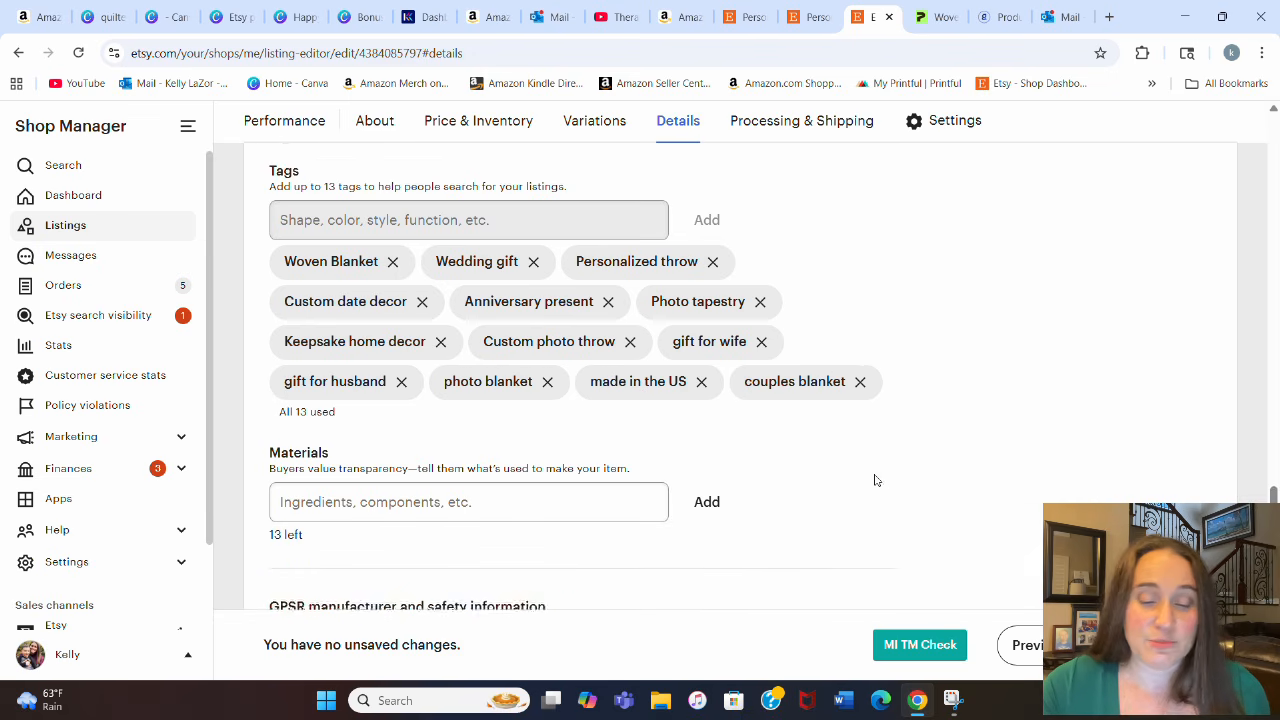
Step: Review the listing's processing profile, shipping option and customs information
{"action": "scroll", "coordinate": [744, 322], "scroll_direction": "down", "scroll_amount": 2}
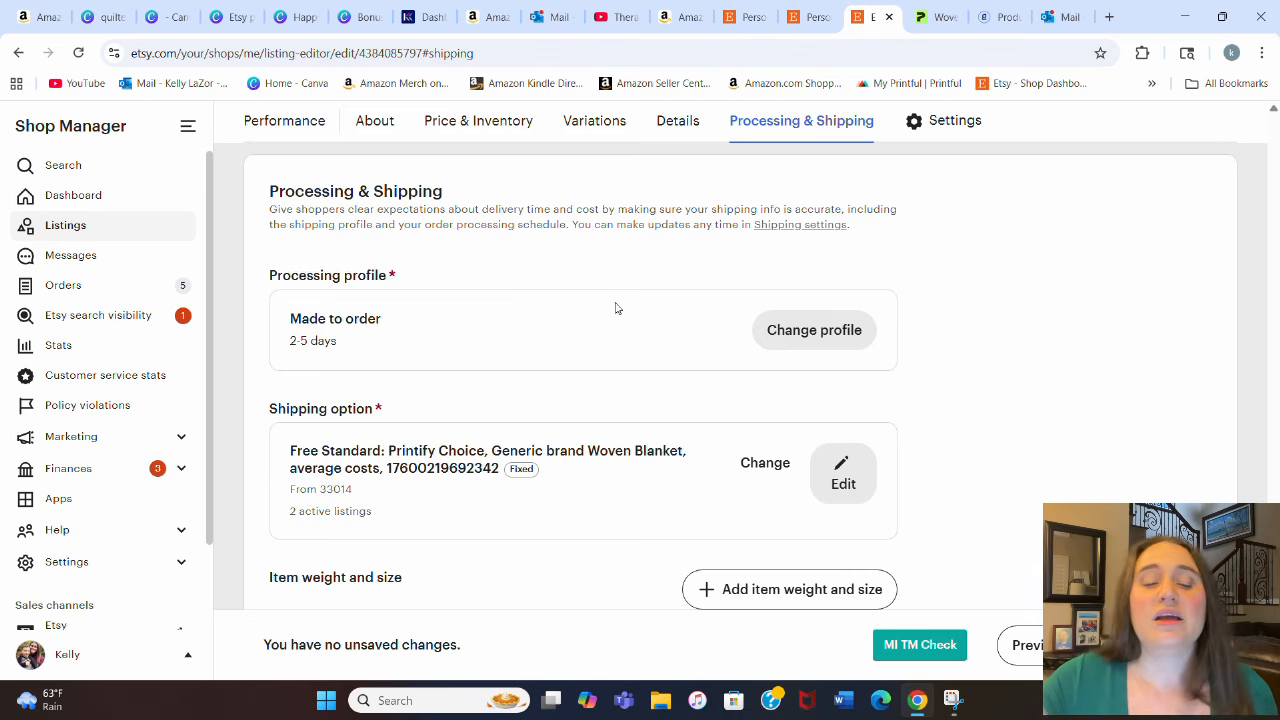
{"action": "scroll", "coordinate": [935, 300], "scroll_direction": "down", "scroll_amount": 1}
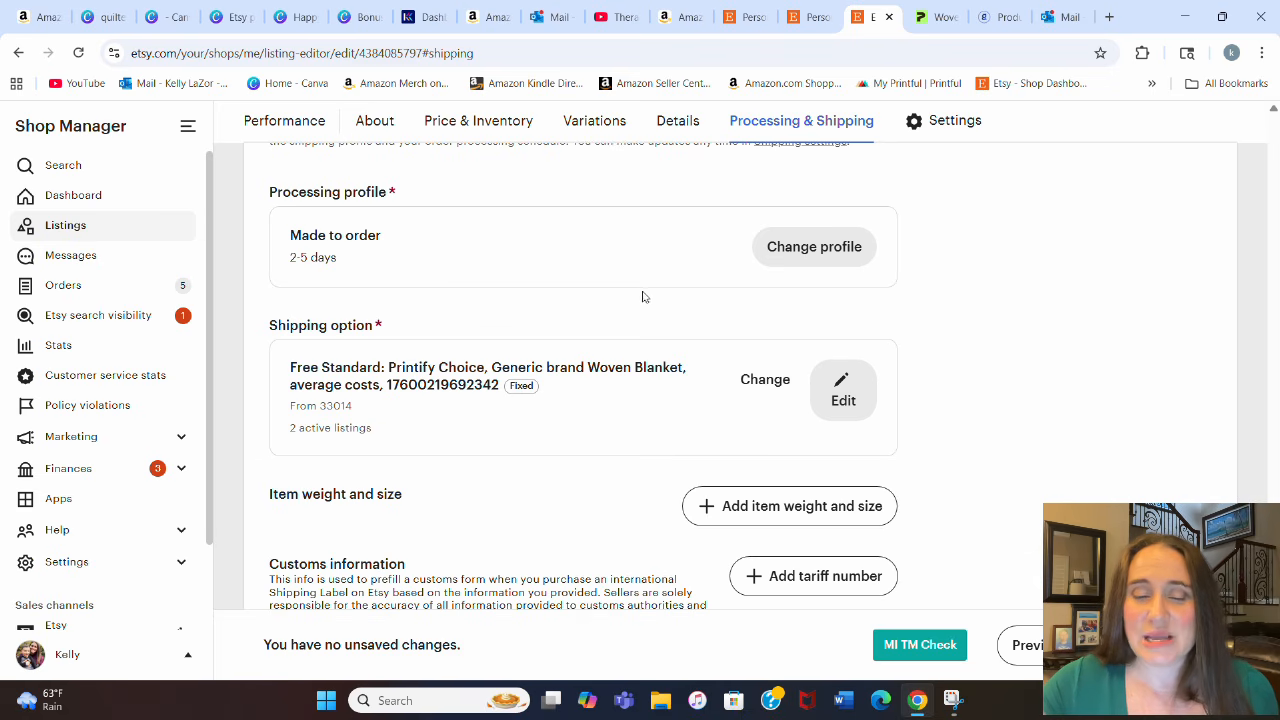
{"action": "scroll", "coordinate": [898, 284], "scroll_direction": "down", "scroll_amount": 2}
{"action": "scroll", "coordinate": [900, 284], "scroll_direction": "down", "scroll_amount": 3}
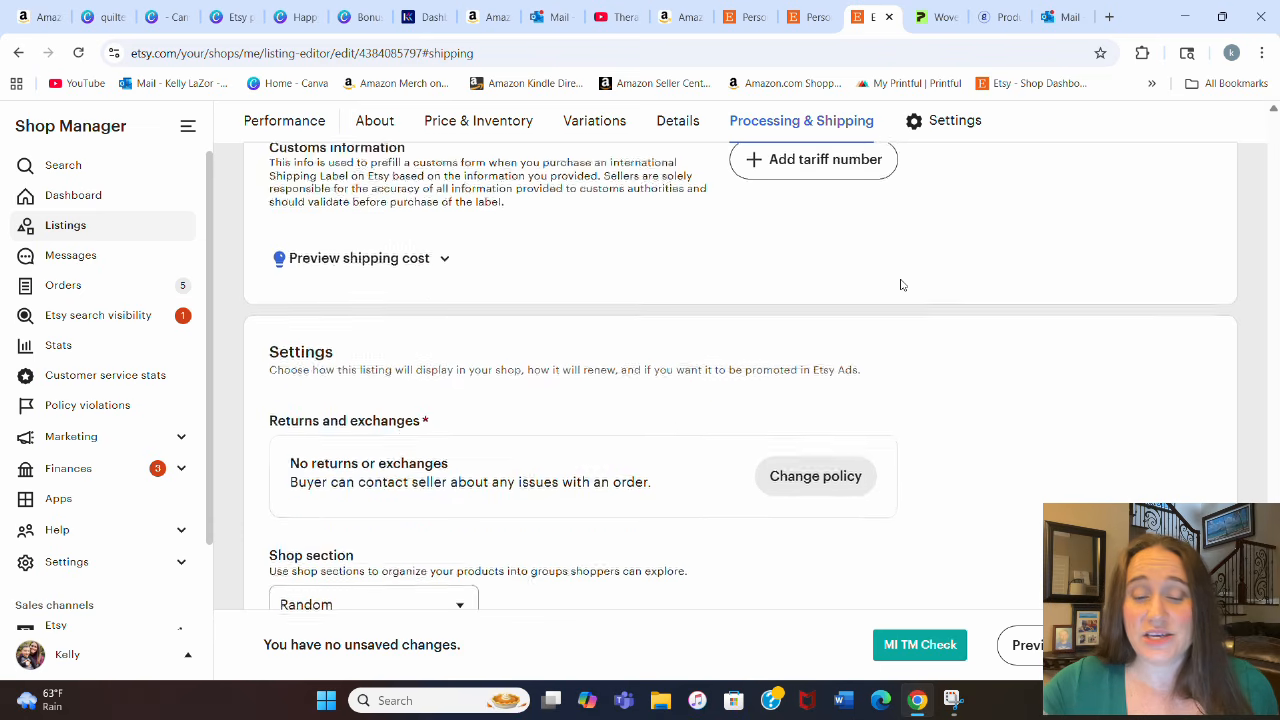
Step: Review the listing's settings for returns and exchanges, shop section, featuring, Etsy Ads and renewal
{"action": "scroll", "coordinate": [903, 283], "scroll_direction": "down", "scroll_amount": 1}
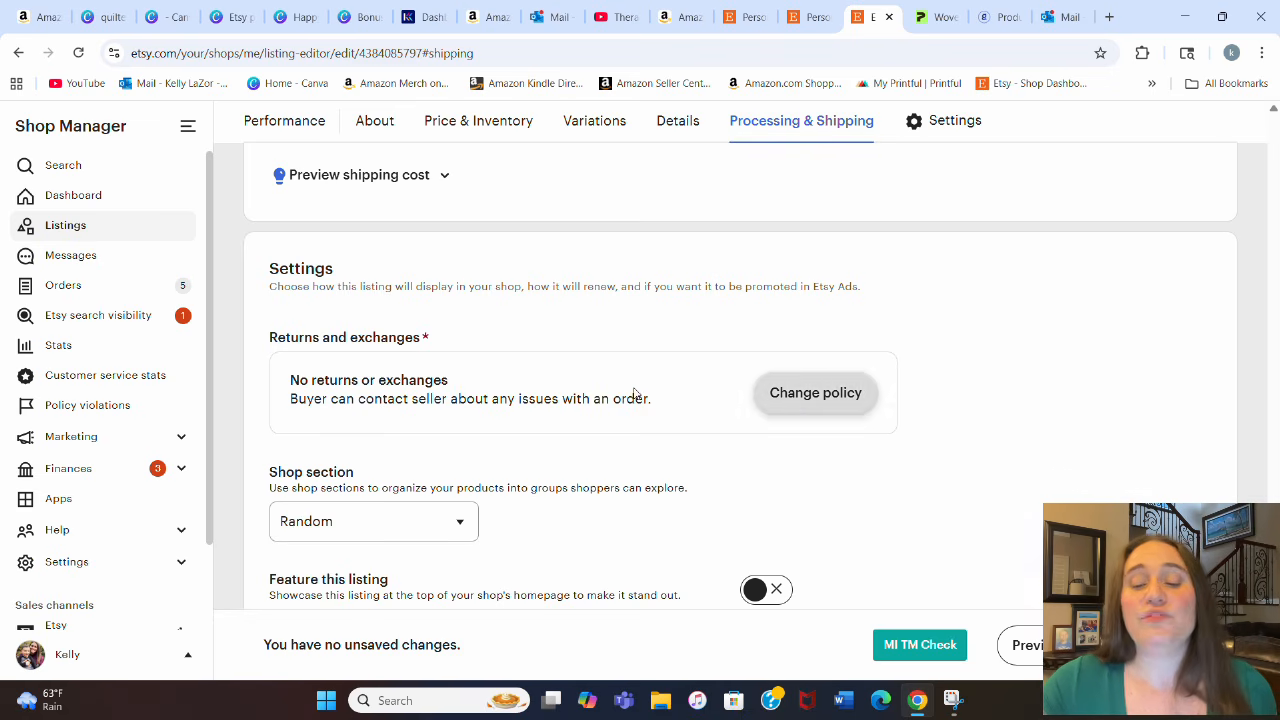
{"action": "scroll", "coordinate": [323, 360], "scroll_direction": "down", "scroll_amount": 1}
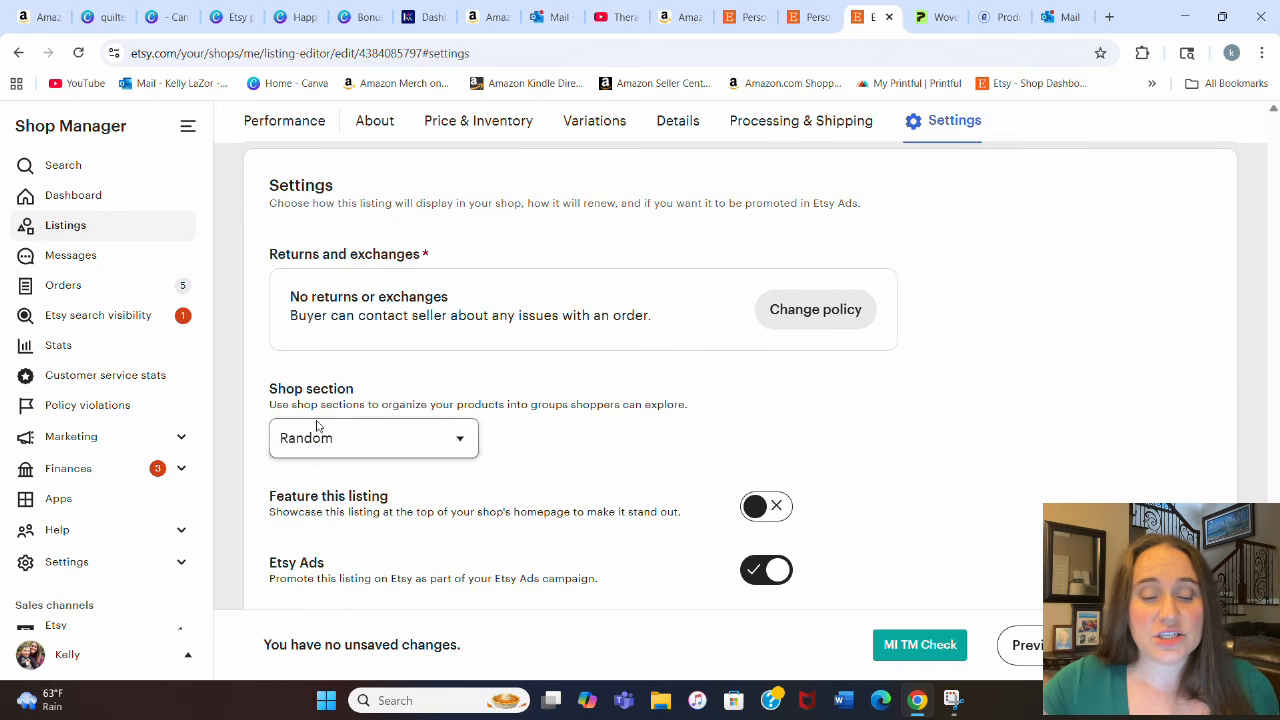
{"action": "scroll", "coordinate": [400, 409], "scroll_direction": "down", "scroll_amount": 1}
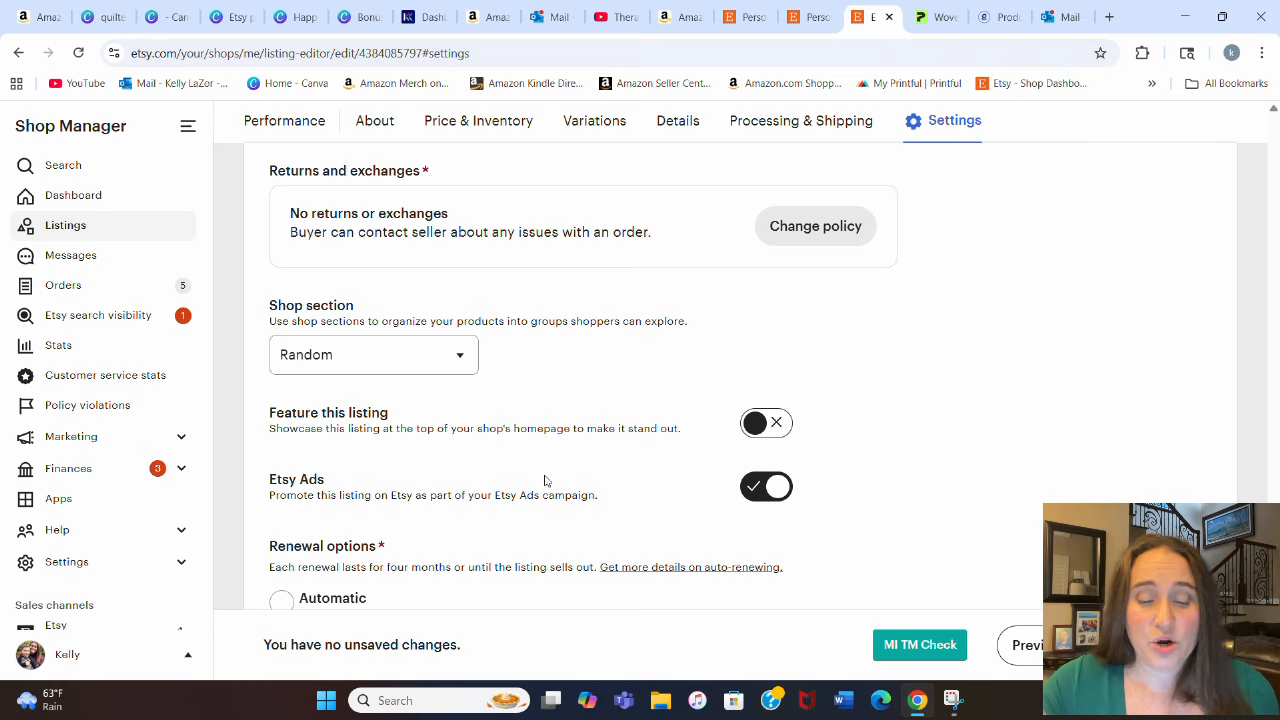
{"action": "scroll", "coordinate": [524, 409], "scroll_direction": "down", "scroll_amount": 1}
{"action": "scroll", "coordinate": [480, 405], "scroll_direction": "down", "scroll_amount": 1}
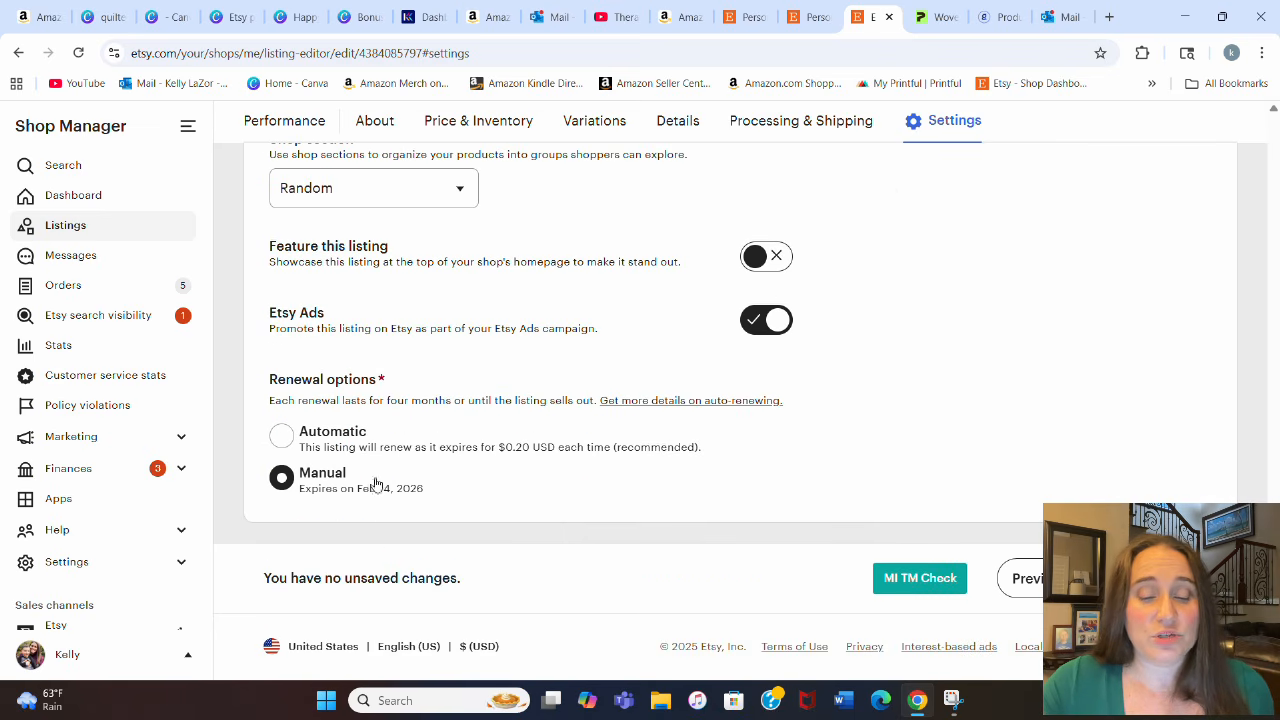
Step: Return to the beginning of the listing and view its title and photos again
{"action": "scroll", "coordinate": [856, 491], "scroll_direction": "up", "scroll_amount": 15}
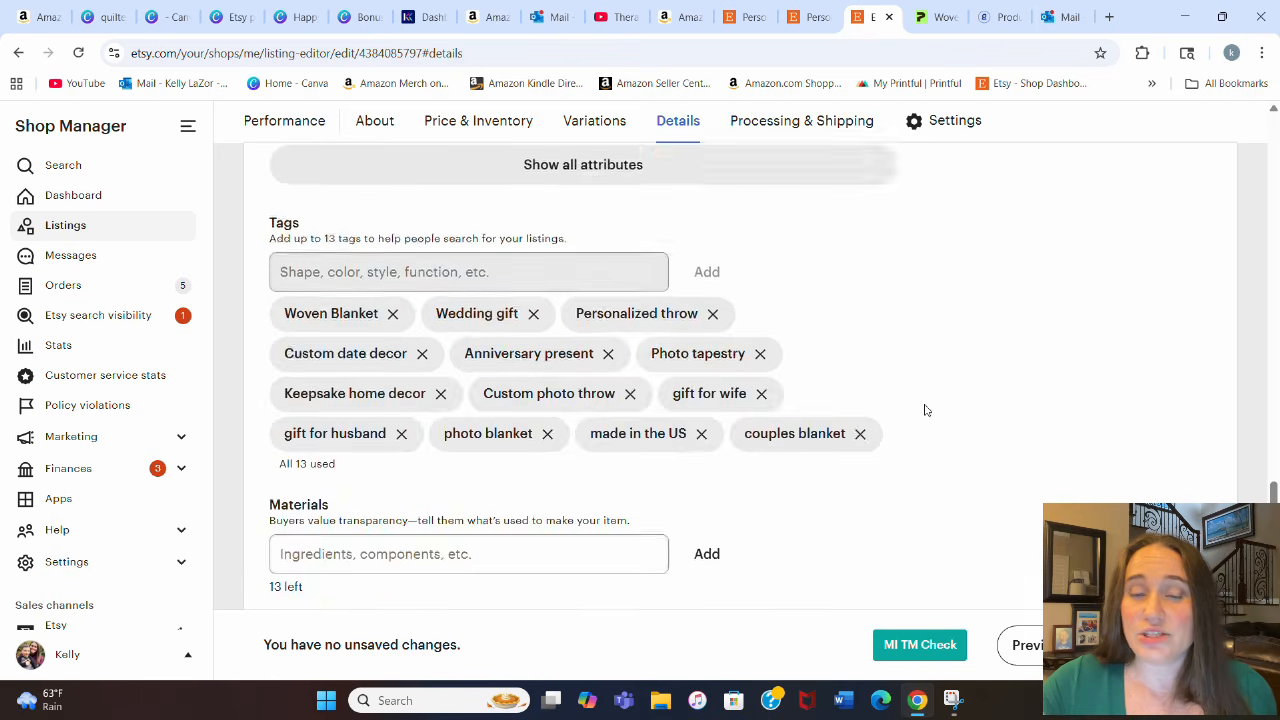
{"action": "scroll", "coordinate": [918, 390], "scroll_direction": "up", "scroll_amount": 15}
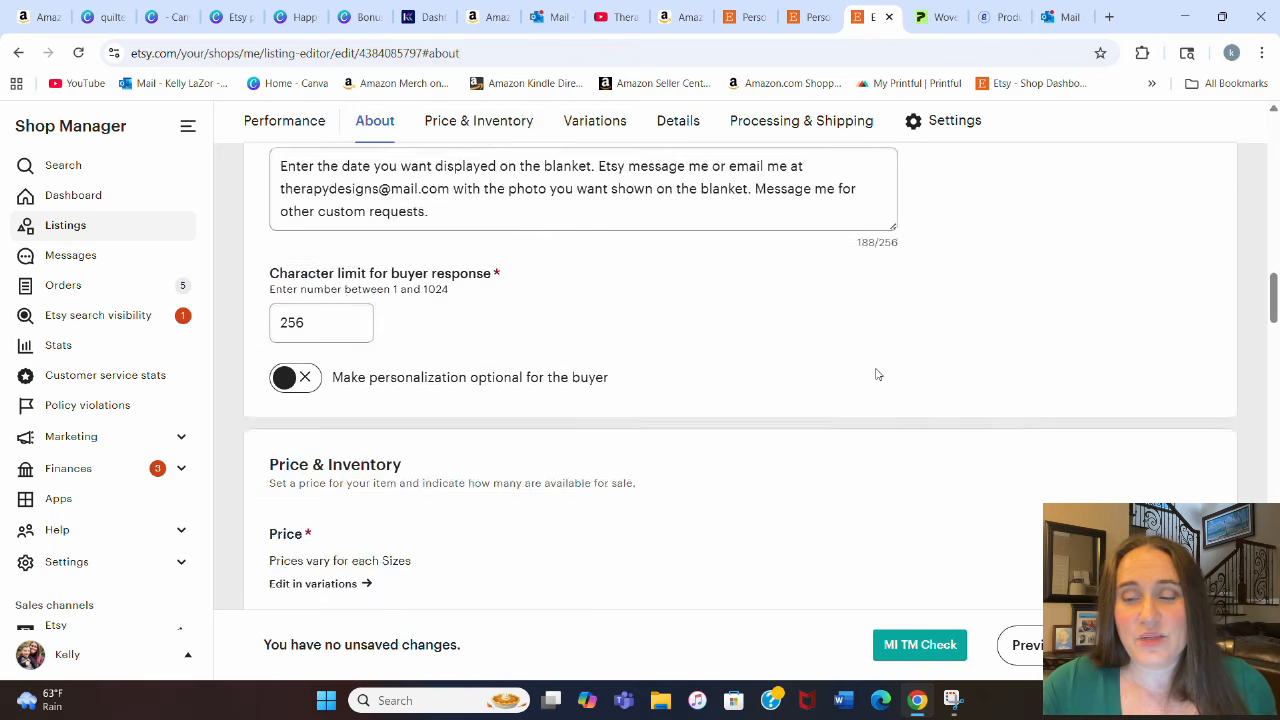
{"action": "scroll", "coordinate": [950, 378], "scroll_direction": "up", "scroll_amount": 10}
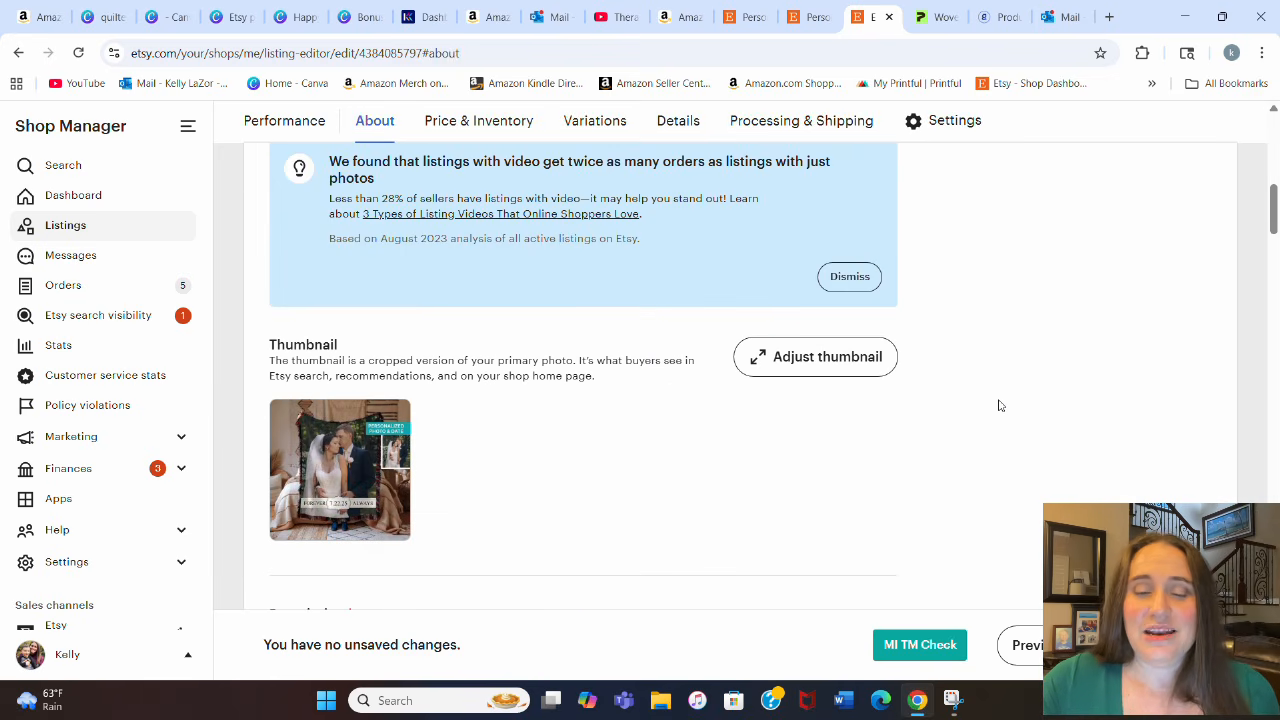
{"action": "scroll", "coordinate": [998, 406], "scroll_direction": "up", "scroll_amount": 4}
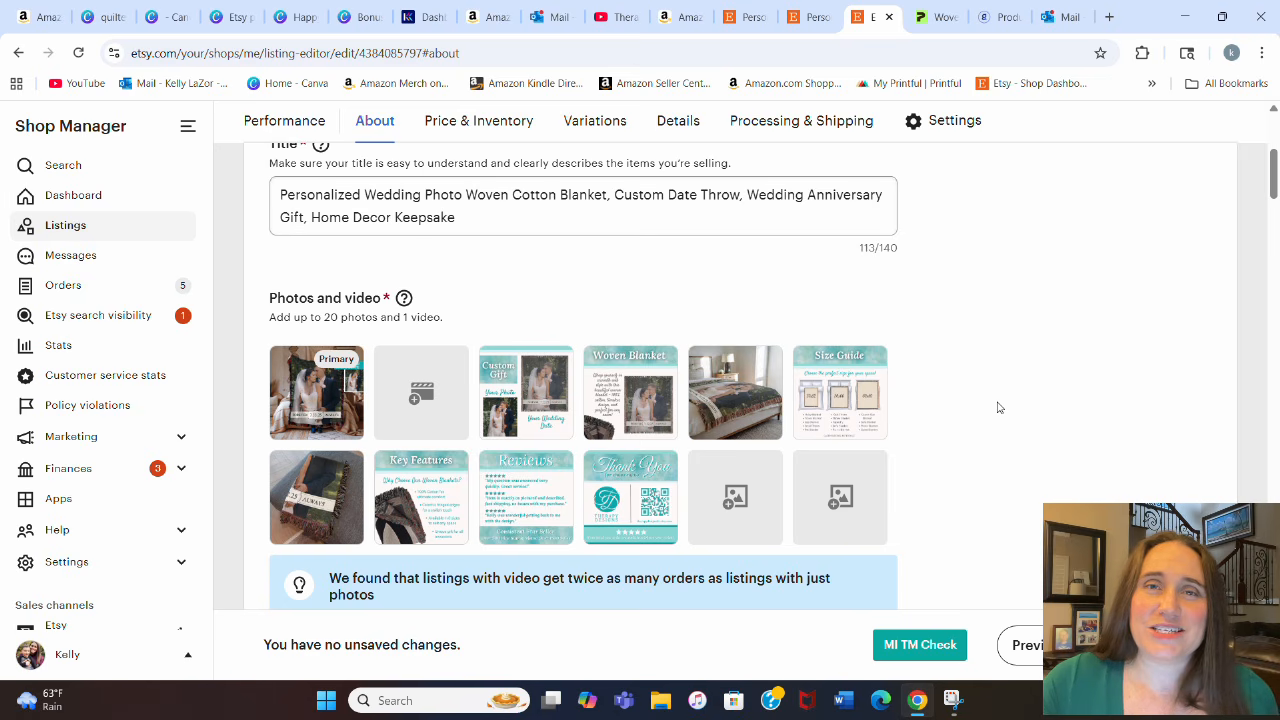